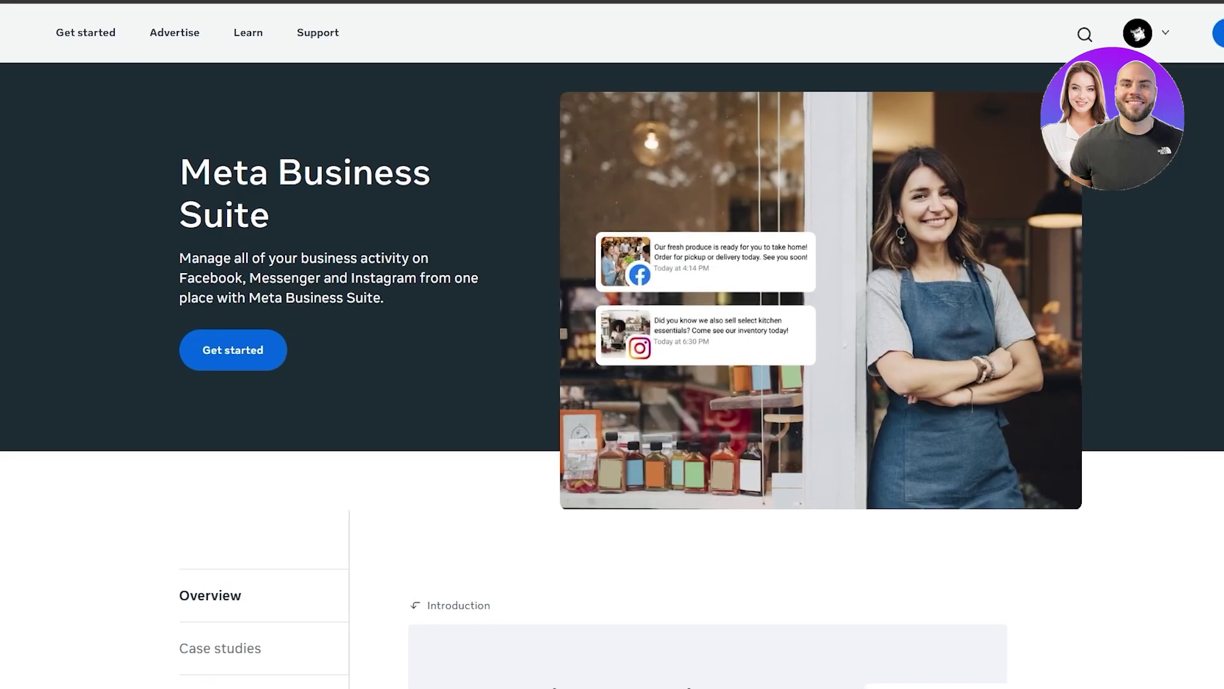
- Look through the Meta Business Suite overview page, covering its introduction and feature descriptions
scroll(612, 344, "down", 8)
scroll(153, 514, "down", 15)
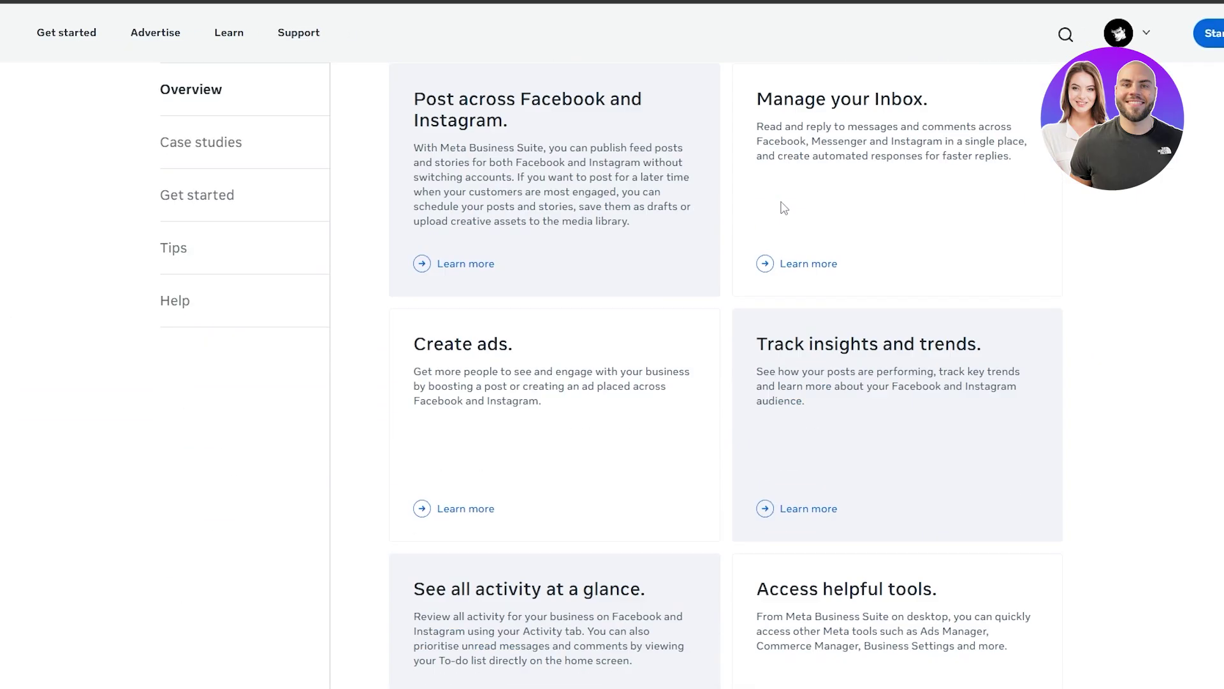
scroll(422, 346, "up", 7)
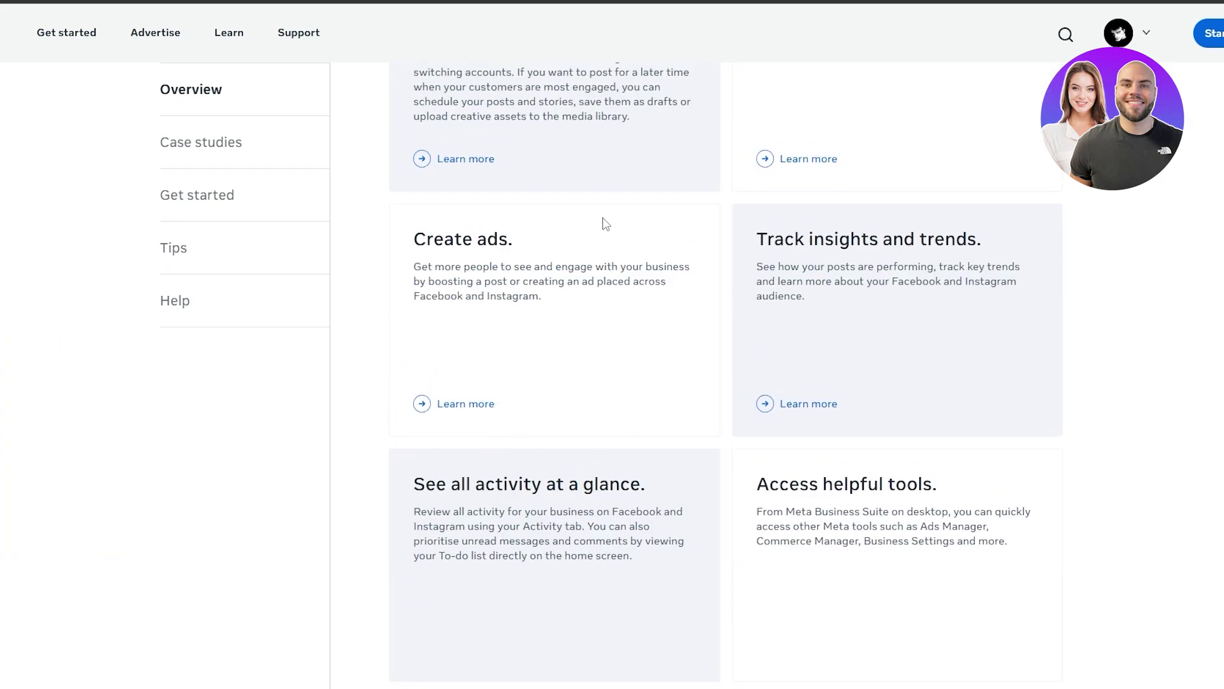
scroll(402, 231, "up", 10)
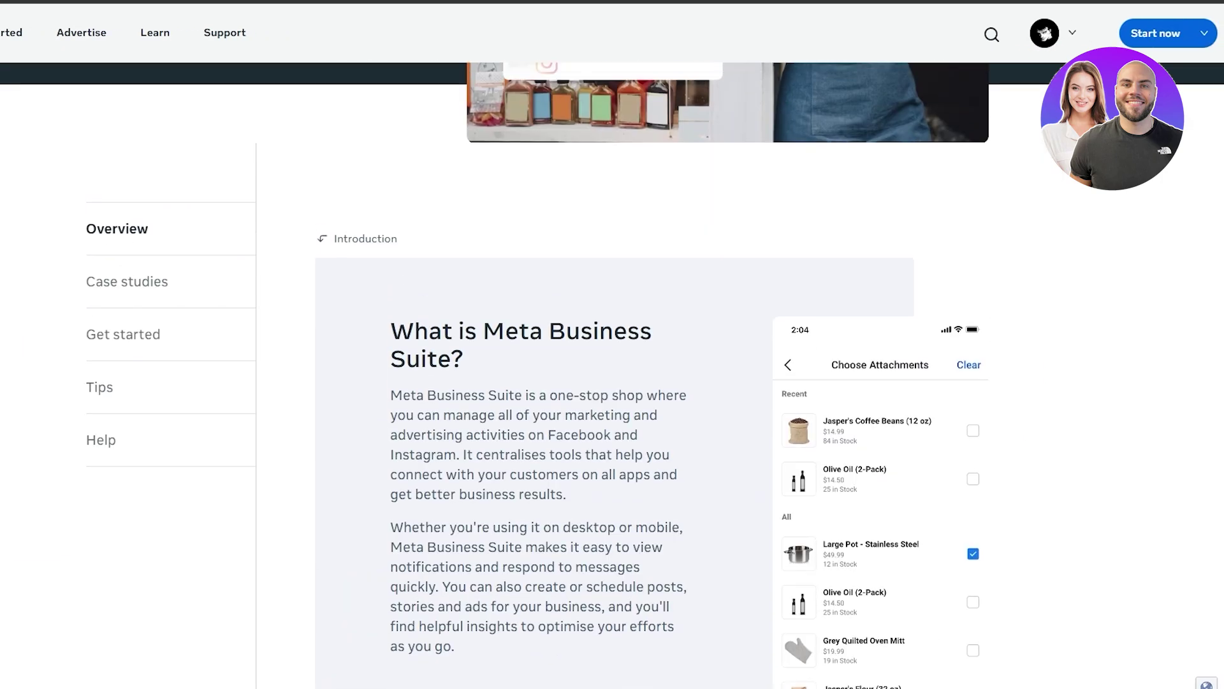
- Dismiss the policy notice and the recommended help article notice on the Meta Business Suite page
mouse_move(1161, 38)
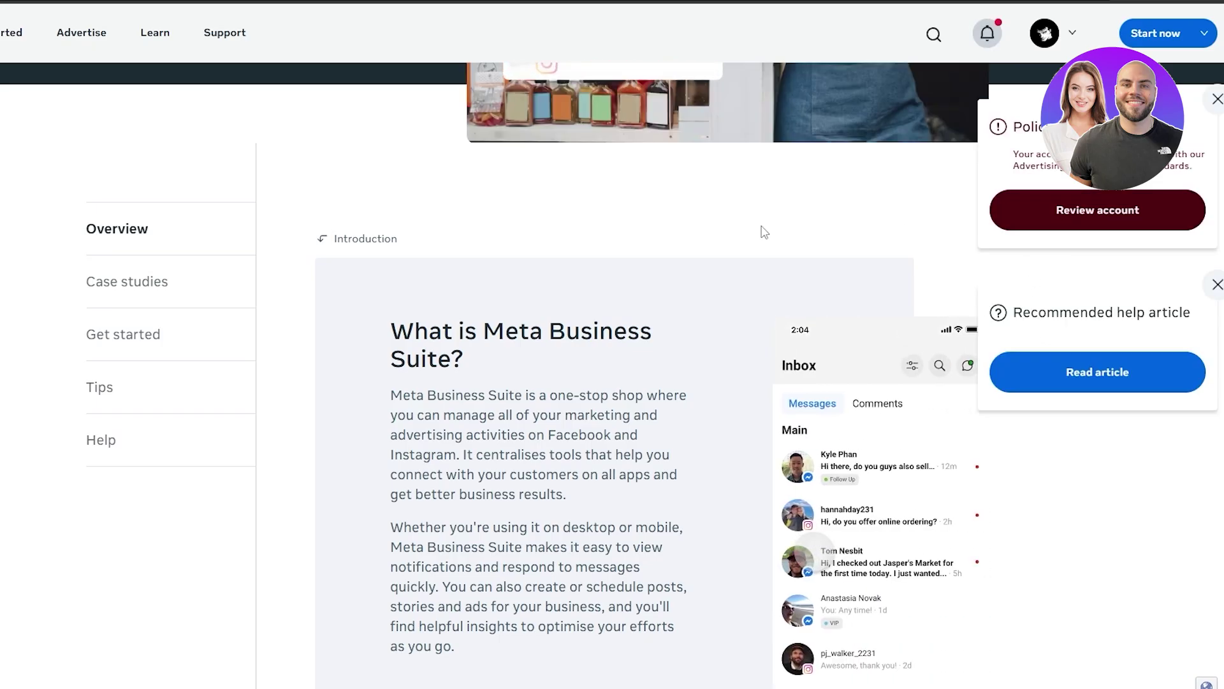
left_click(1218, 101)
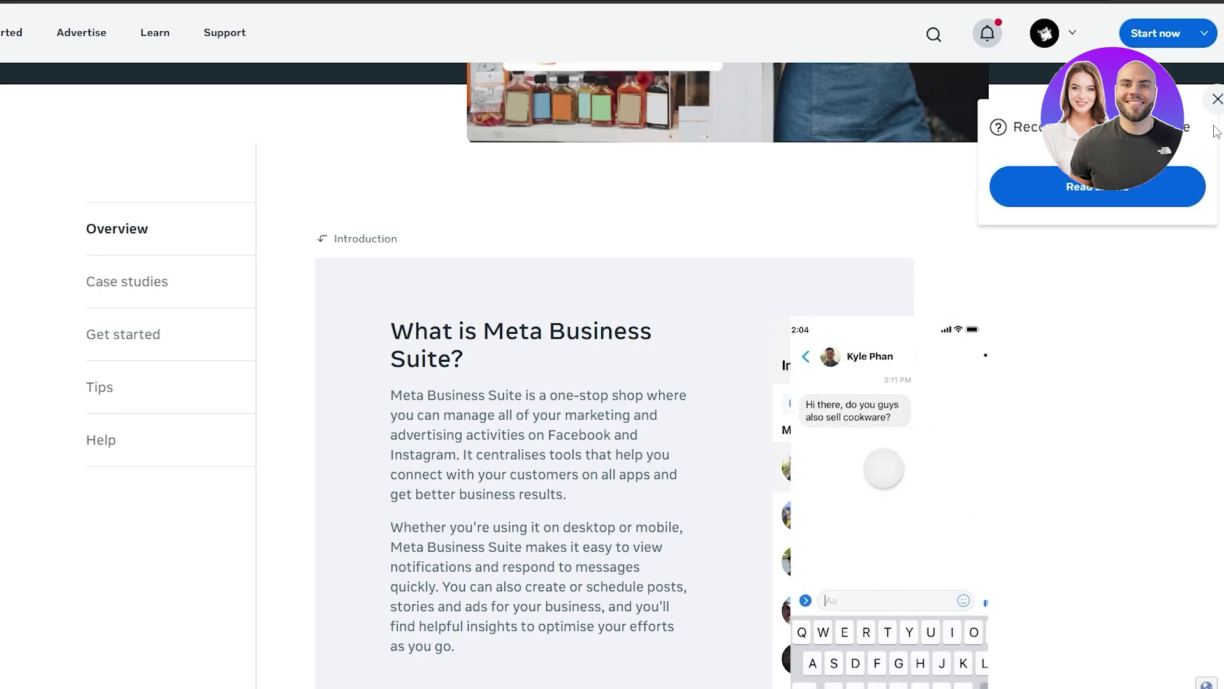
left_click(1216, 101)
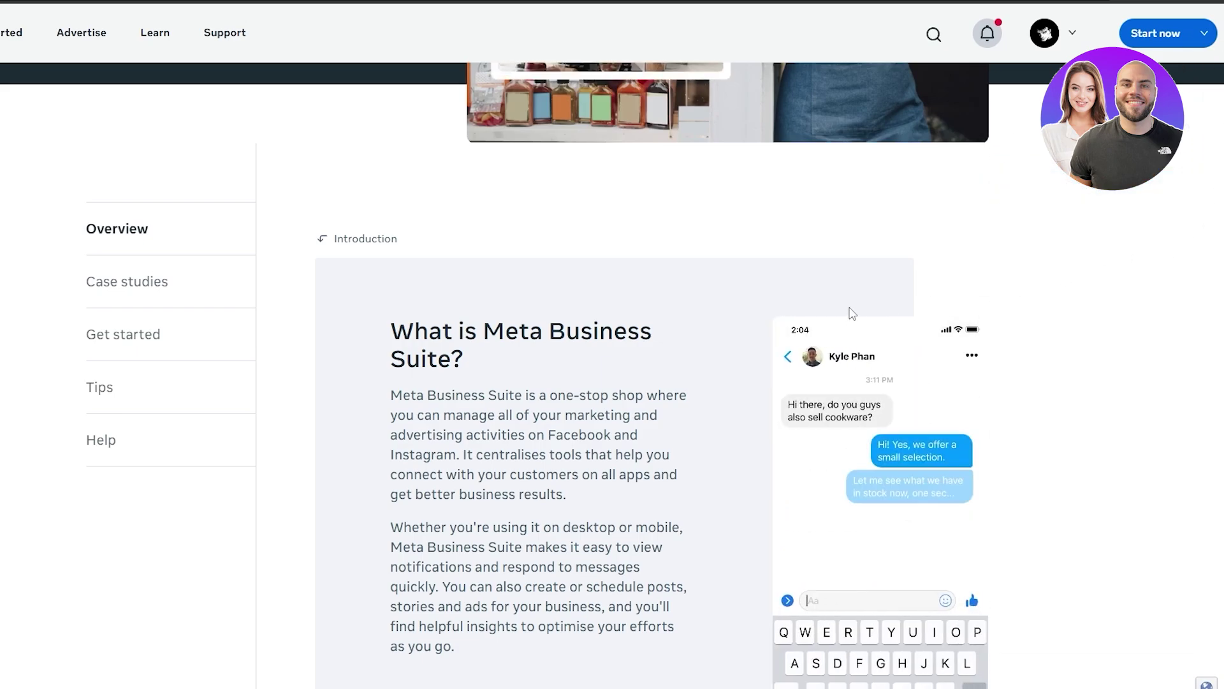
scroll(1020, 312, "up", 2)
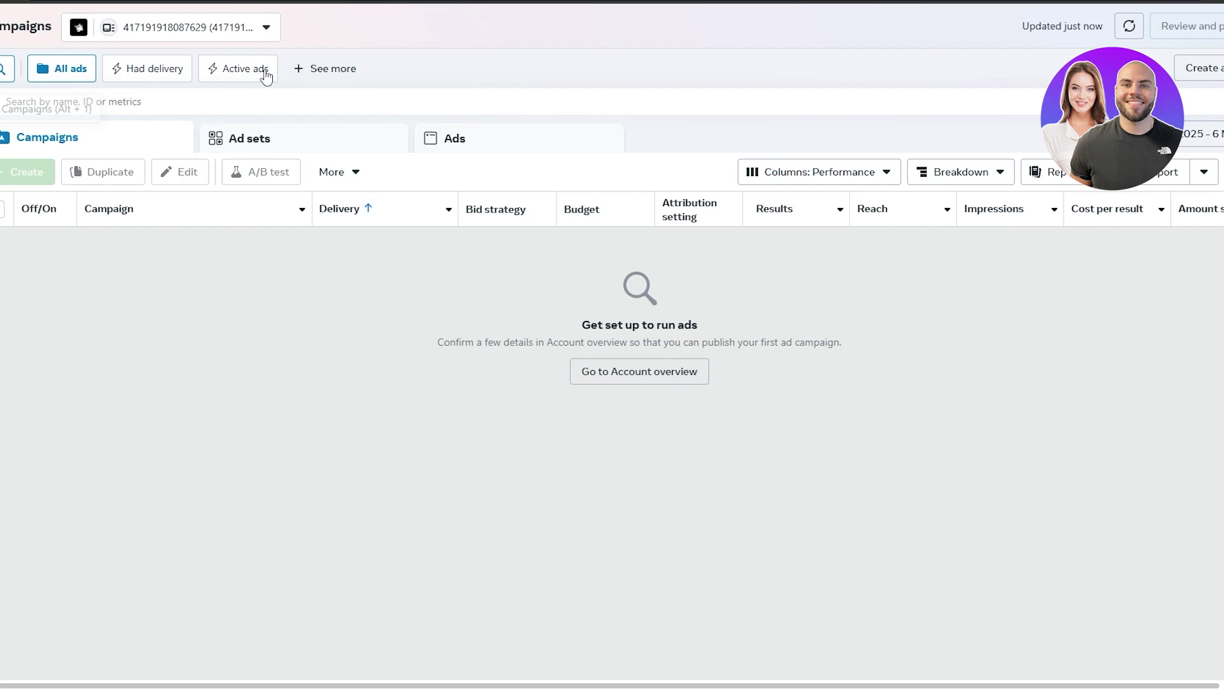
- Examine the business portfolios and personal ad account available in the ad account selector, including the option to create a business portfolio
left_click(317, 35)
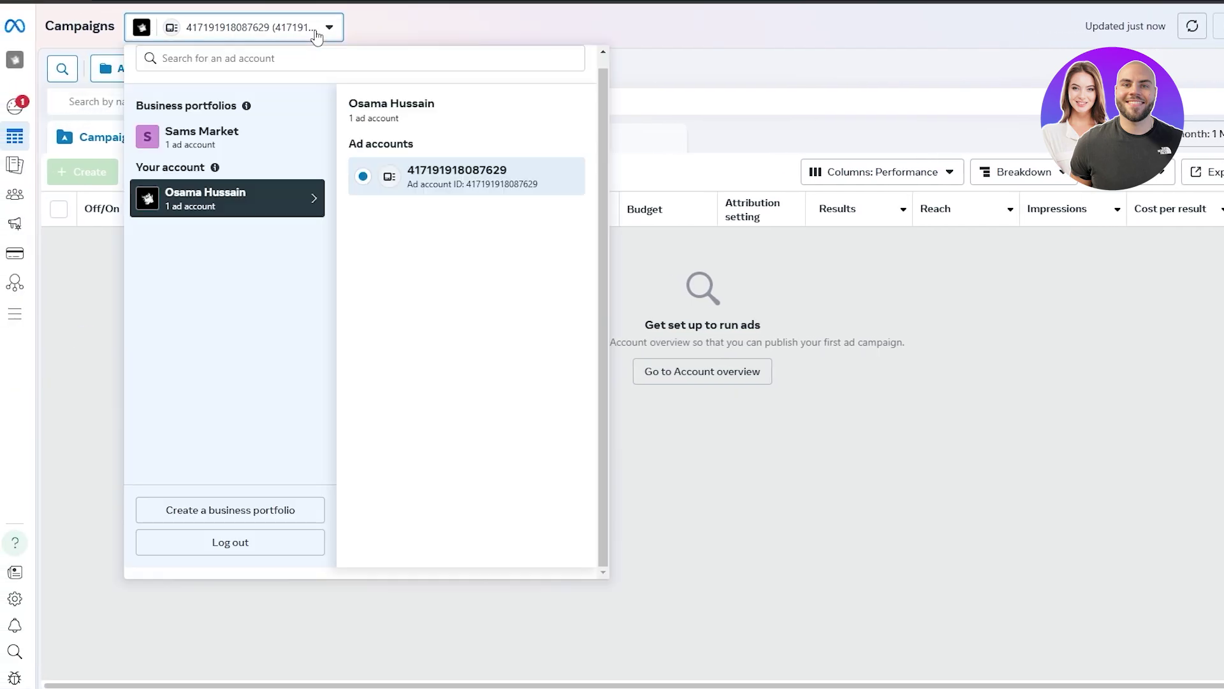
left_click_drag(166, 107, 209, 123)
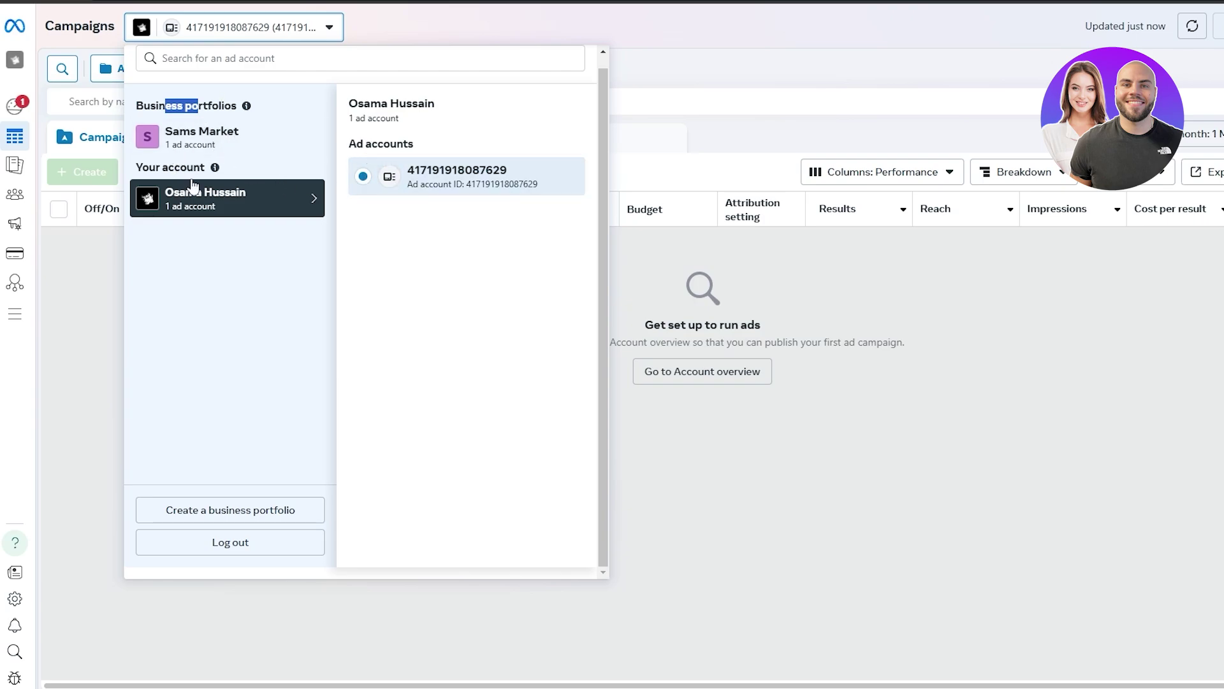
left_click(204, 156)
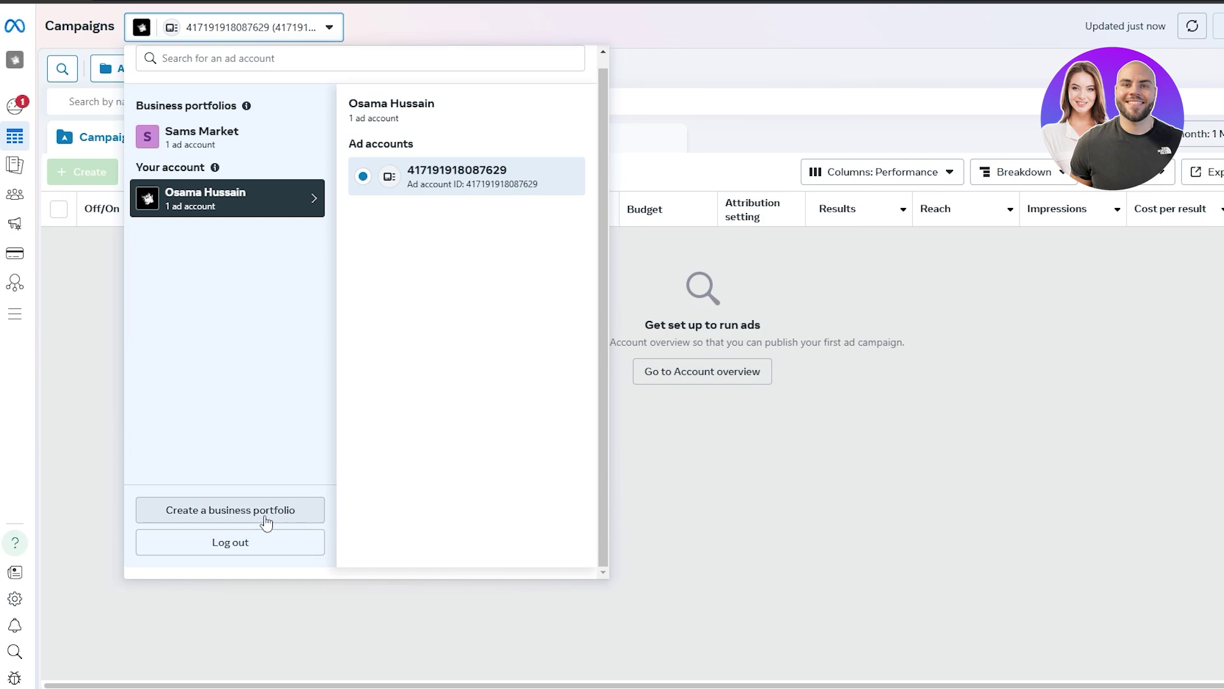
left_click(86, 483)
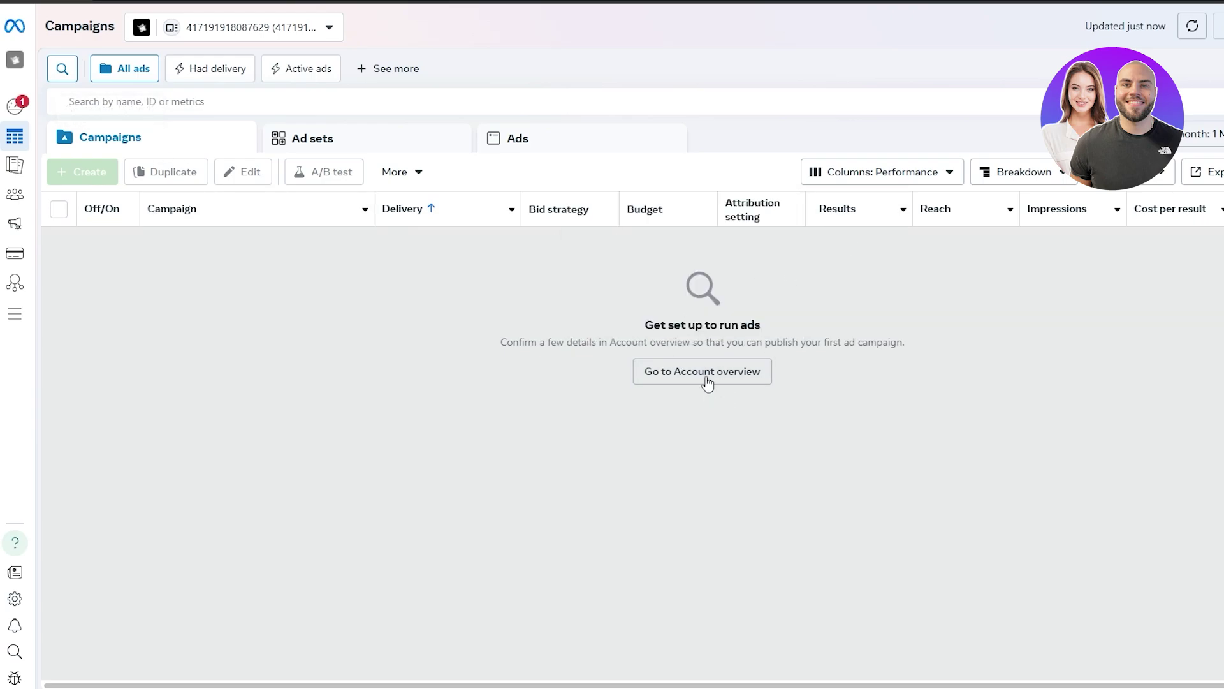
- Open the ad account's Account overview from the empty Campaigns page
left_click_drag(653, 325, 755, 327)
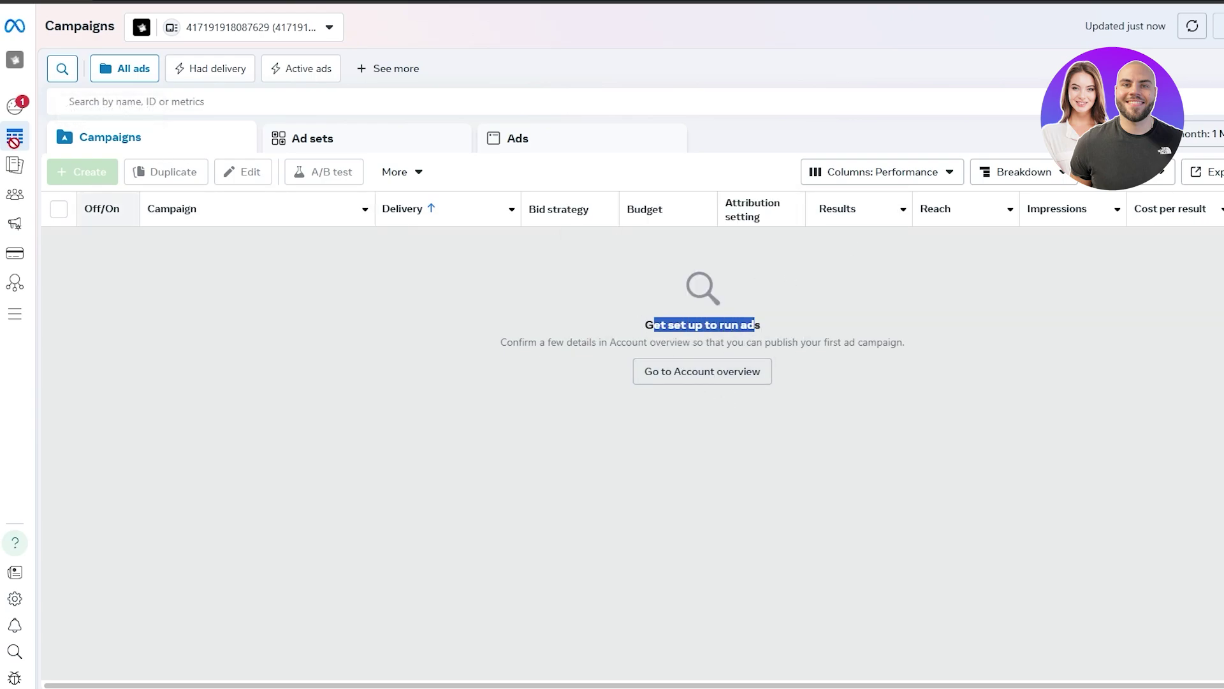
left_click(15, 112)
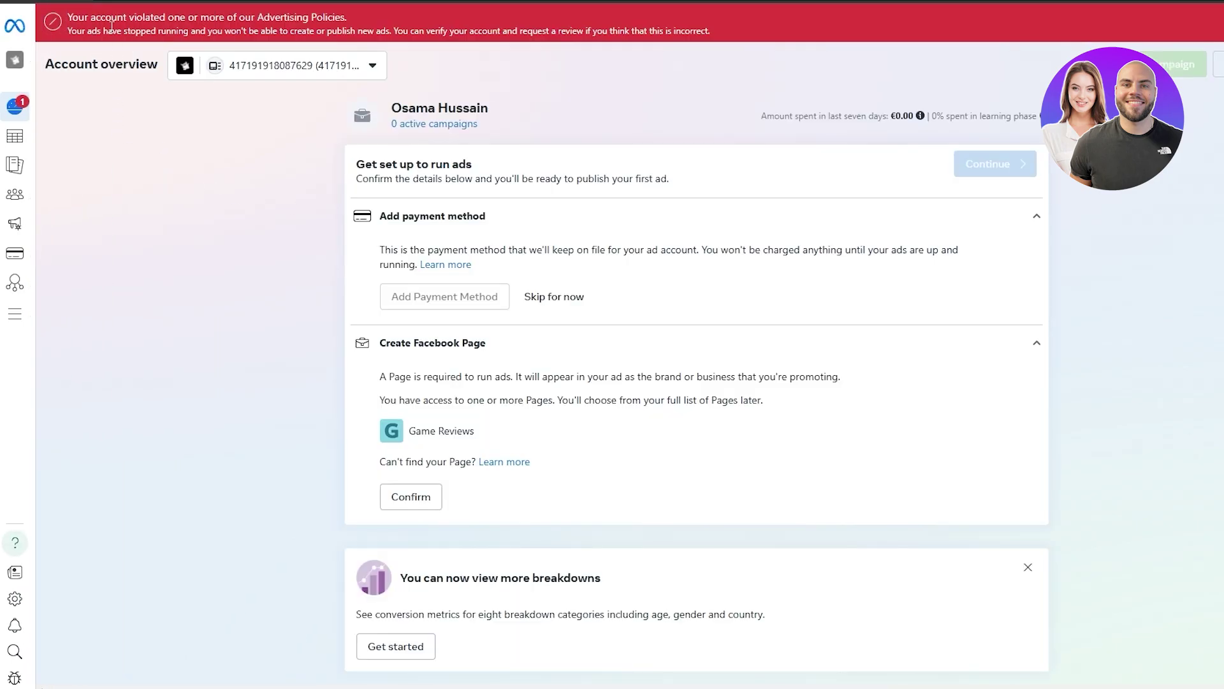
- Examine the advertising policy banner and the ad setup checklist with its payment method and Facebook Page items
left_click_drag(111, 27, 303, 18)
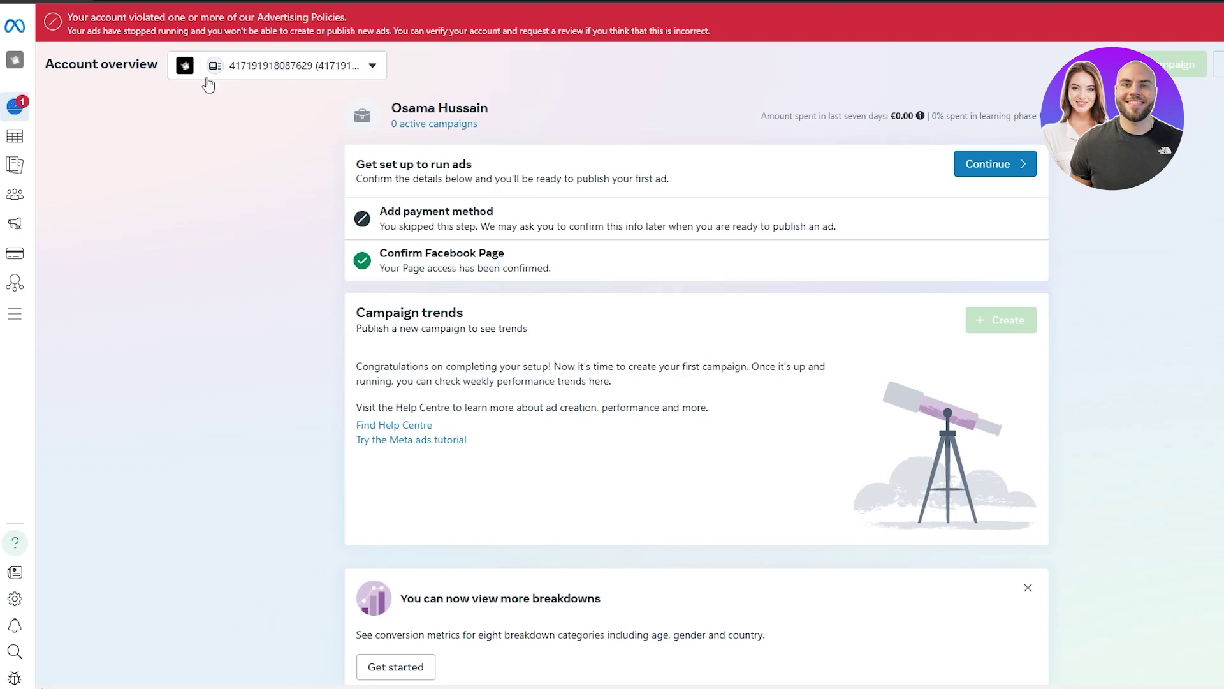
left_click_drag(167, 18, 220, 18)
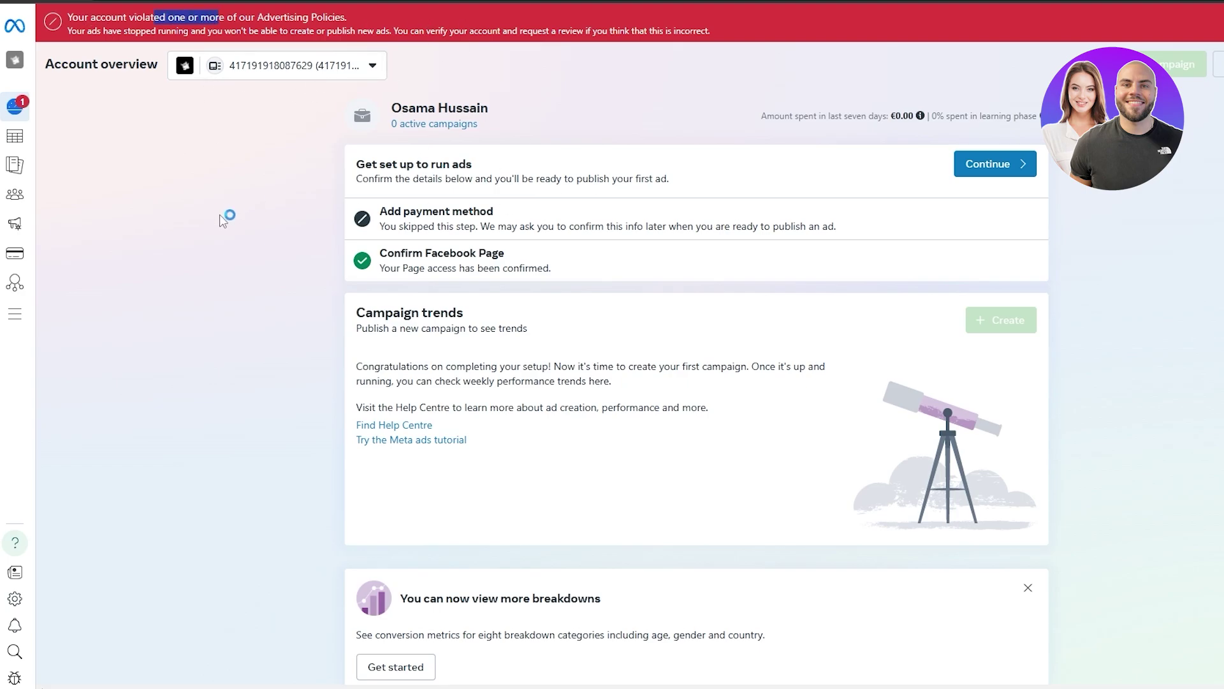
left_click(220, 219)
scroll(594, 336, "down", 1)
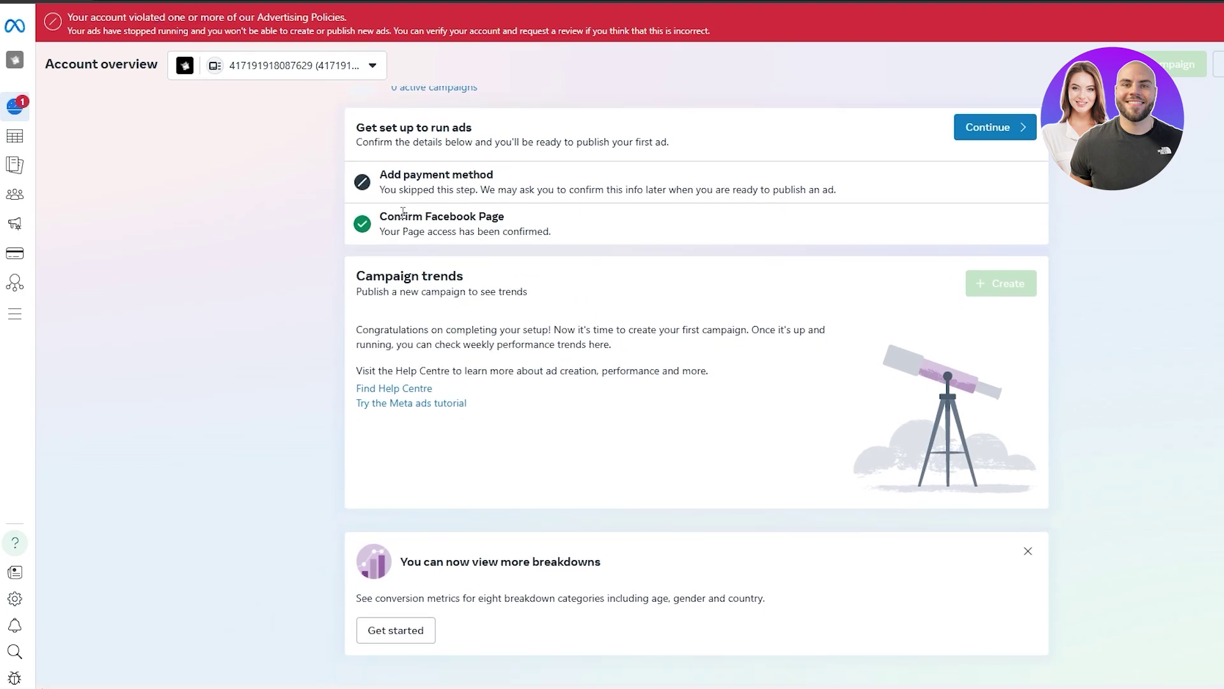
left_click_drag(402, 212, 514, 216)
left_click_drag(402, 174, 473, 180)
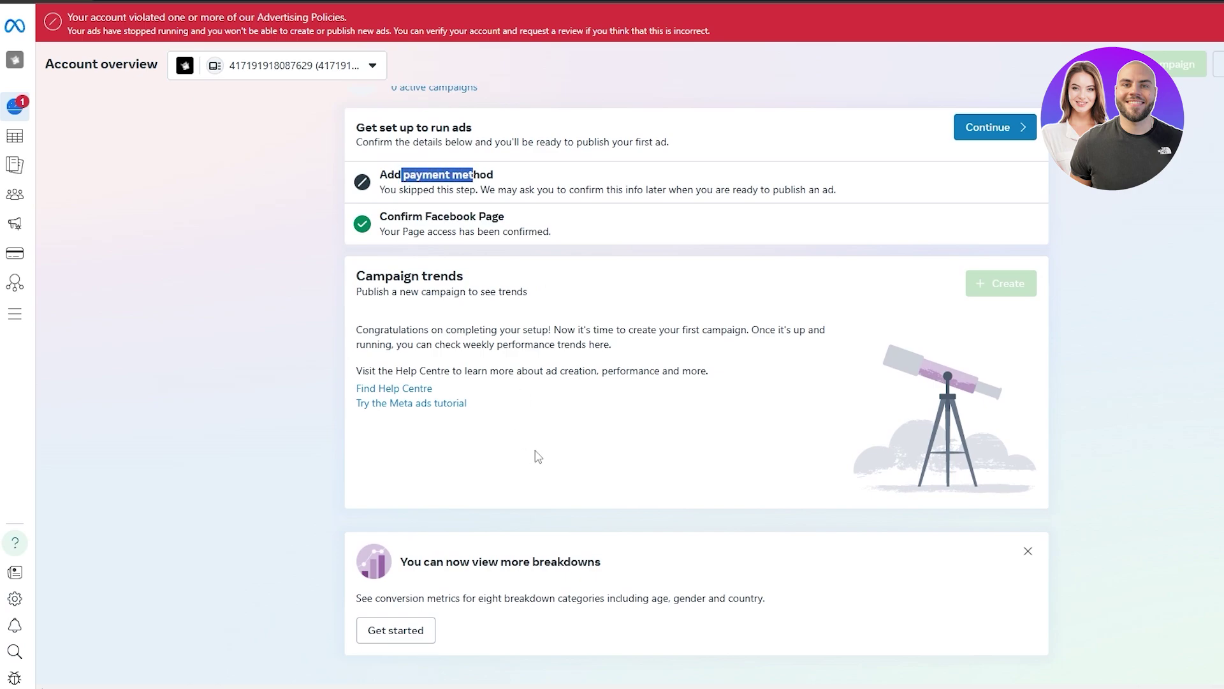
scroll(730, 315, "up", 1)
left_click_drag(398, 165, 450, 167)
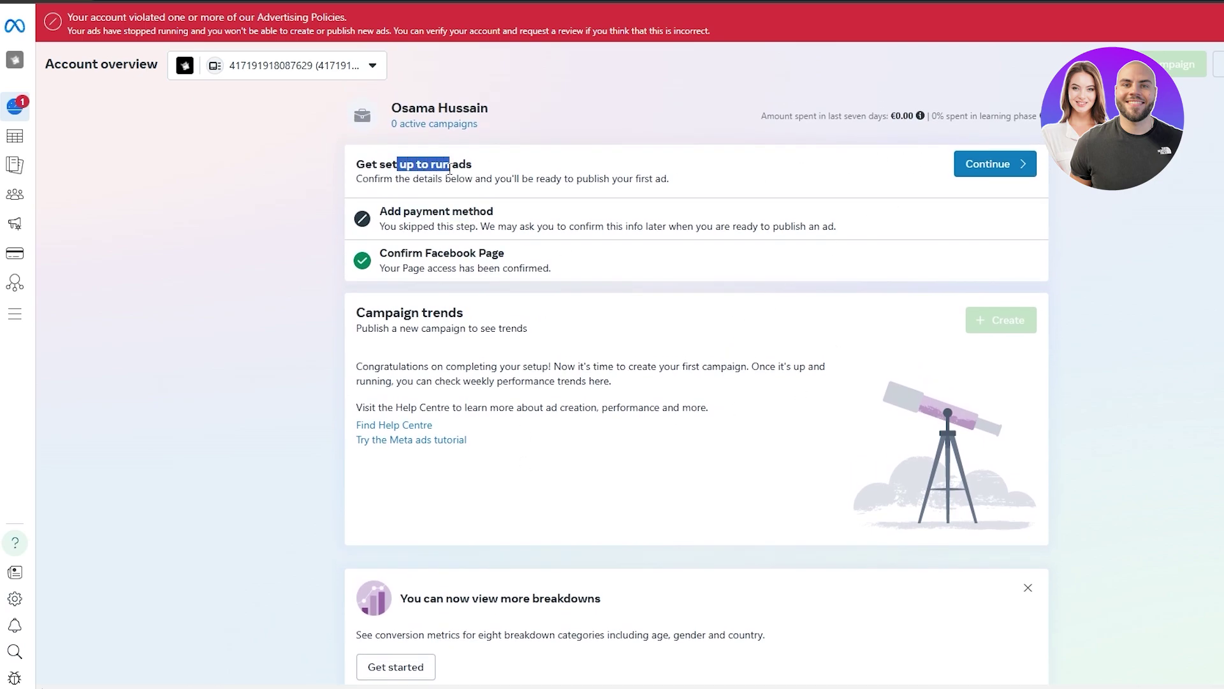
- Start creating a new campaign from the ad setup checklist, keeping the Auction buying type
left_click(998, 163)
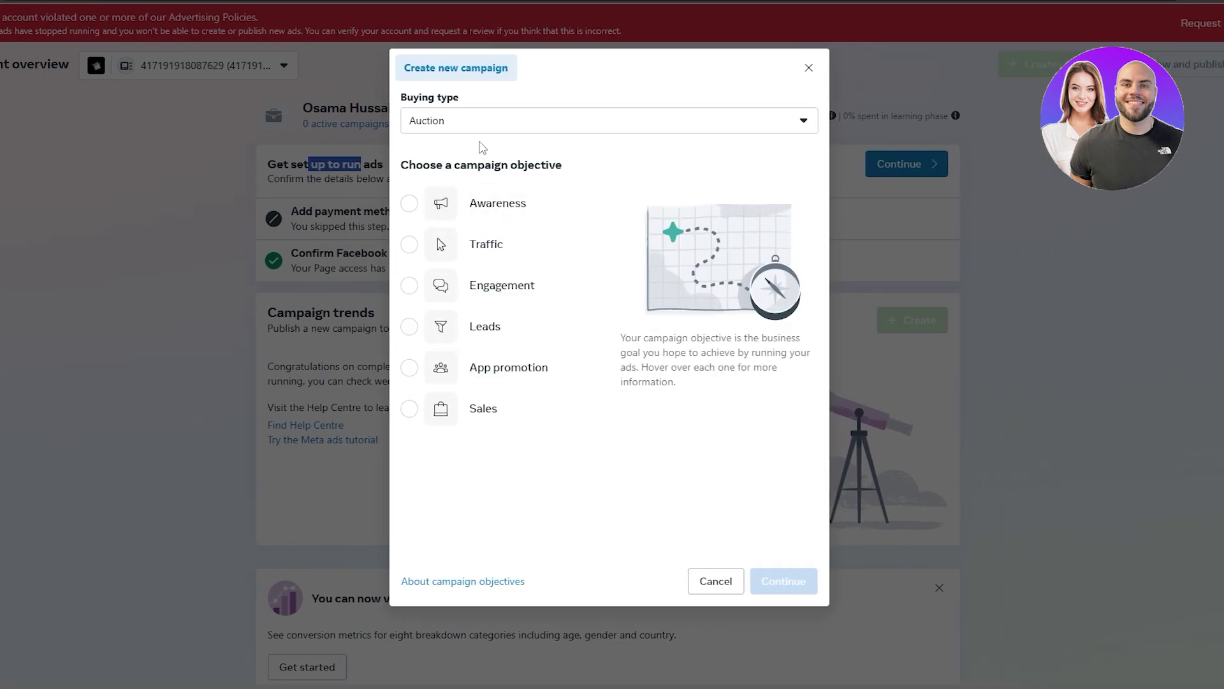
left_click(549, 128)
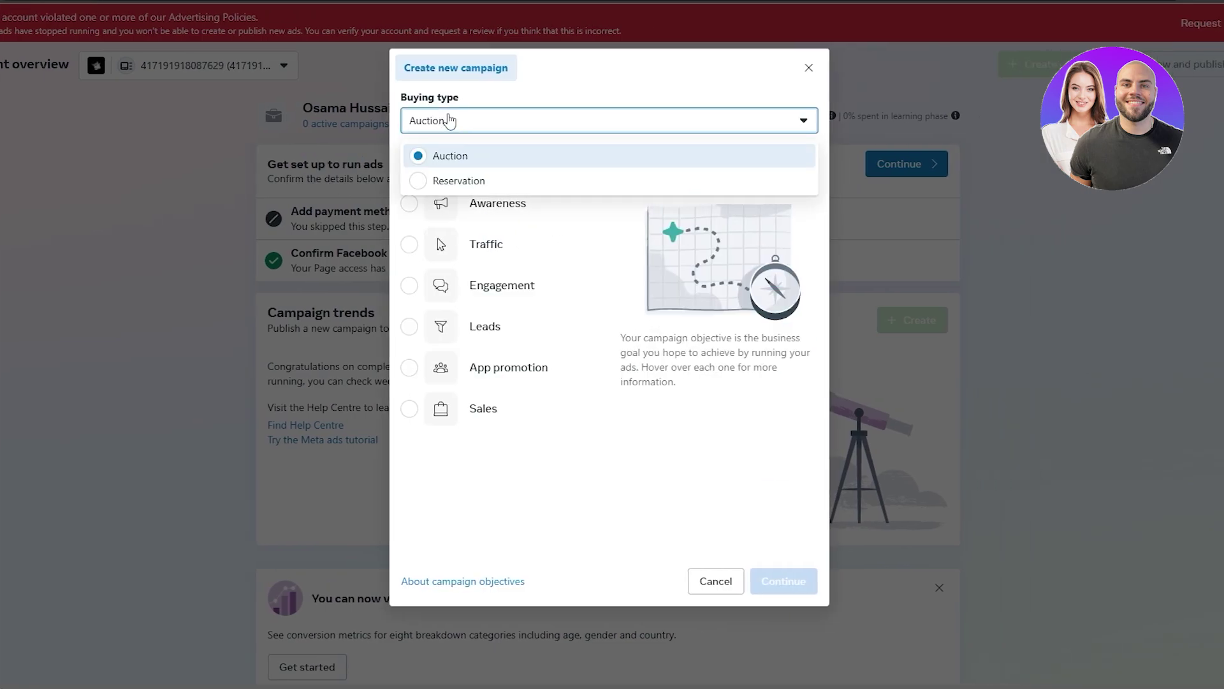
left_click(449, 120)
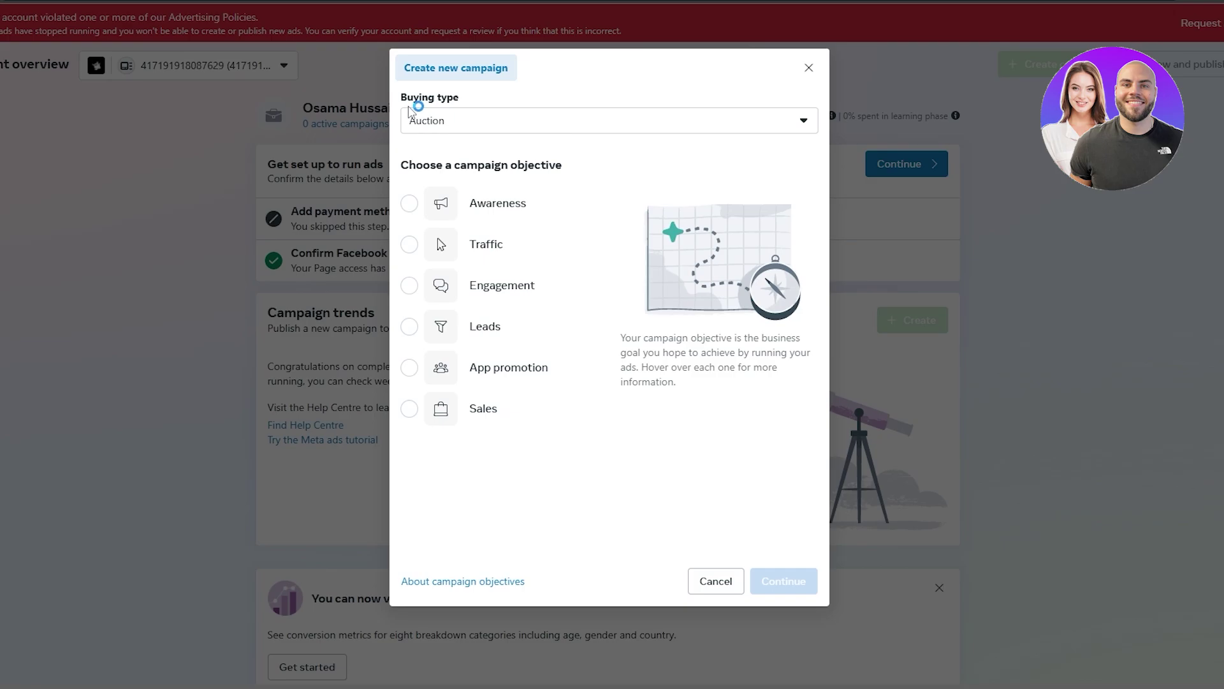
- Choose Sales as the campaign objective and continue with the Manual sales campaign setup
left_click_drag(423, 164, 542, 165)
mouse_move(531, 221)
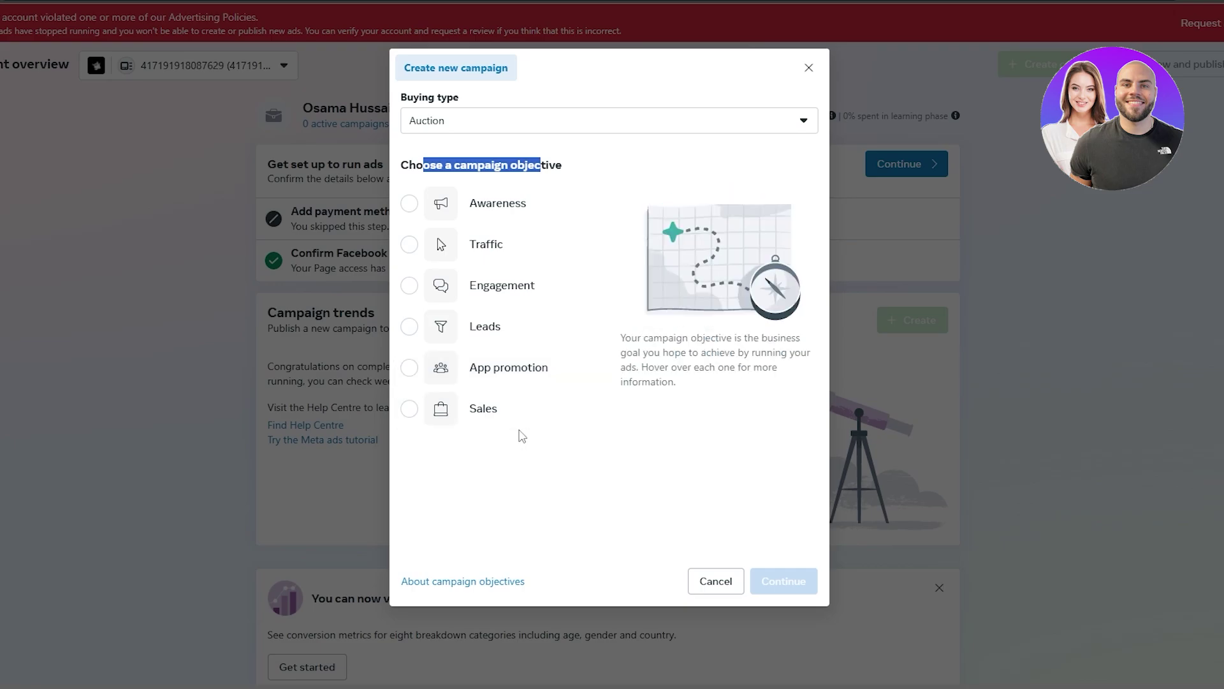
mouse_move(509, 416)
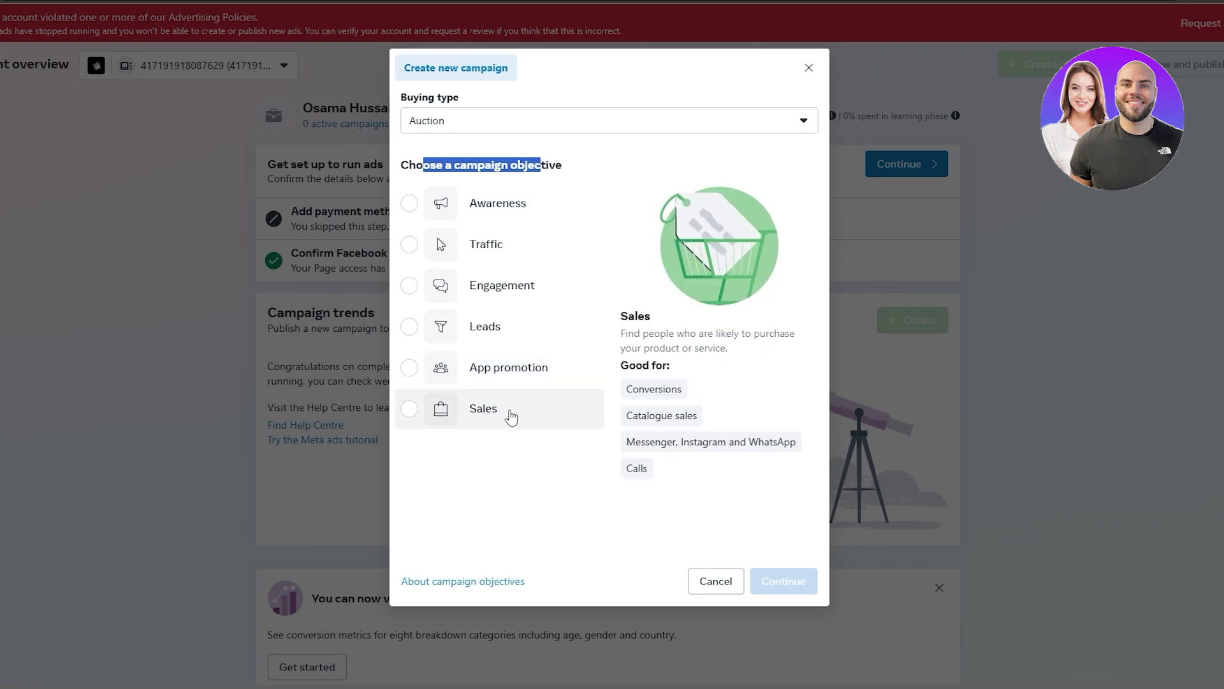
left_click(560, 501)
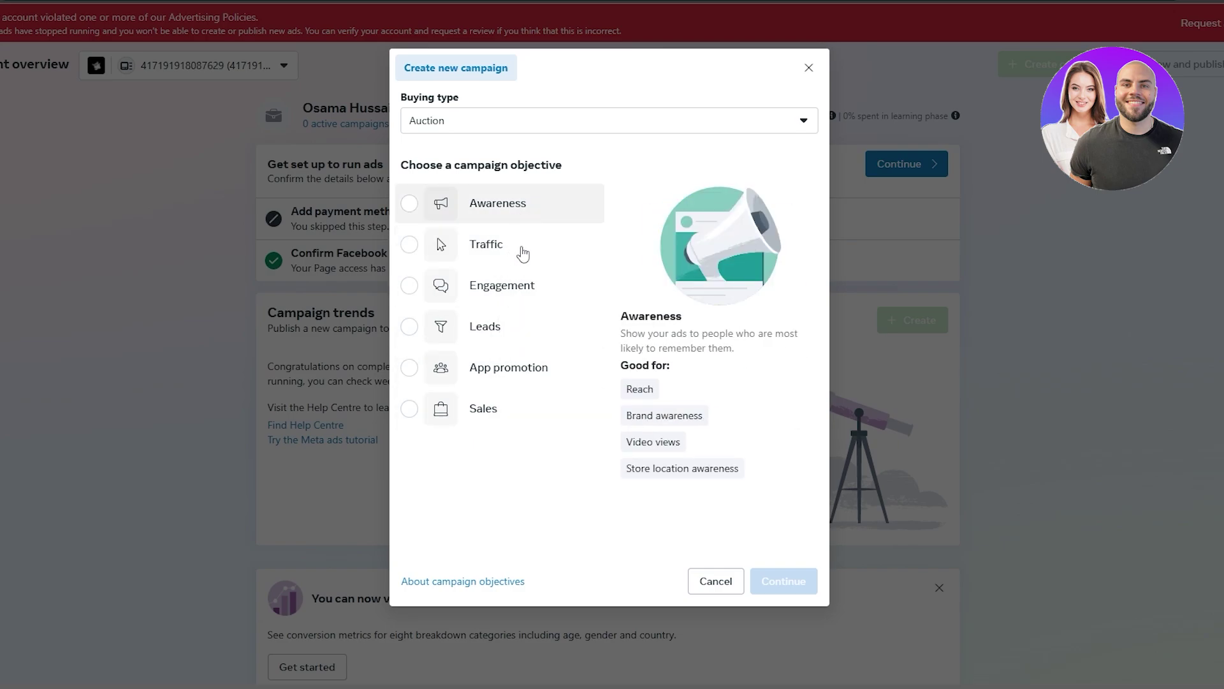
left_click(503, 422)
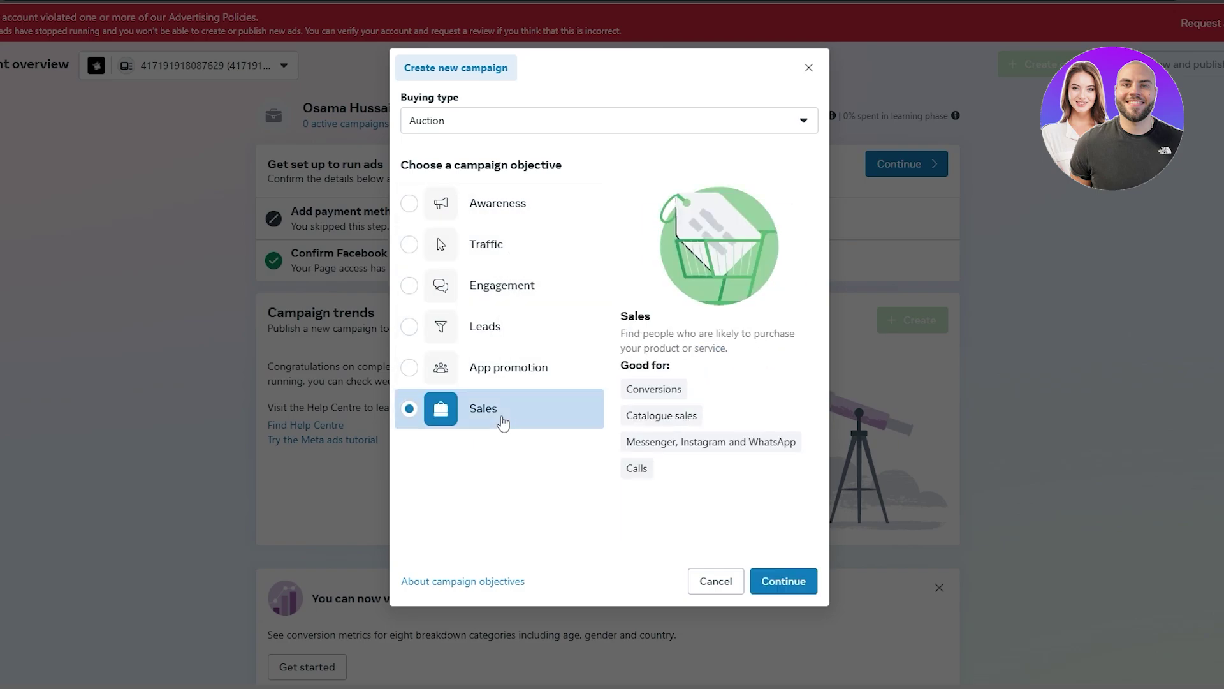
left_click(797, 579)
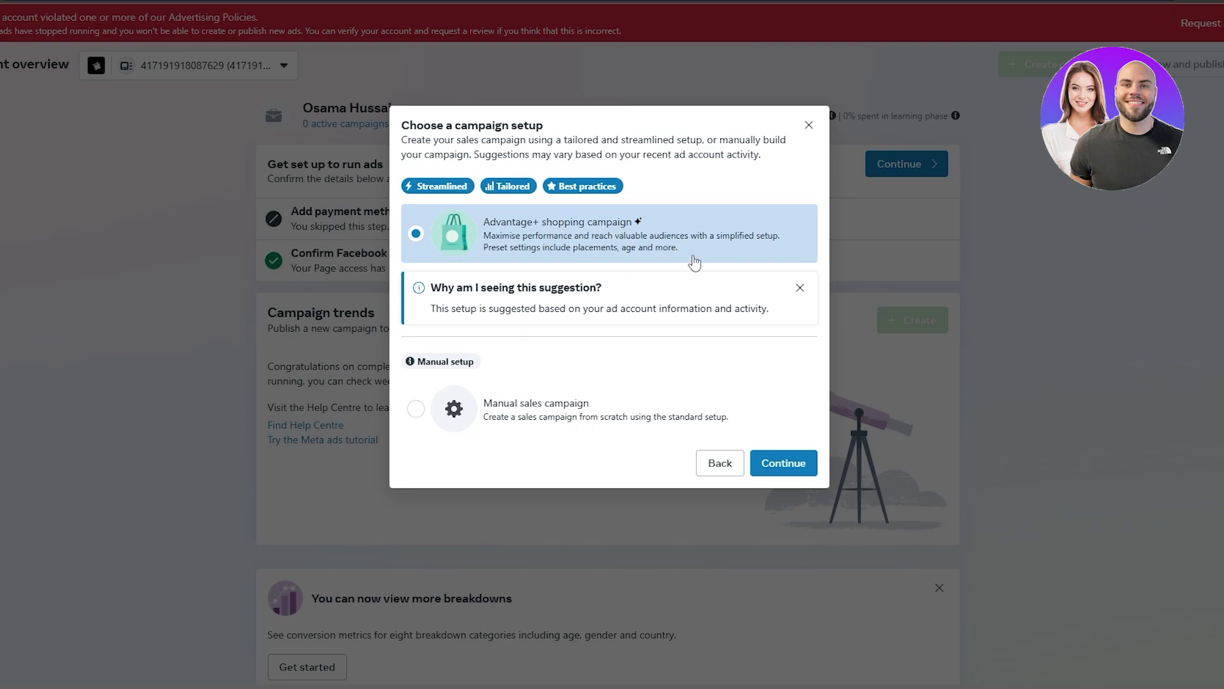
left_click(569, 401)
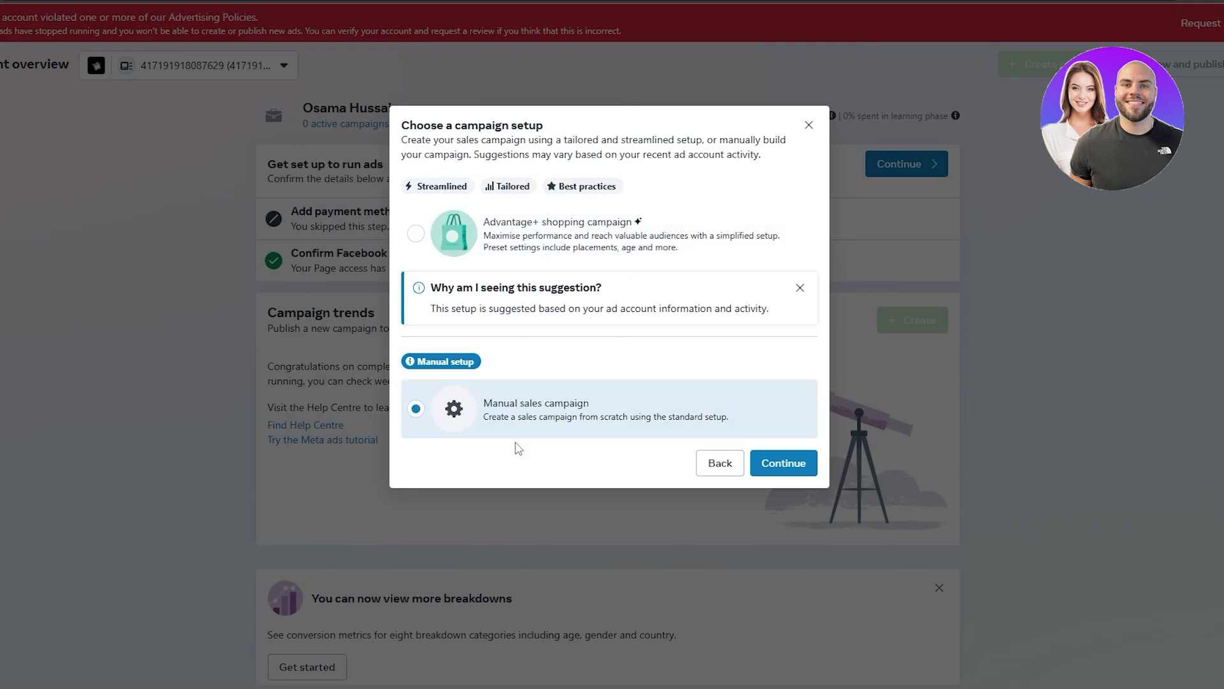
left_click(780, 464)
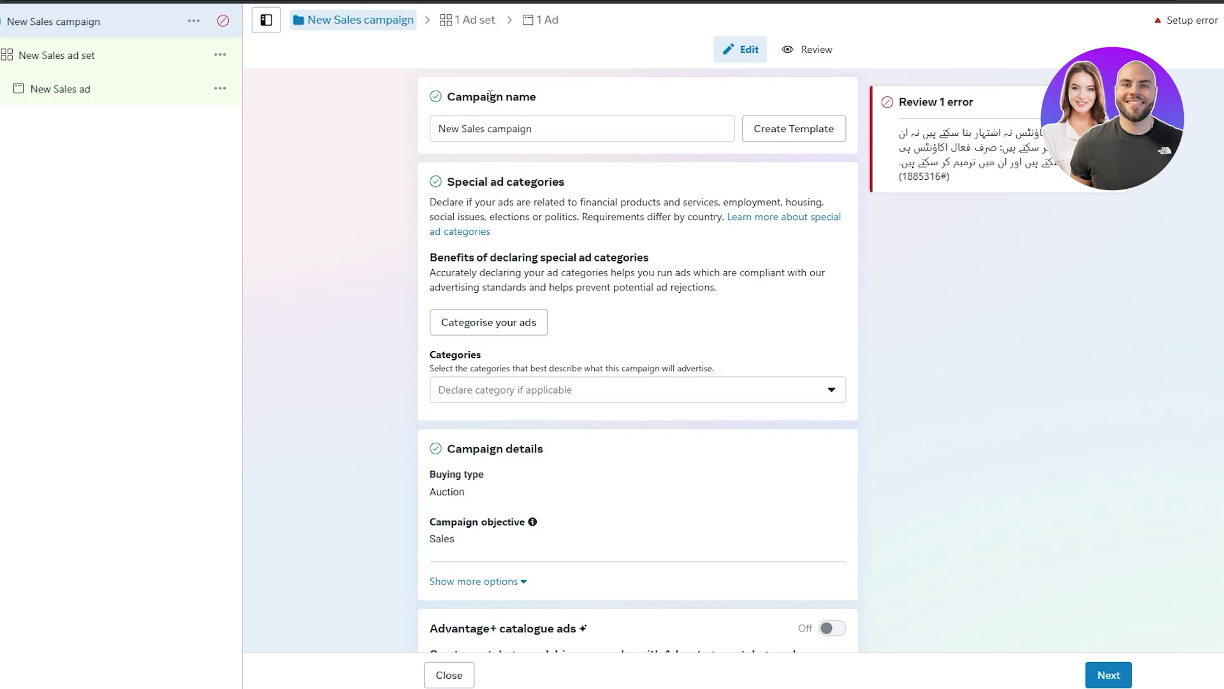
- Rename the new sales campaign to "AD Astra"
left_click_drag(458, 97, 521, 95)
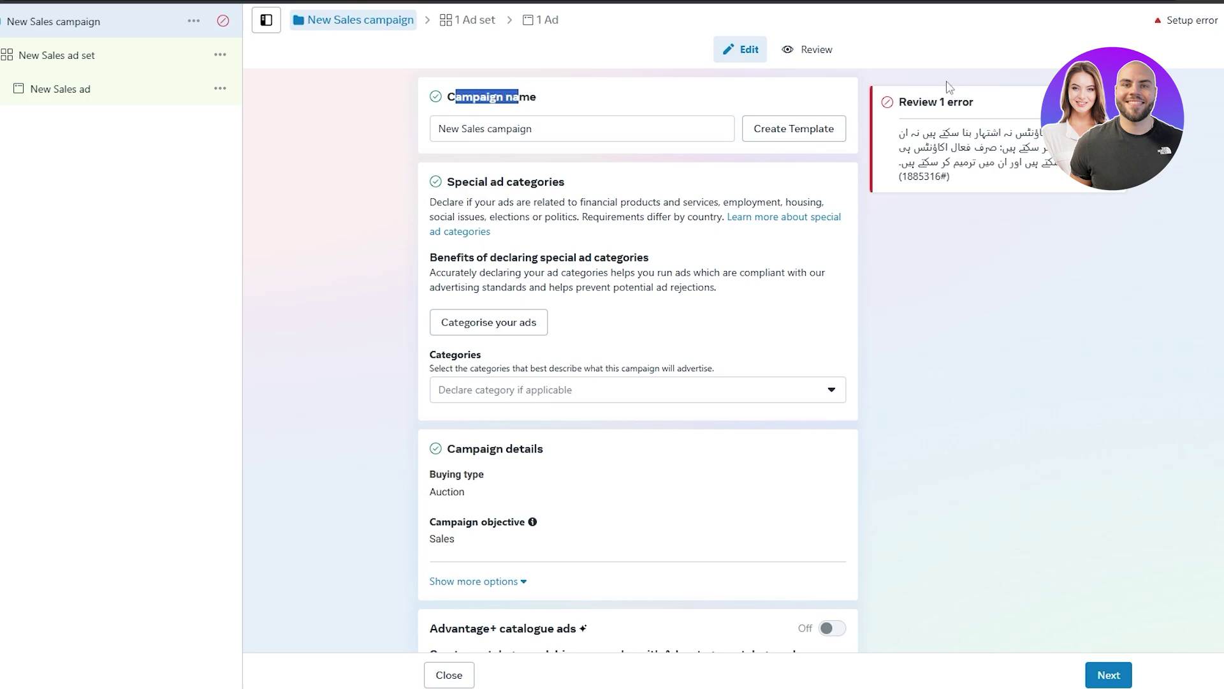
triple_click(522, 134)
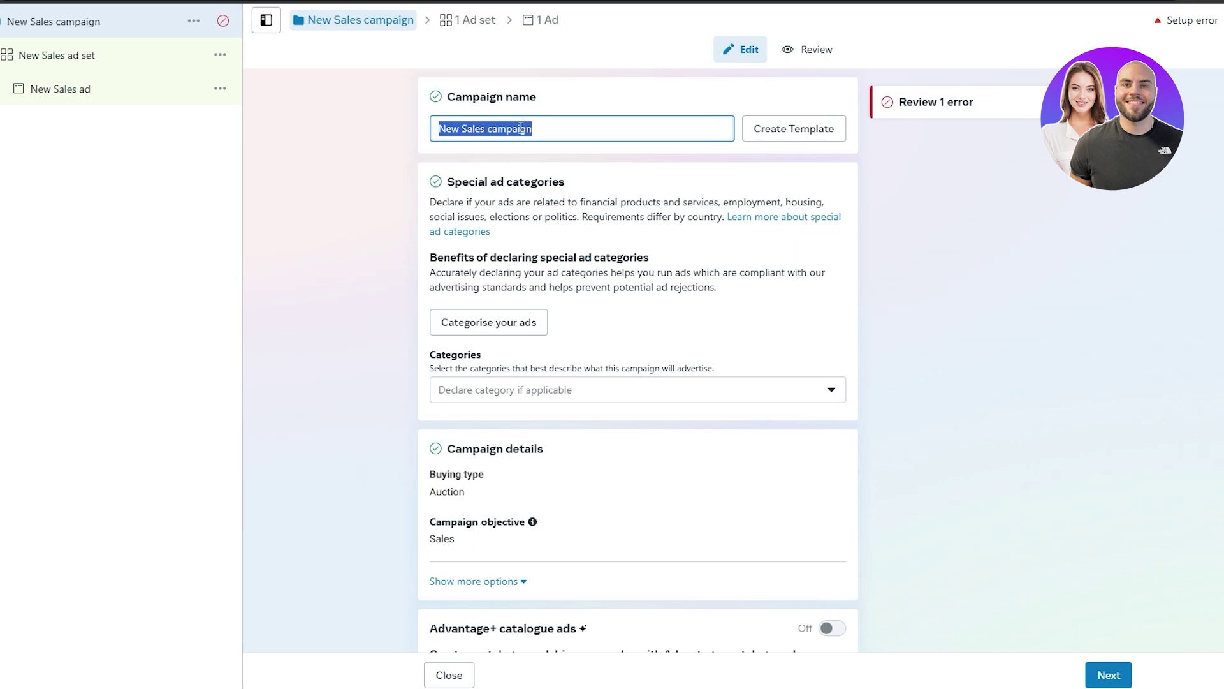
type("AD")
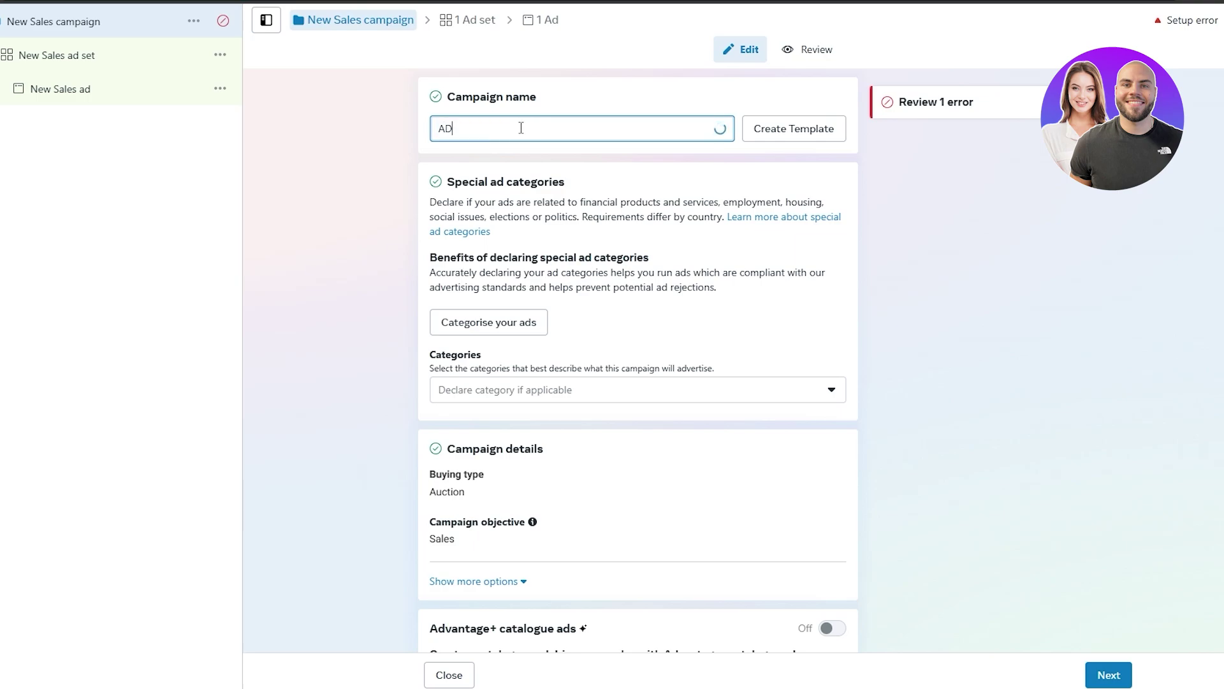
type(" Astra")
left_click(476, 180)
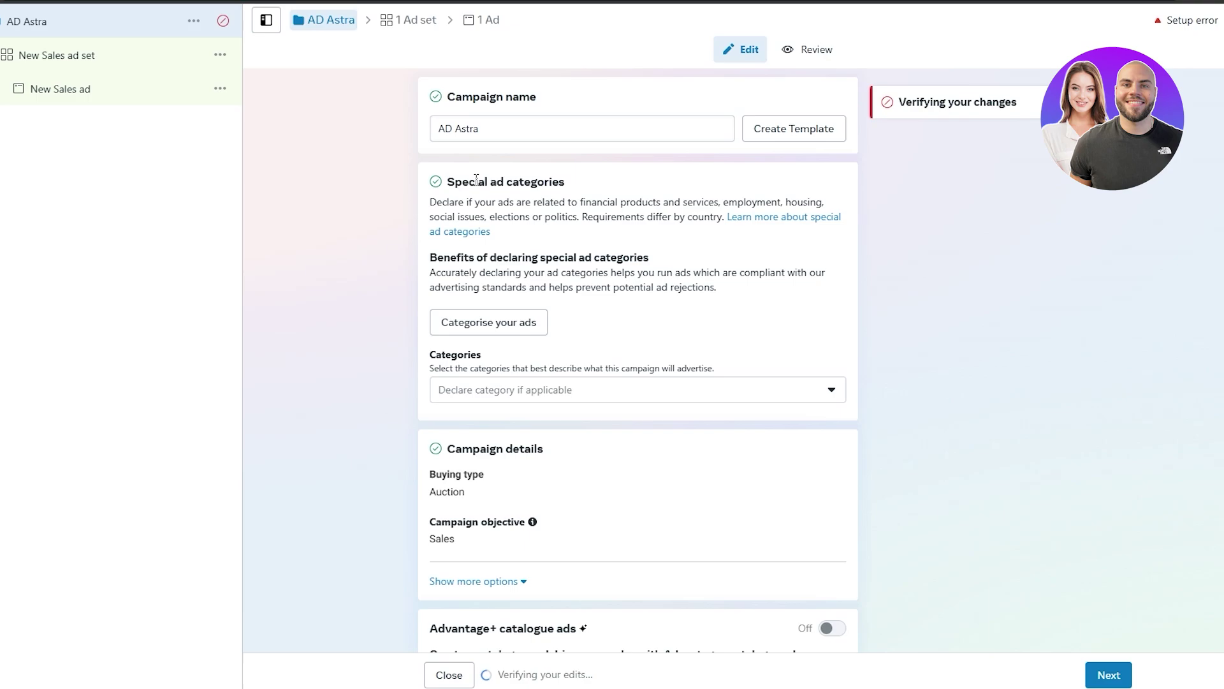
- Review the special ad categories section and its ad categorisation questionnaire on financial products and services, then cancel the questionnaire
left_click_drag(476, 180, 541, 185)
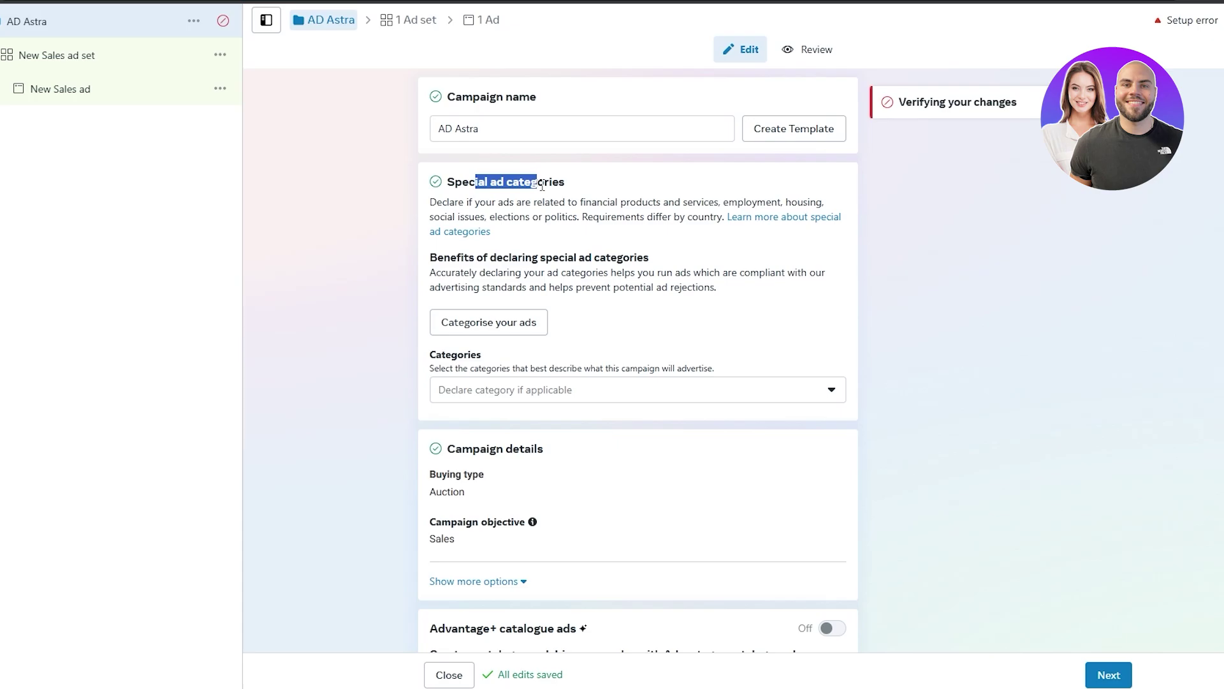
left_click(492, 327)
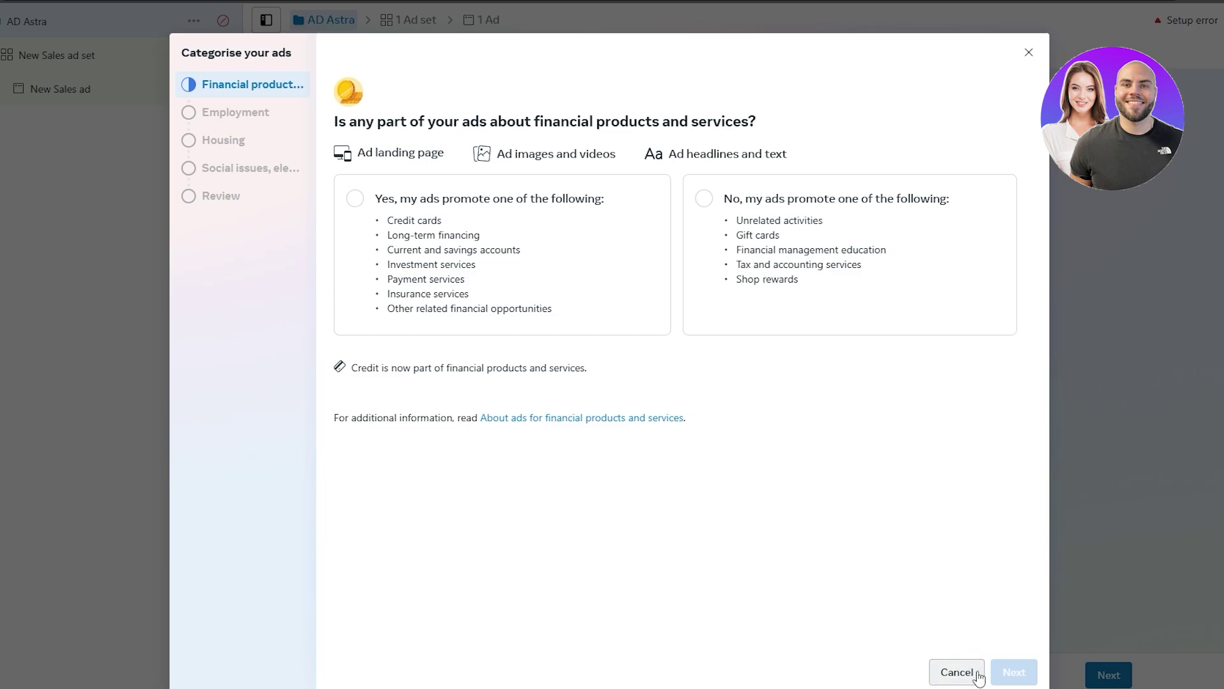
left_click(956, 672)
scroll(448, 289, "down", 1)
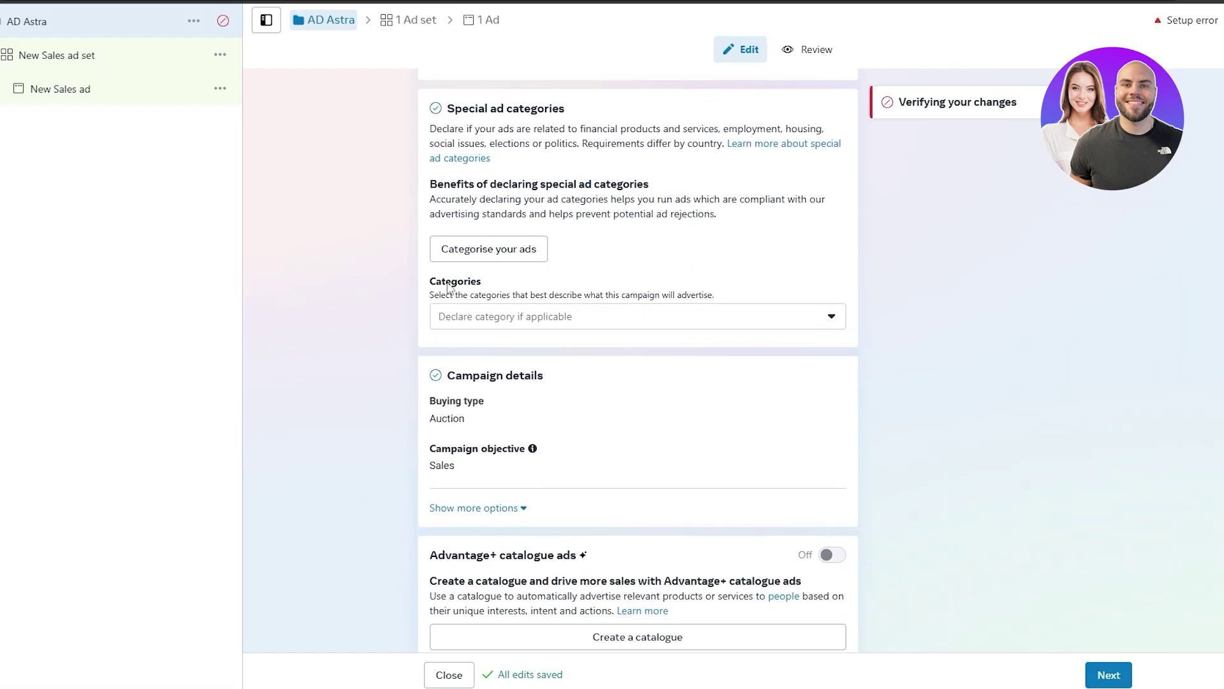
- Review the special ad category options for the campaign and leave all of them undeclared
double_click(448, 288)
left_click(482, 316)
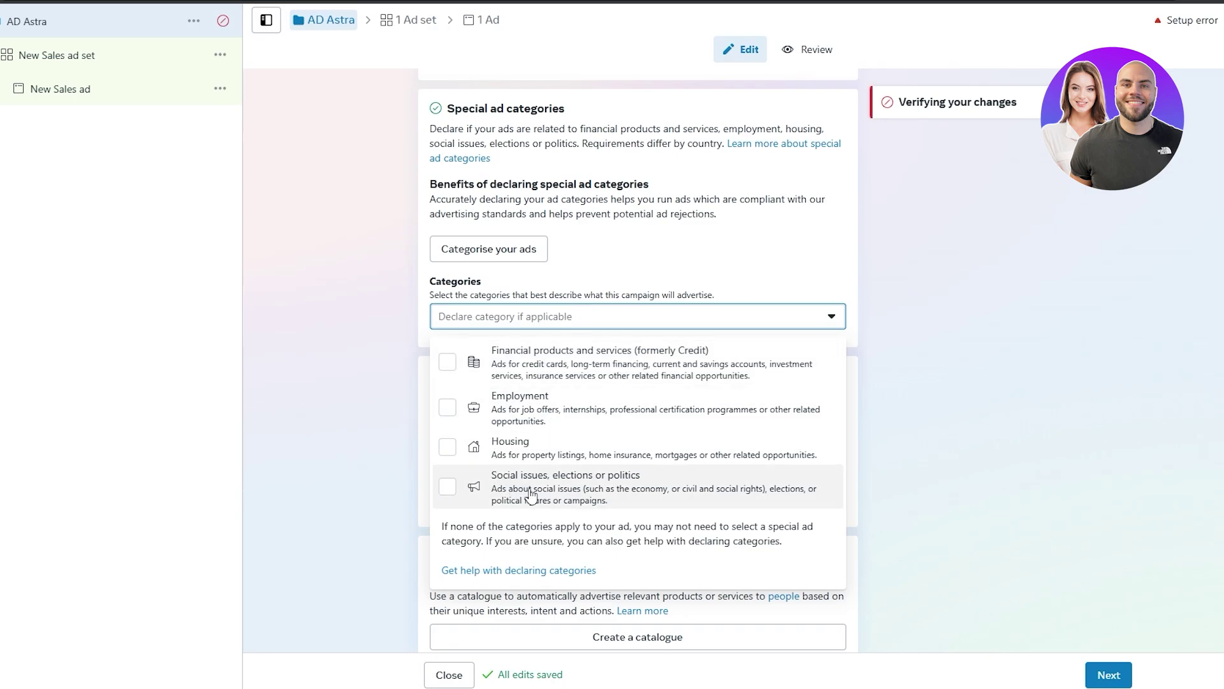
left_click(492, 315)
- Review the campaign details and the Advantage+ catalogue ads section of the AD Astra campaign
scroll(646, 496, "down", 1)
scroll(646, 496, "down", 1)
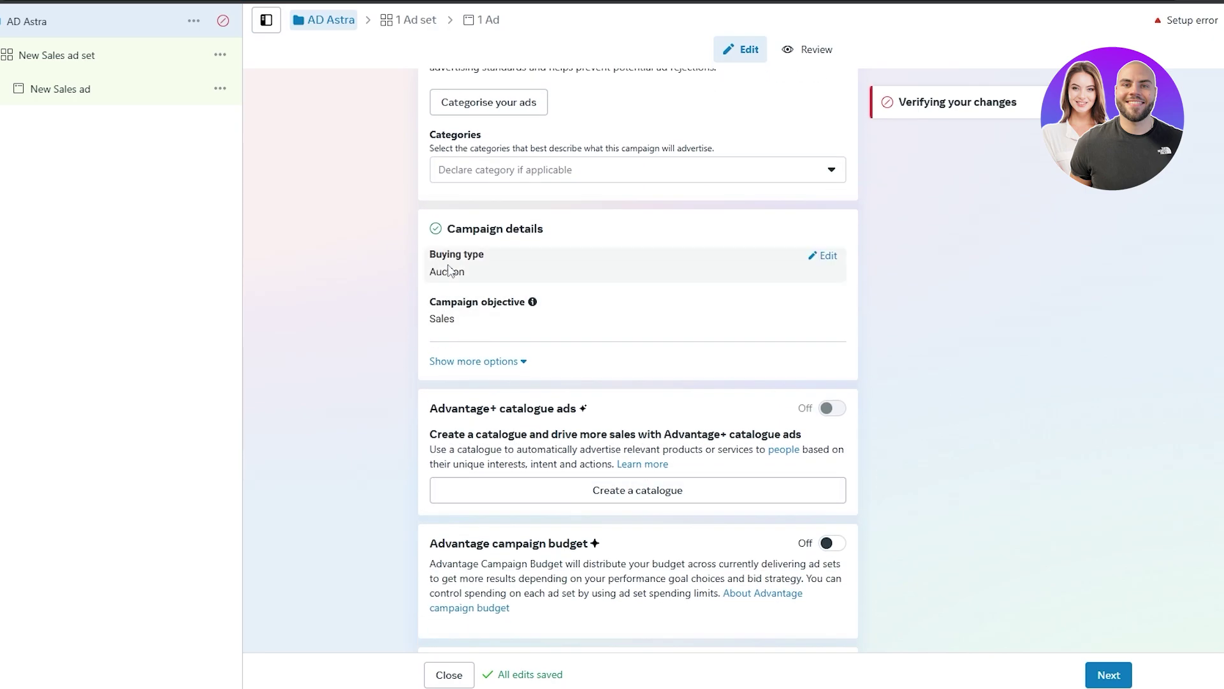
left_click_drag(472, 230, 520, 233)
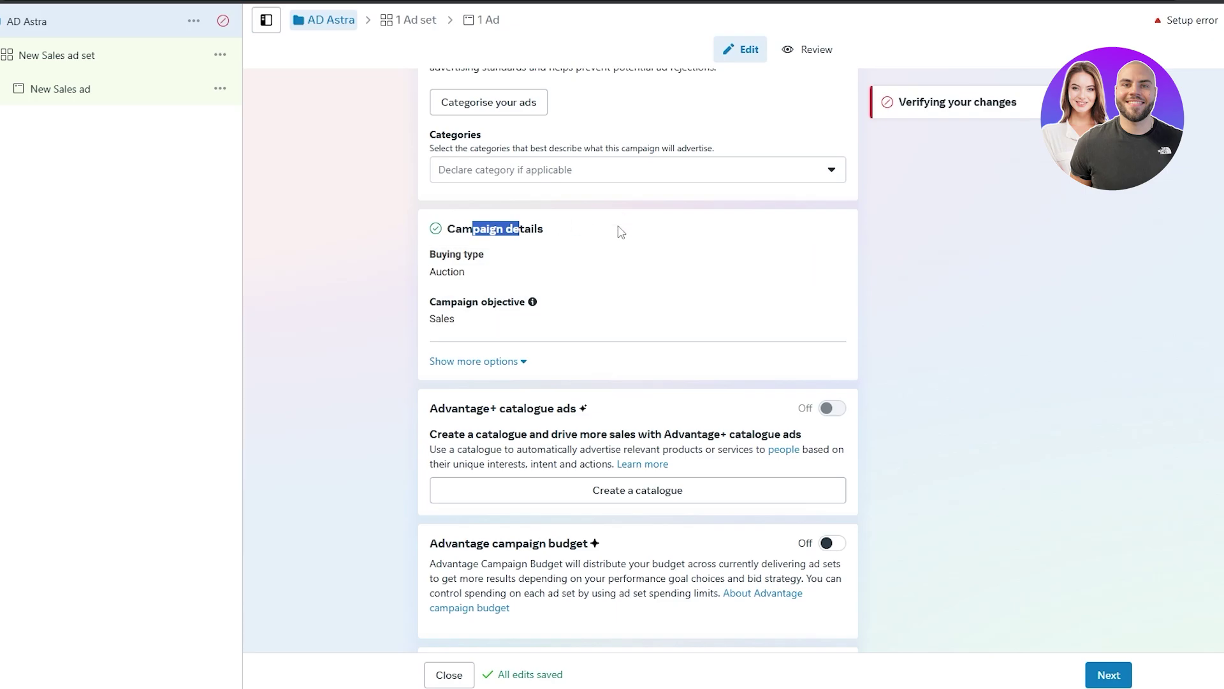
scroll(596, 304, "down", 3)
left_click_drag(443, 187, 568, 189)
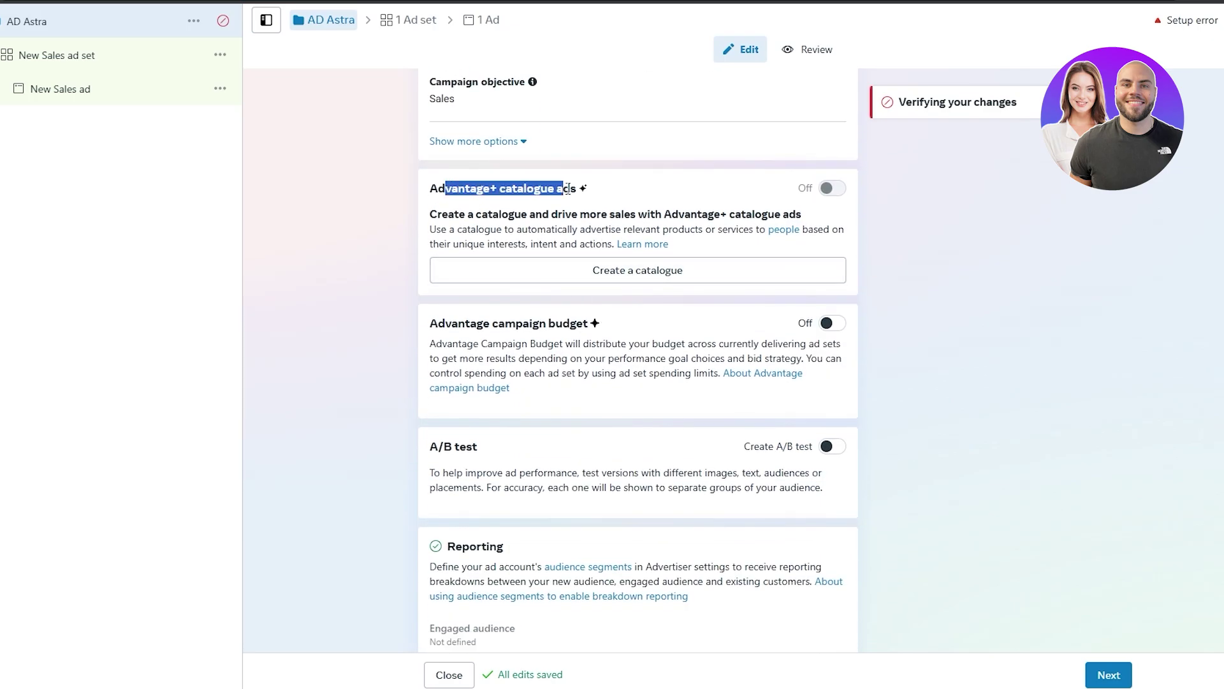
left_click(482, 203)
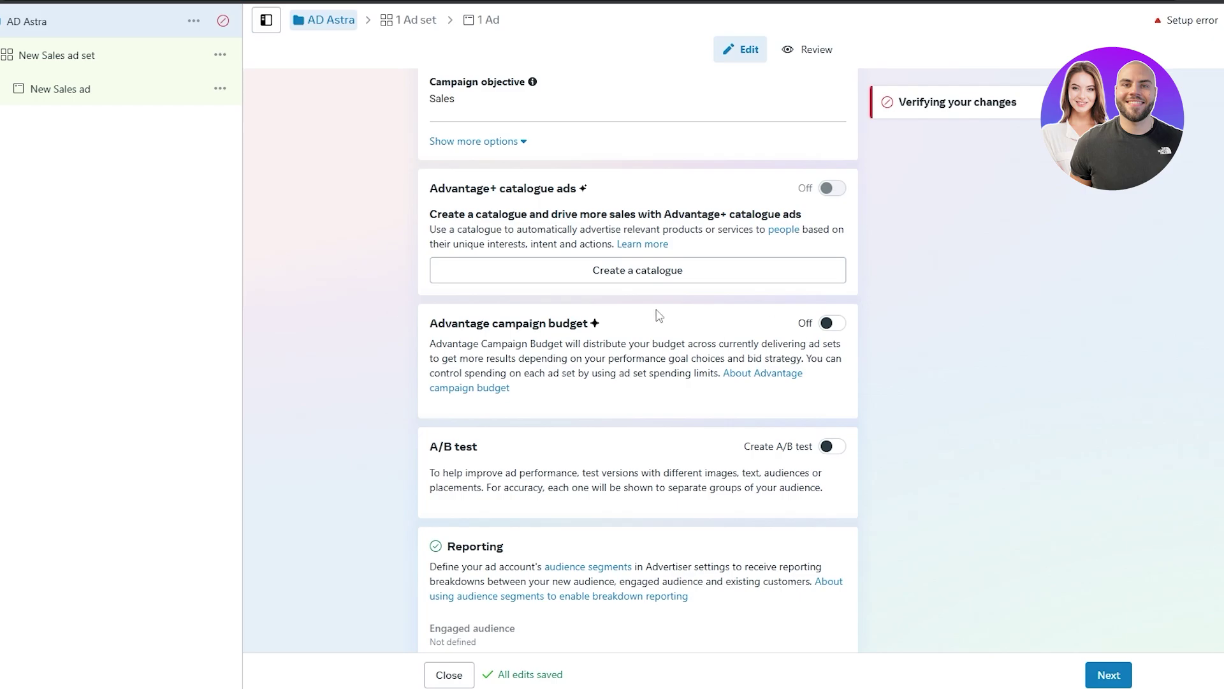
- Start creating a catalogue for online products and connect it to Shopify as the partner platform
left_click(634, 276)
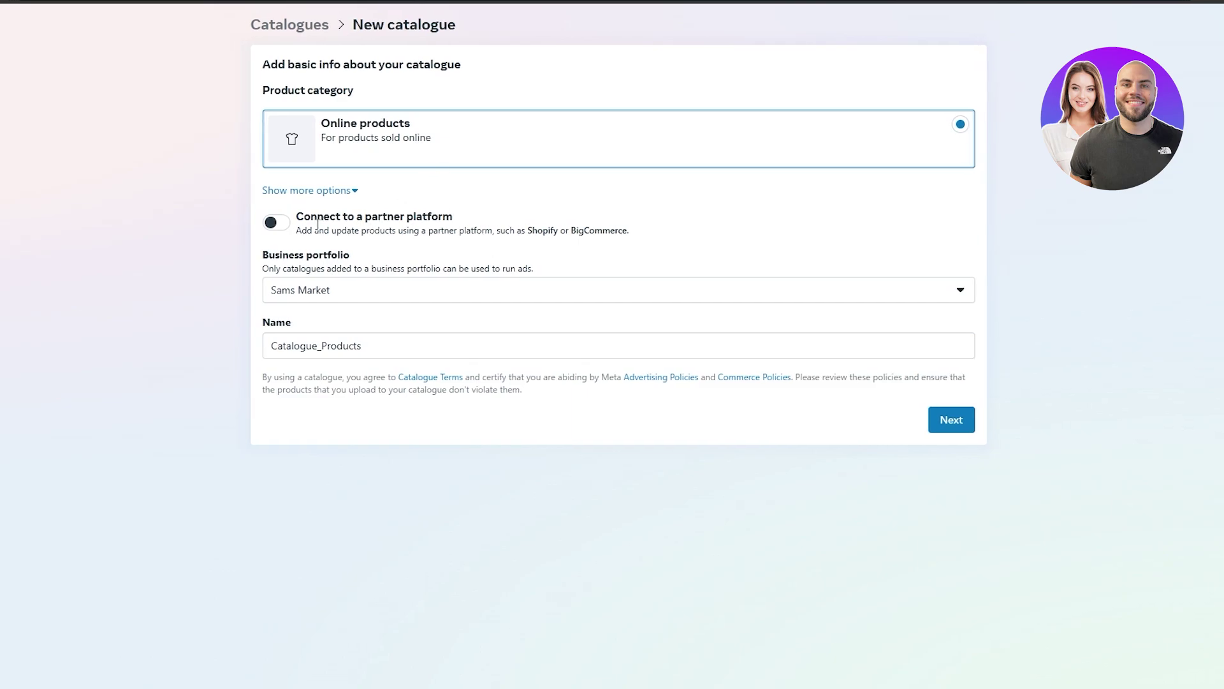
left_click(281, 228)
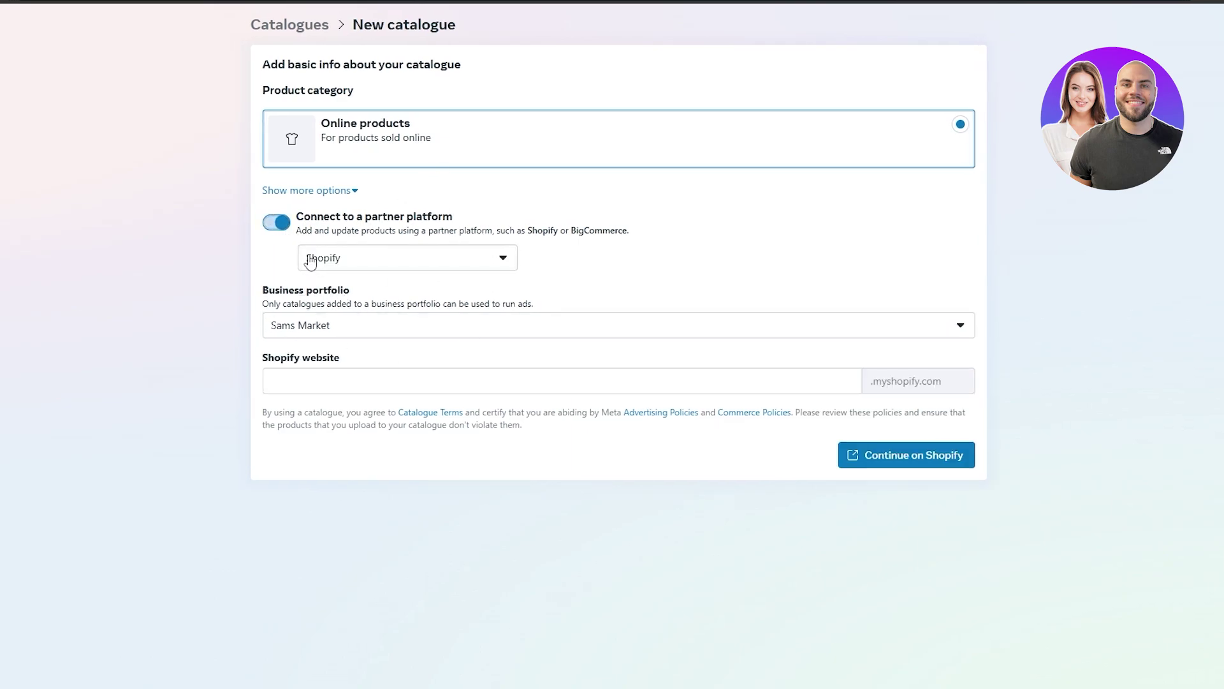
left_click_drag(306, 221, 434, 247)
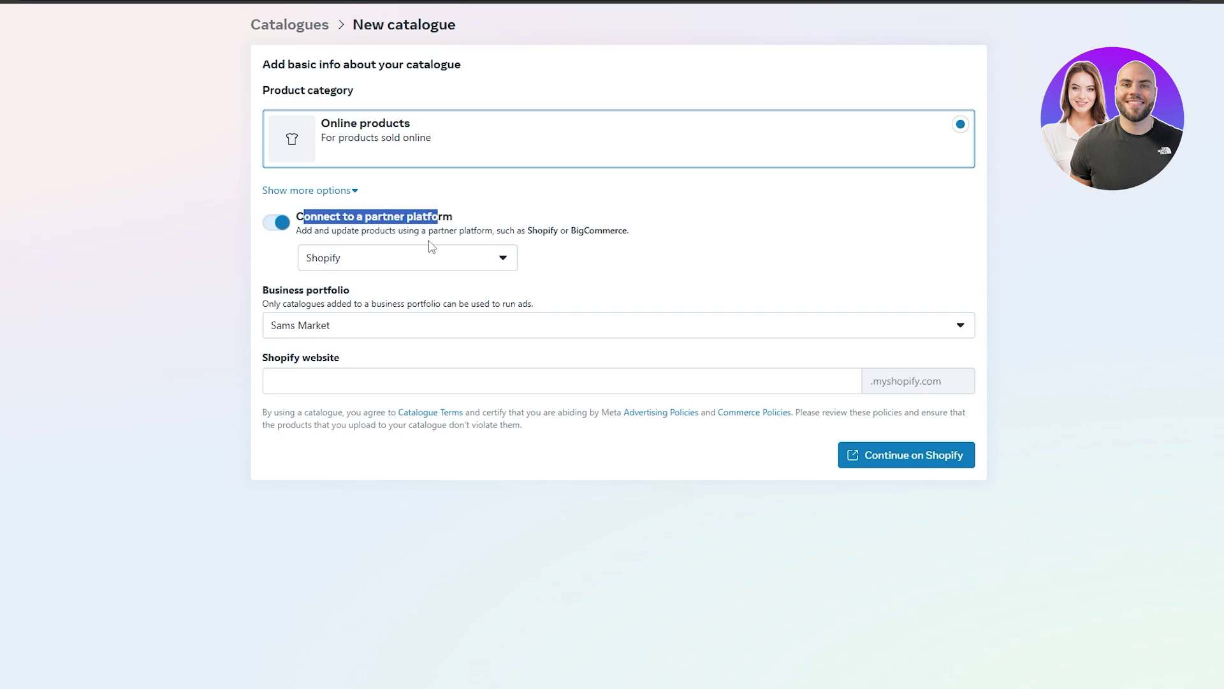
left_click(383, 261)
left_click(373, 293)
- Copy the Ad Astra storefront's web address into the Shopify website name, reducing it to "pwnyc1-dd"
left_click(347, 382)
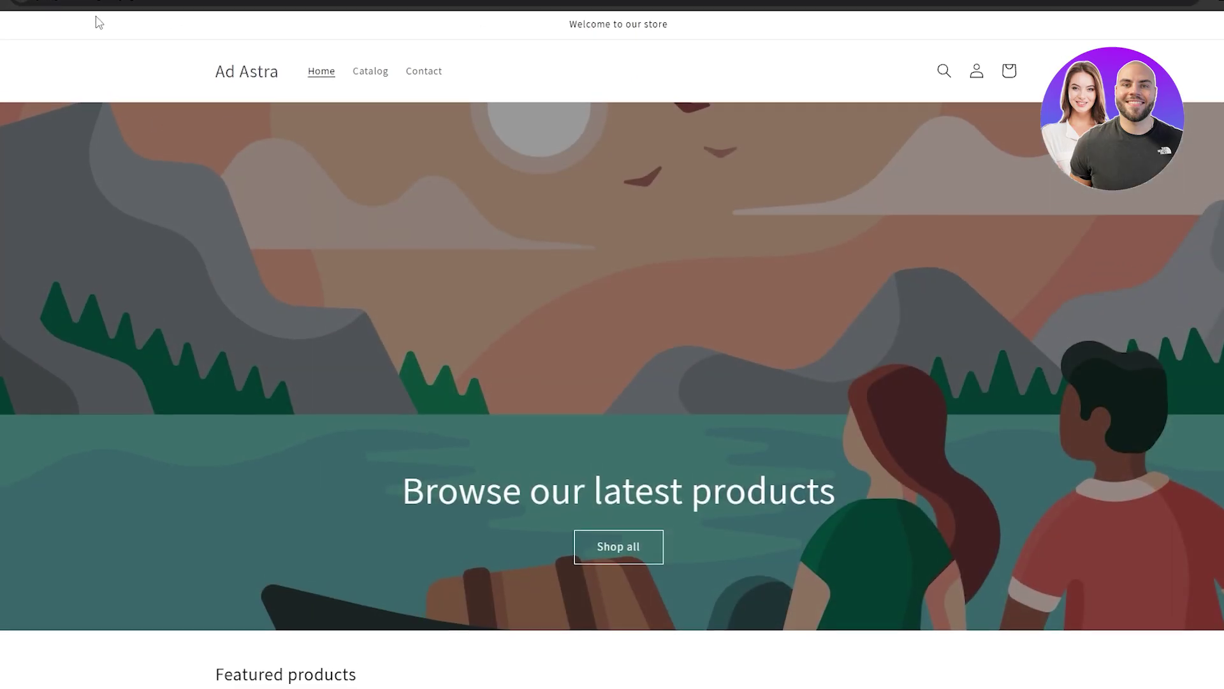
left_click(179, 8)
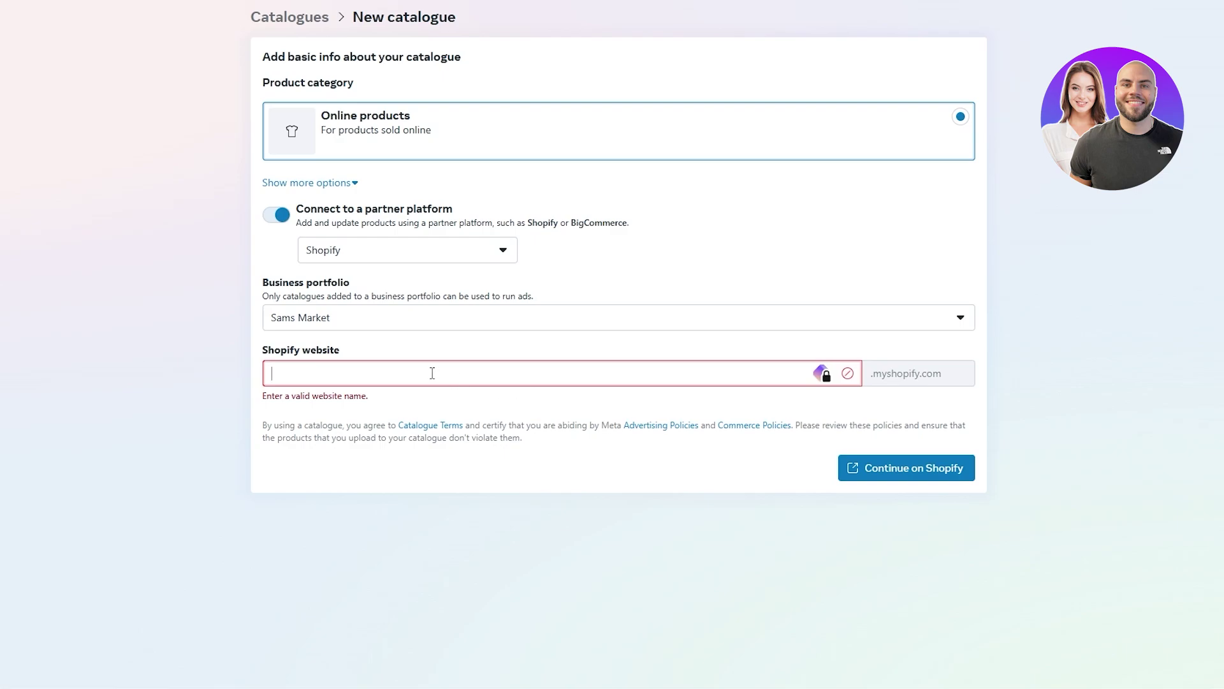
type("https://pwnyc1-dd.myshopify.com/")
left_click_drag(507, 374, 358, 393)
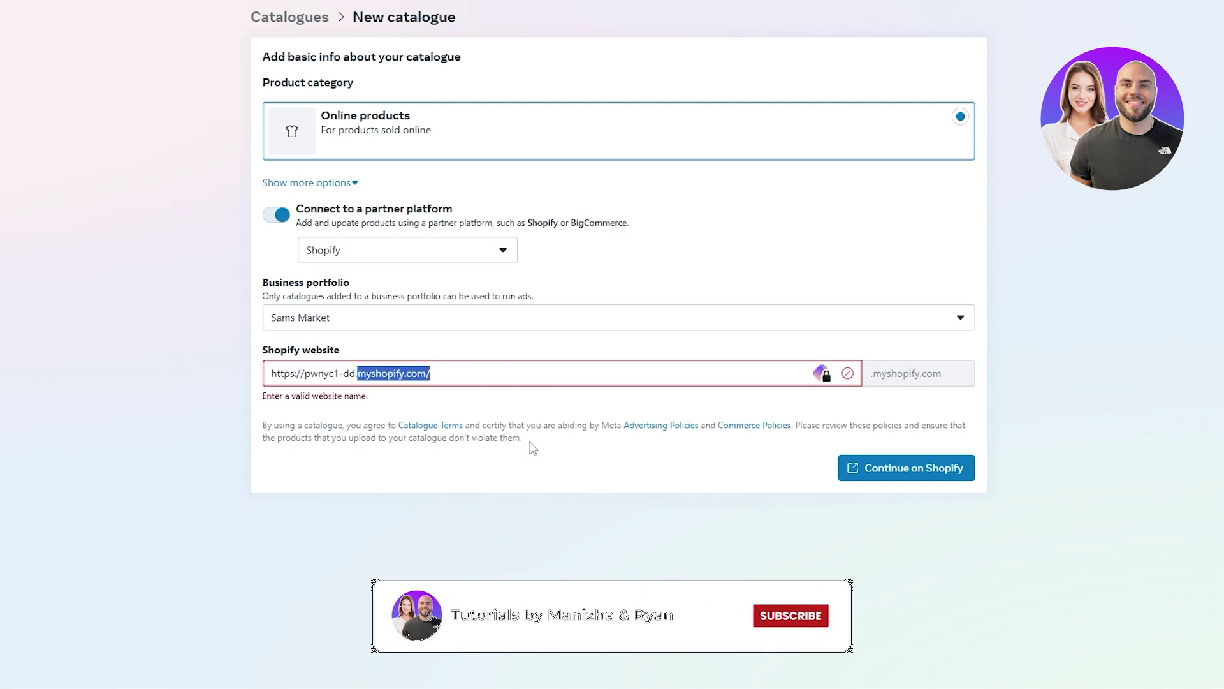
key("BackSpace")
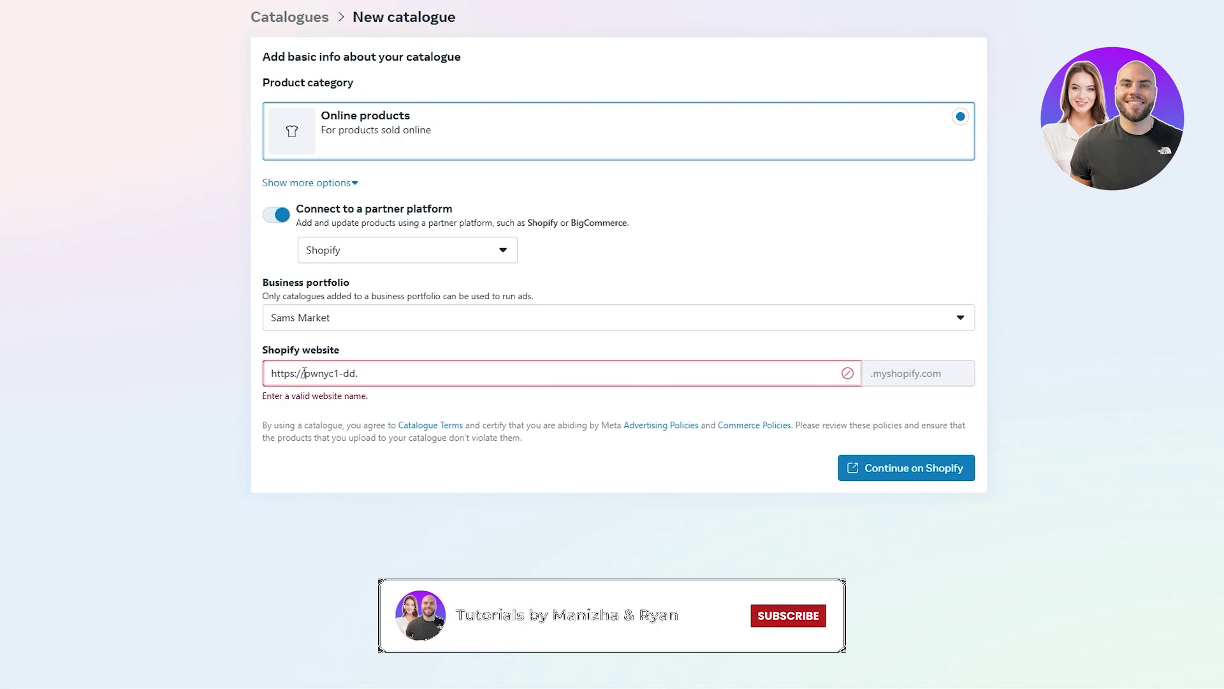
left_click_drag(304, 375, 153, 378)
key("BackSpace")
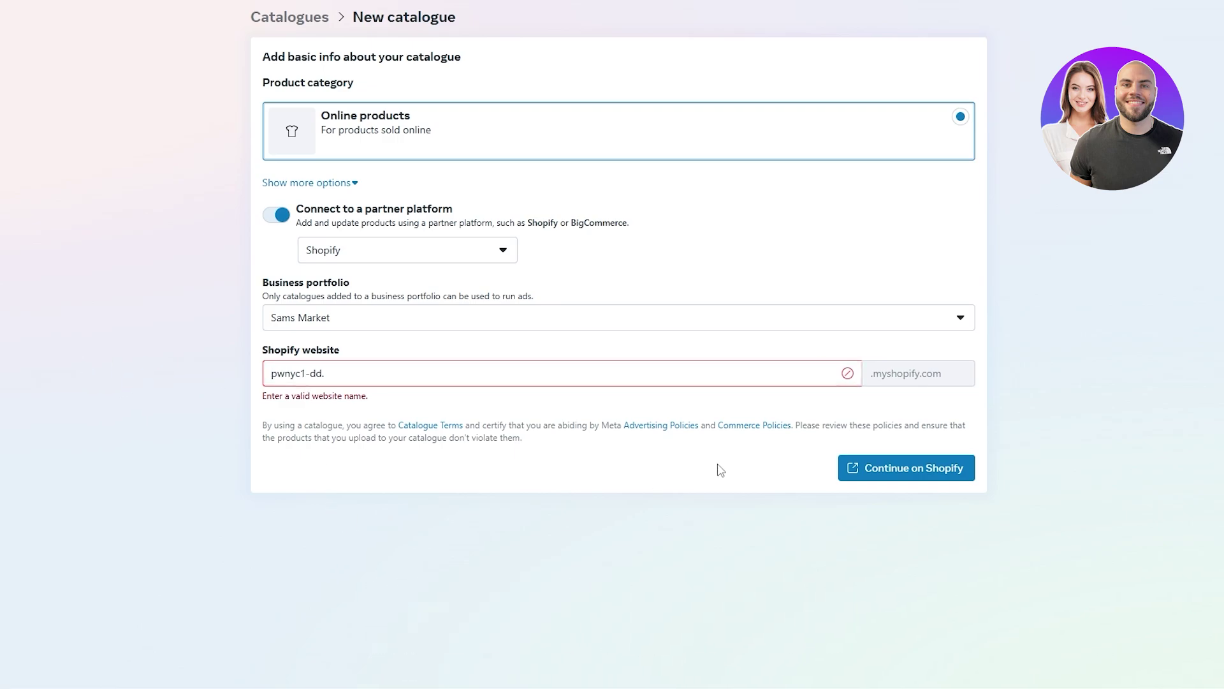
left_click(466, 368)
key("BackSpace")
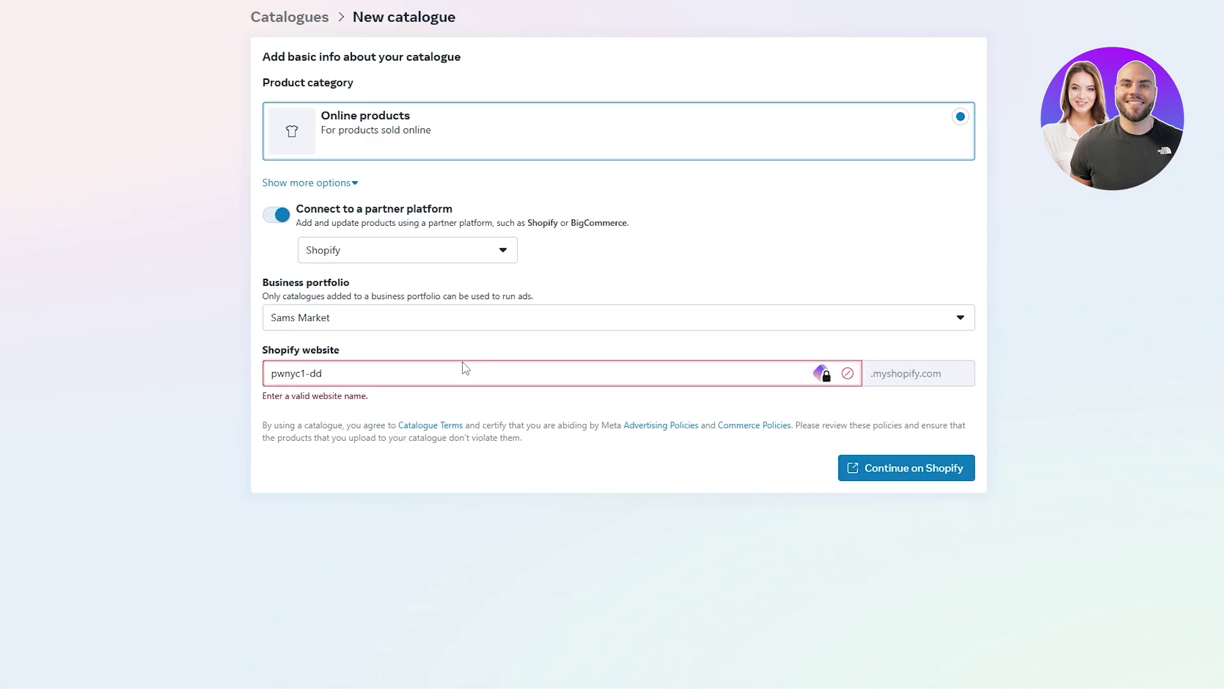
left_click(343, 493)
- Continue to Shopify, install the Facebook & Instagram app and pin it among the sales channels
left_click(891, 450)
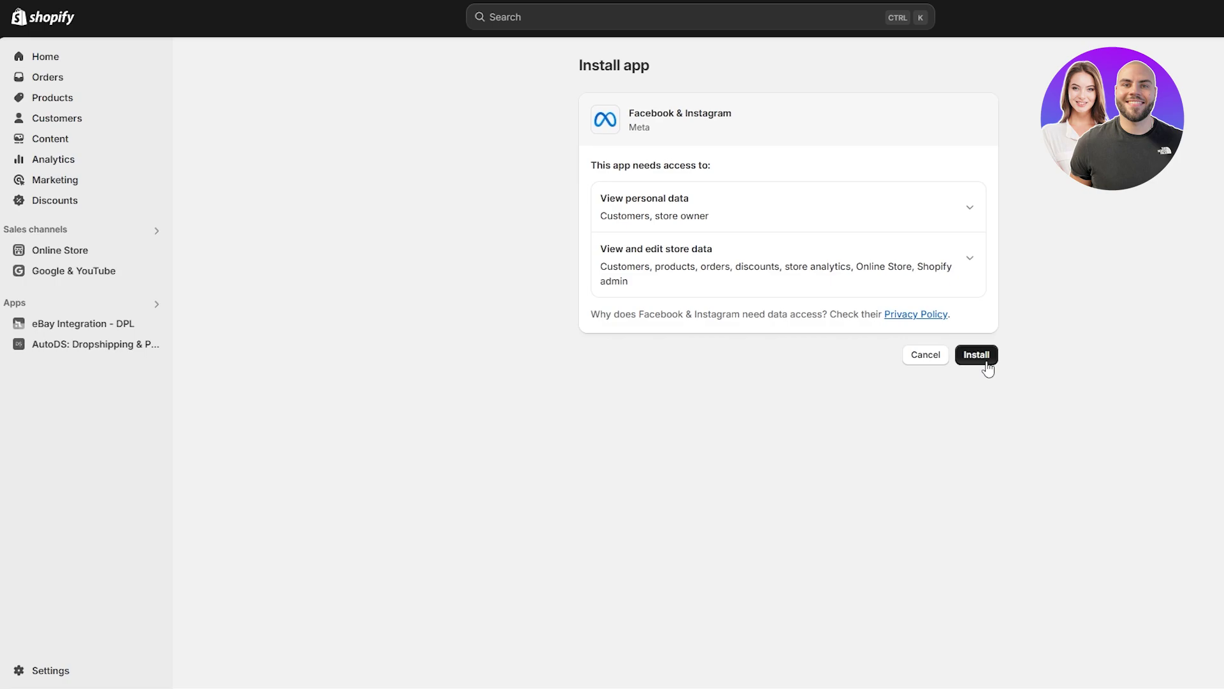
left_click(982, 359)
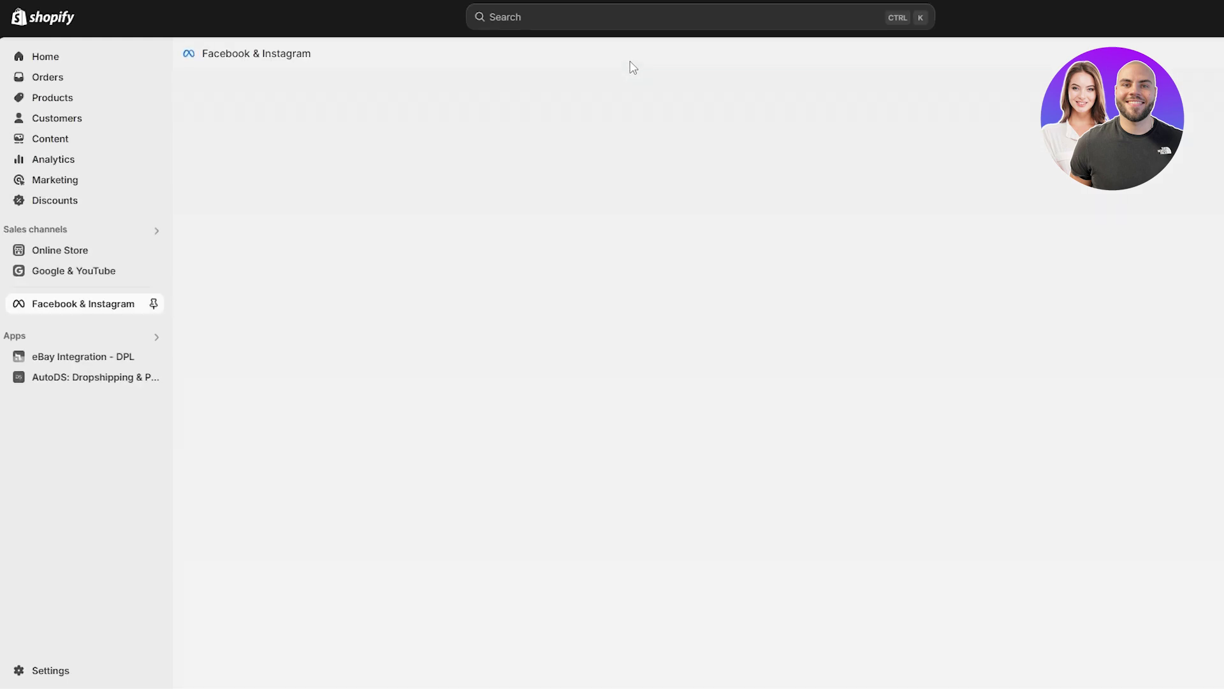
left_click(153, 305)
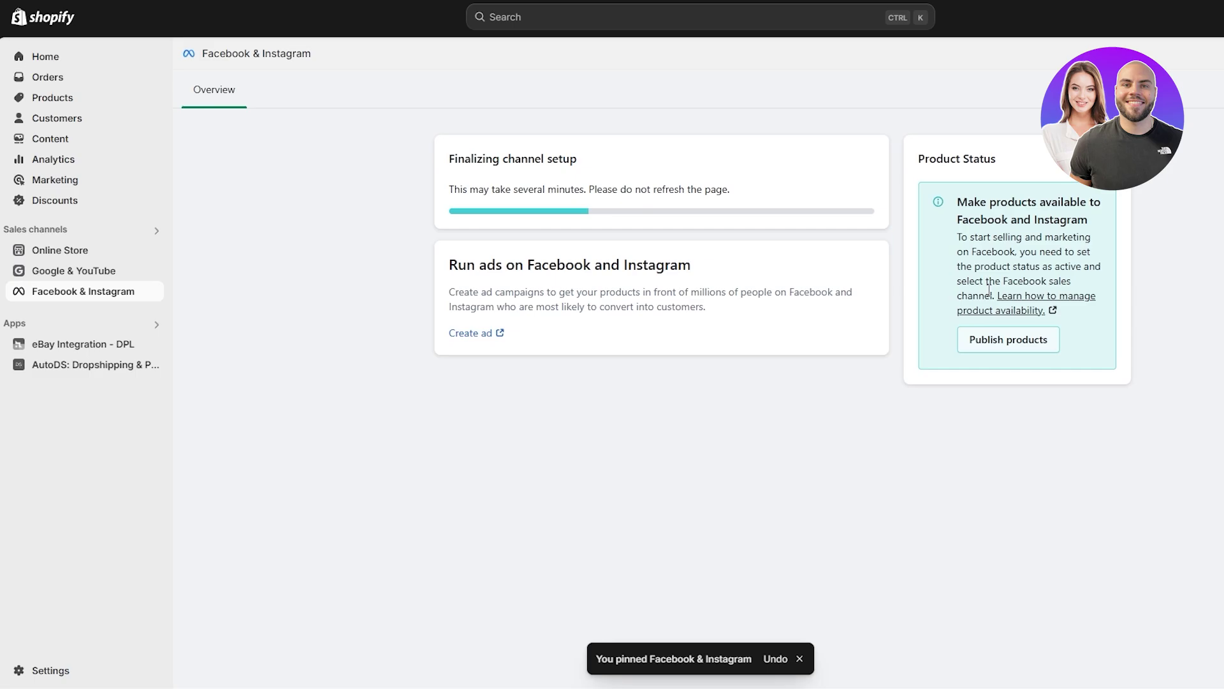
- Publish the three active products to the Online Store, Point of Sale, Google & YouTube, and Facebook & Instagram sales channels
left_click(1053, 345)
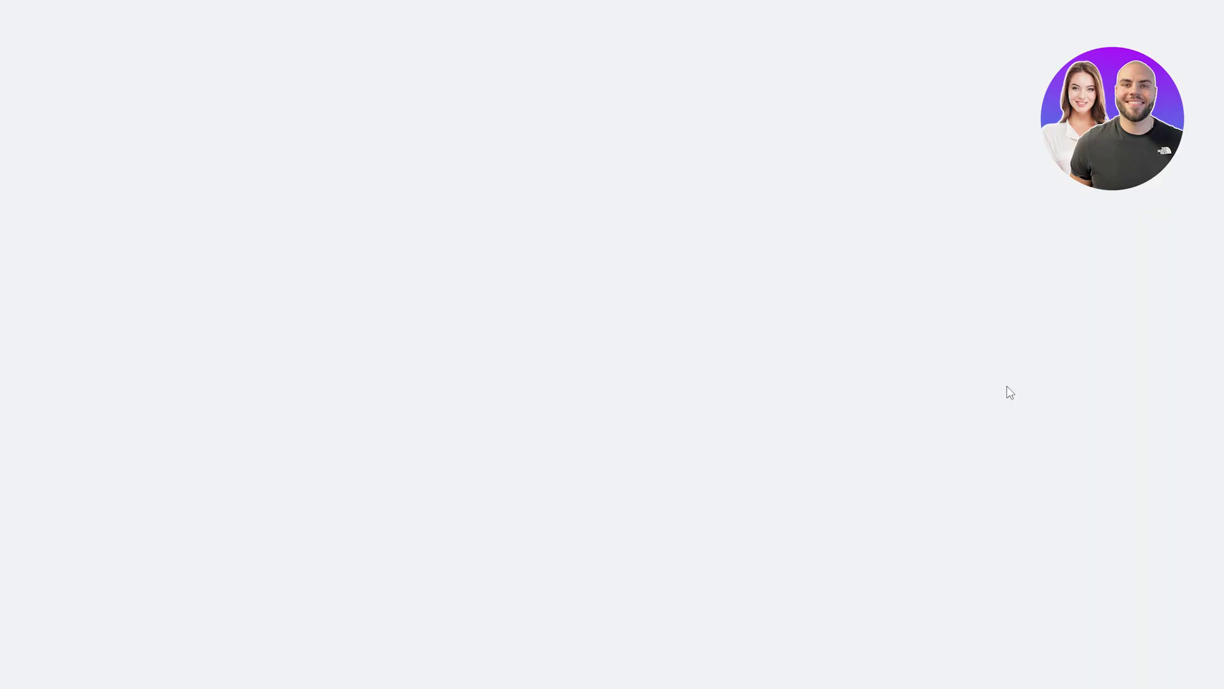
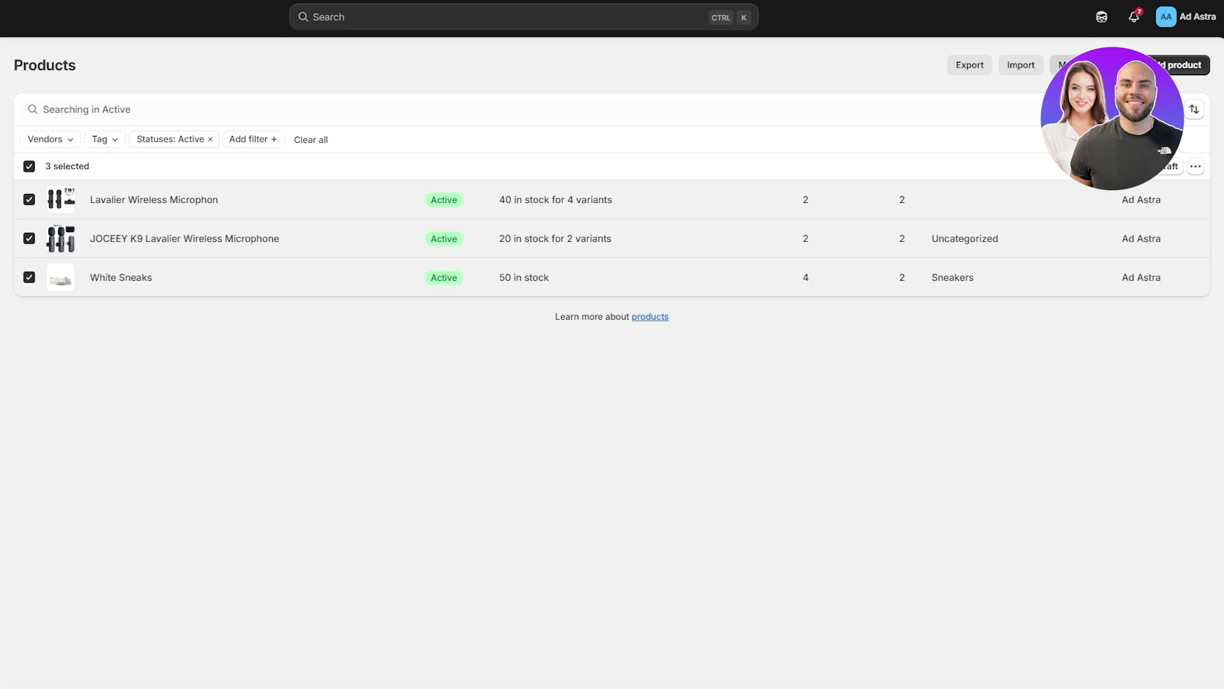
left_click(1064, 64)
left_click(1196, 167)
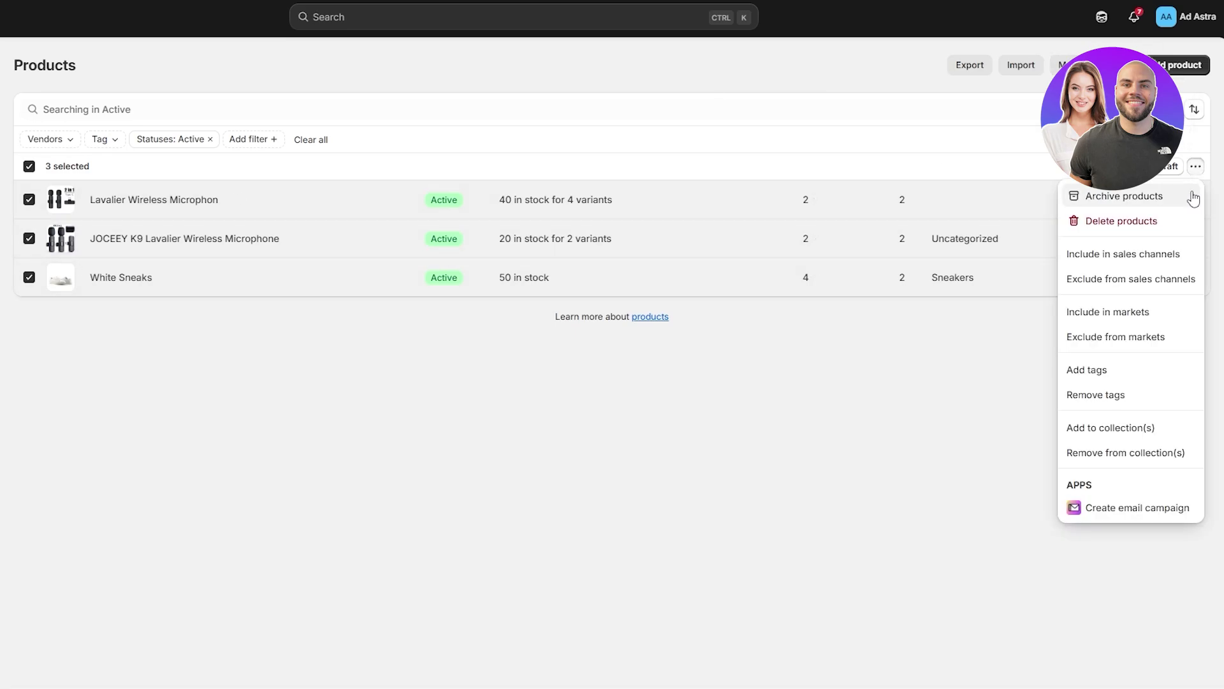
left_click(1138, 253)
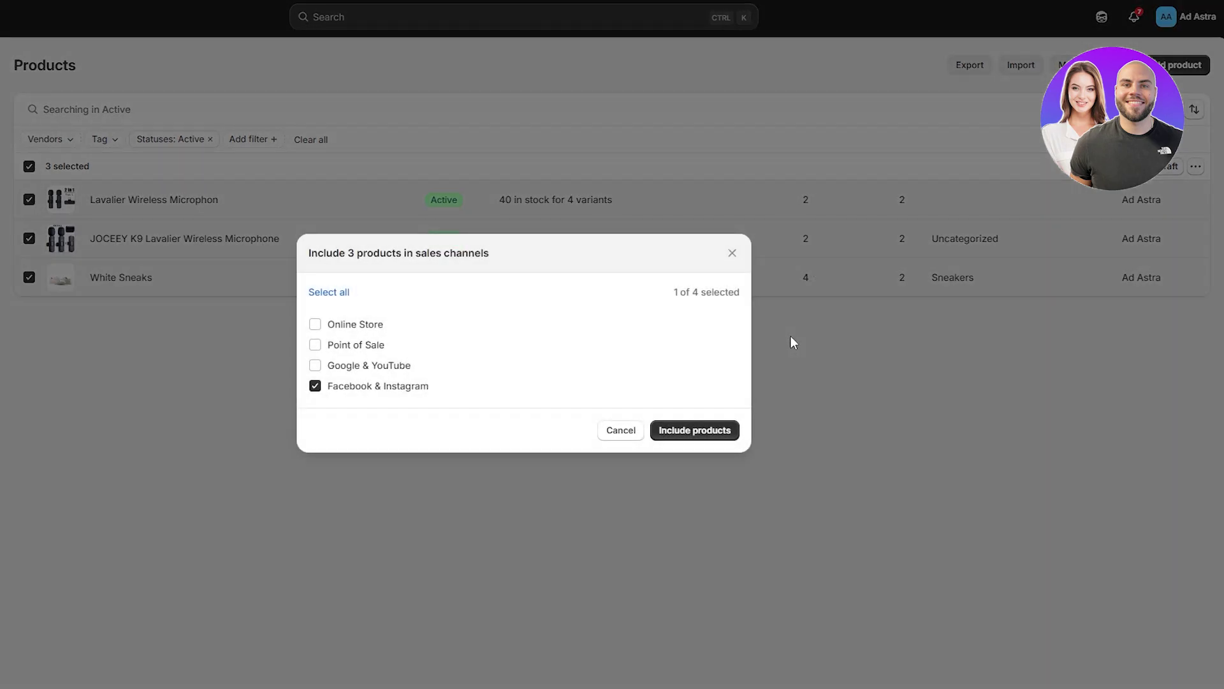
left_click(341, 365)
left_click(350, 344)
left_click(348, 324)
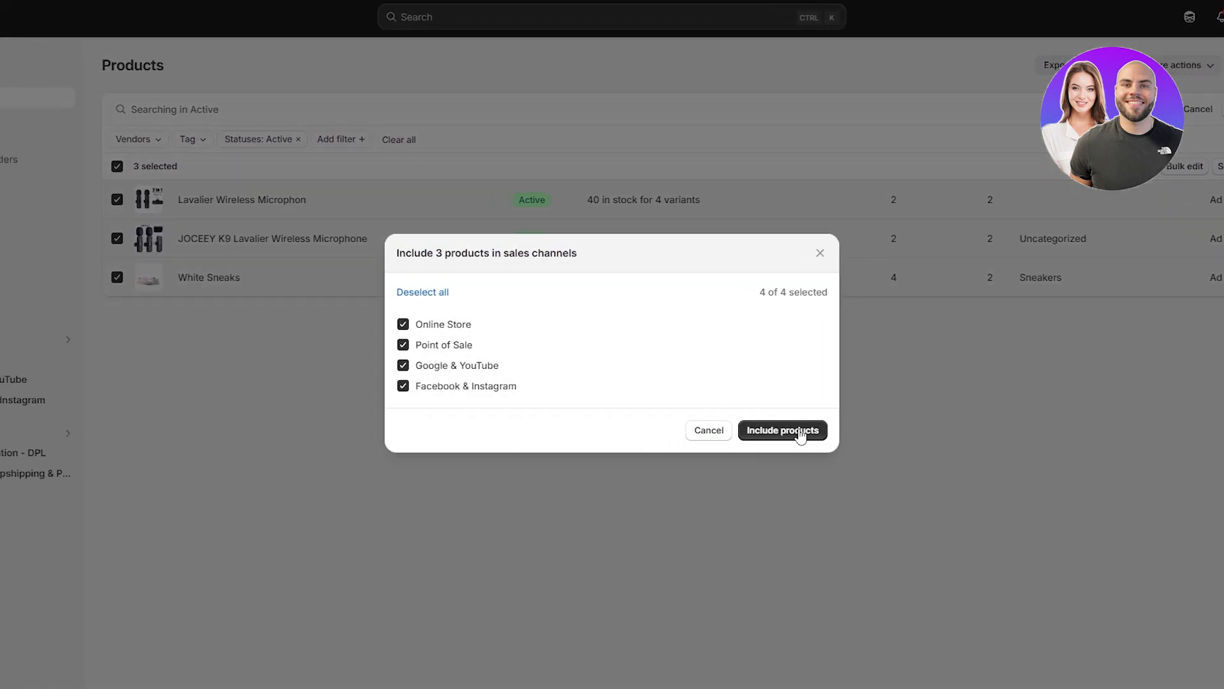
left_click(801, 432)
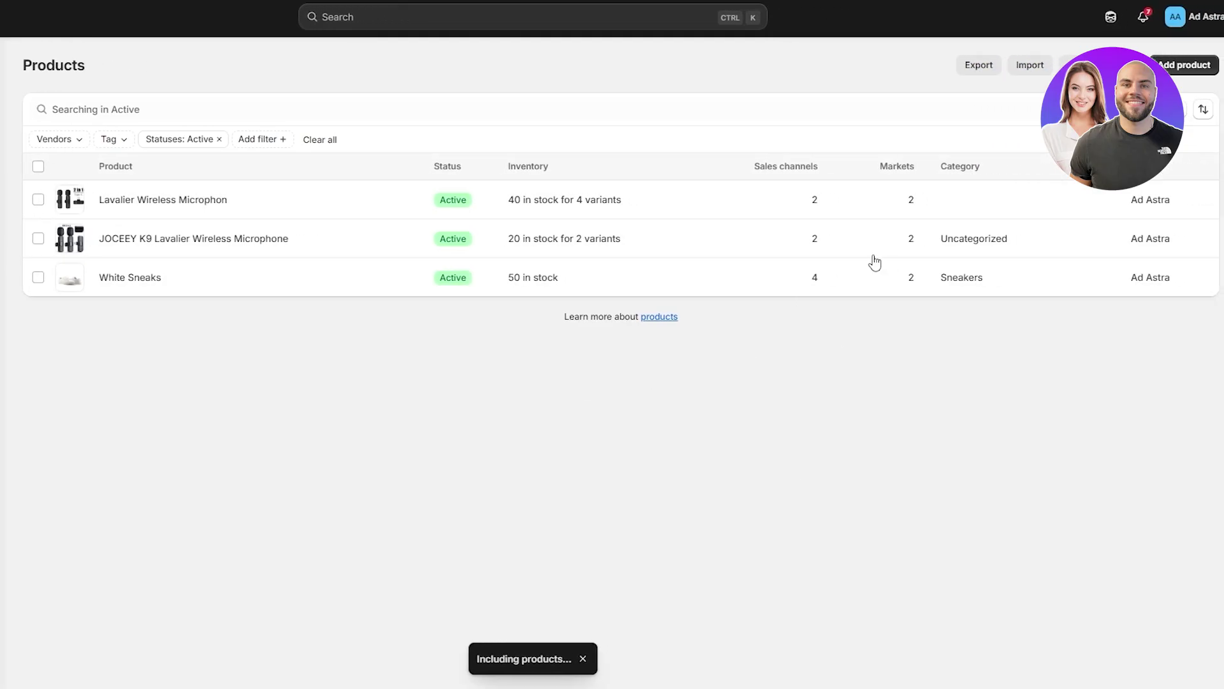
left_click(818, 203)
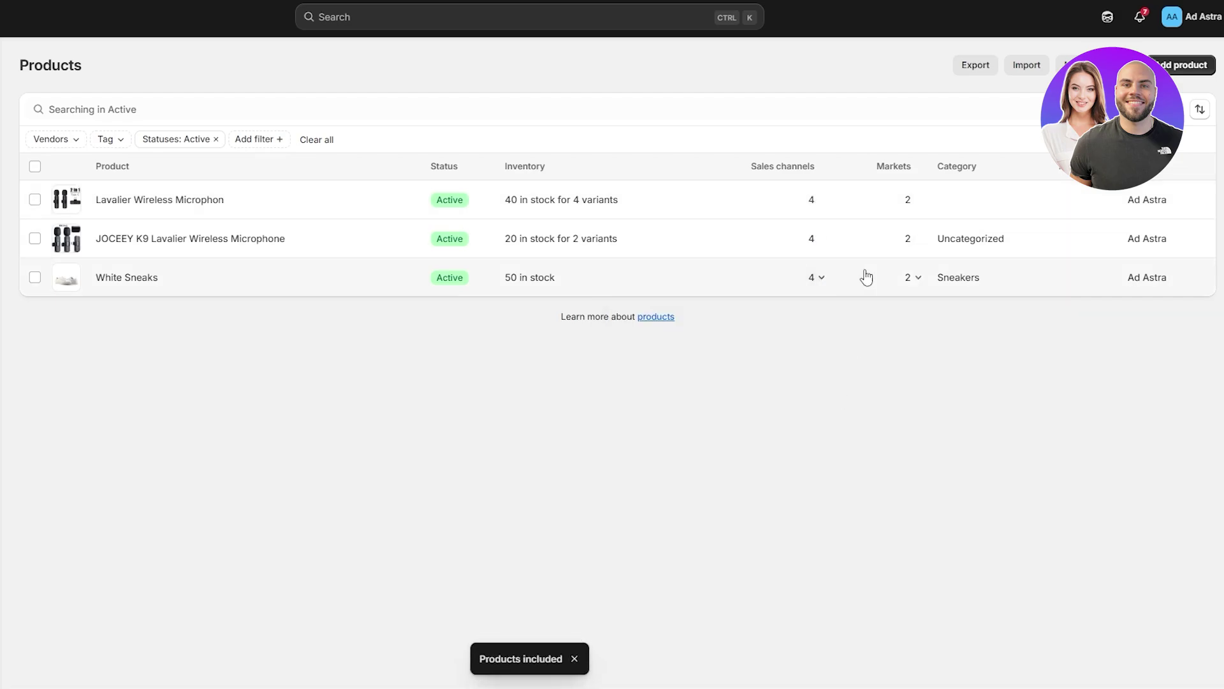
- Return to the Facebook & Instagram channel overview and open the connected Shopify Product Catalog in Meta Commerce Manager
key("alt+Left")
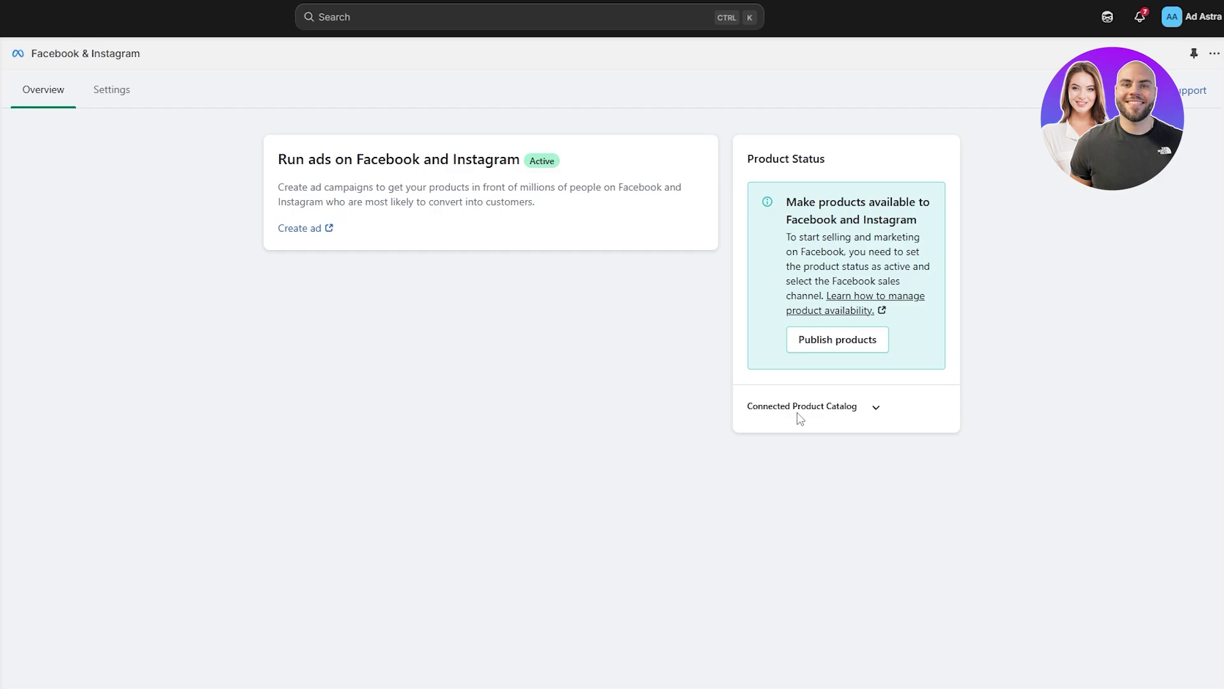
left_click(826, 408)
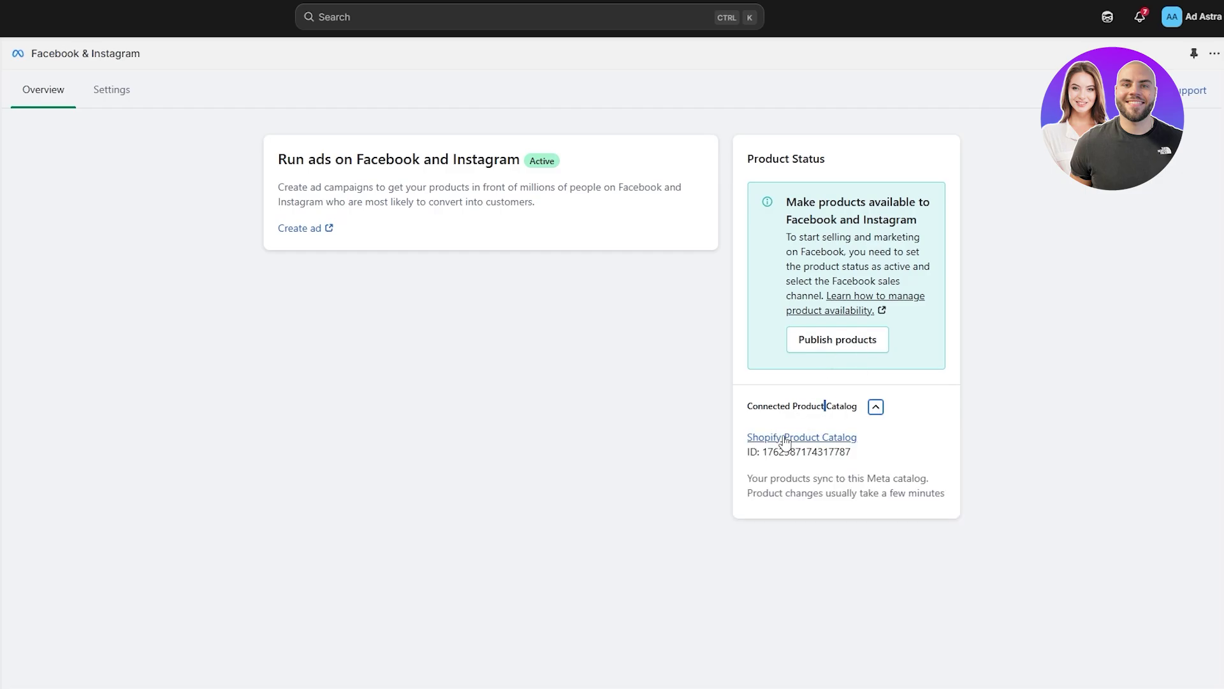
left_click(842, 345)
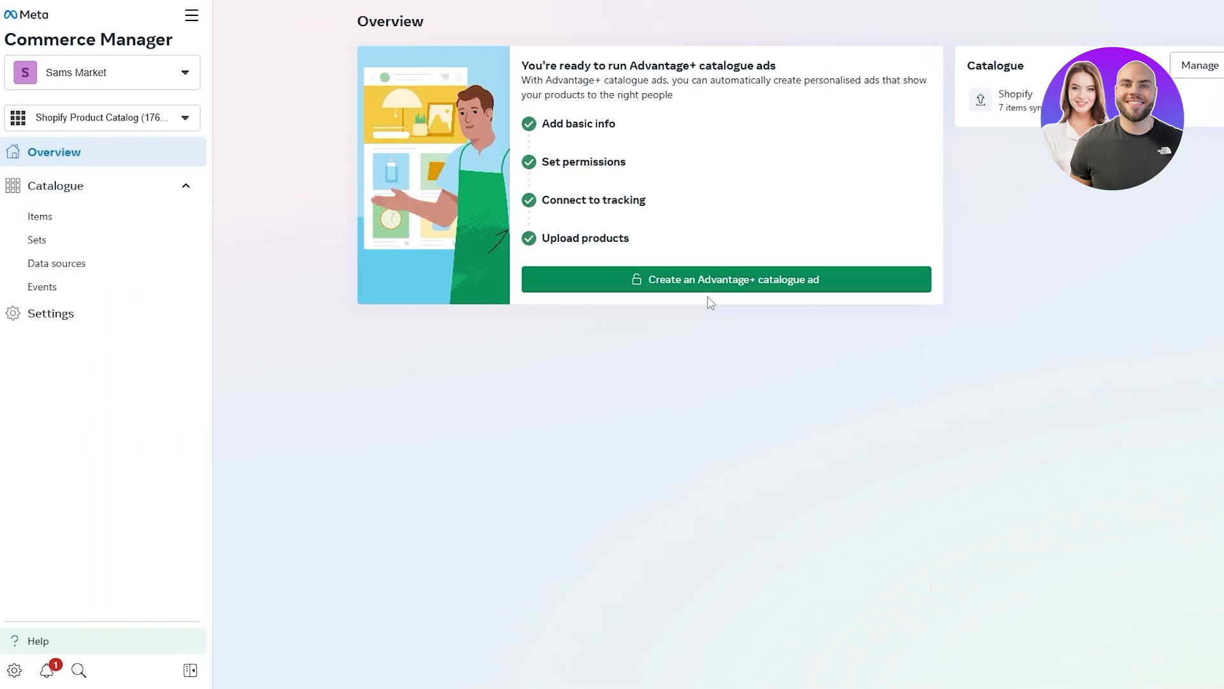
- Create an Advantage+ catalogue ad from the Shopify Product Catalog using the Sams Market ad account
left_click(701, 291)
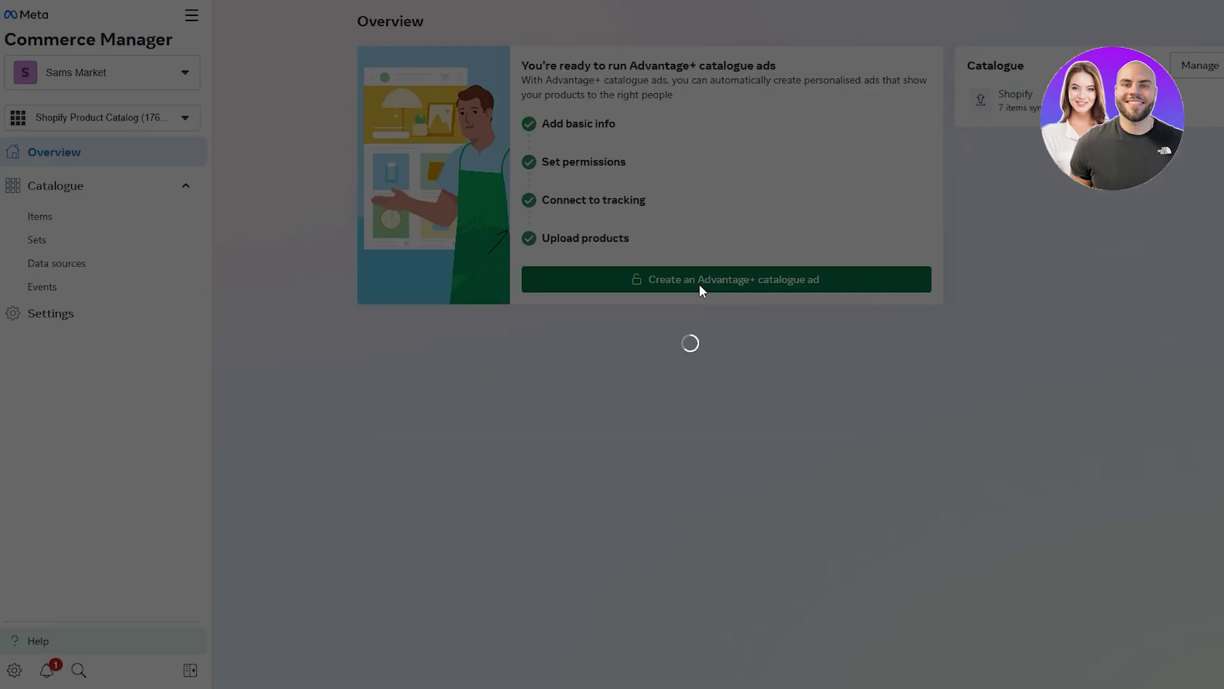
left_click(559, 252)
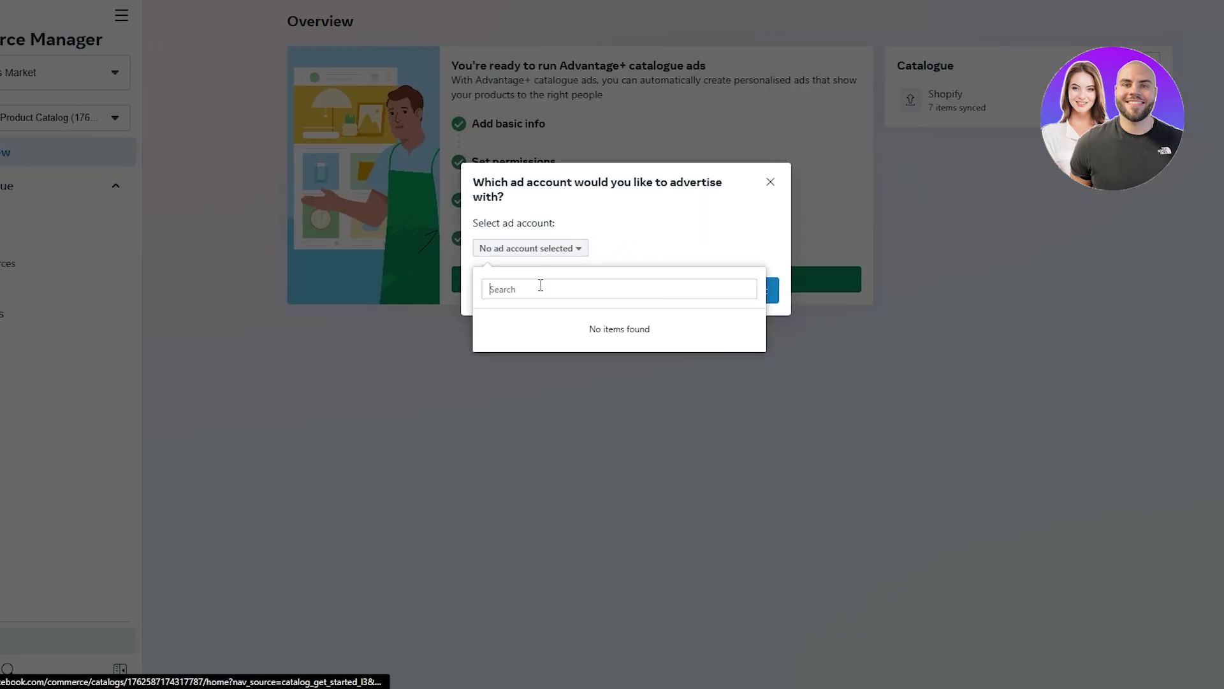
left_click(600, 249)
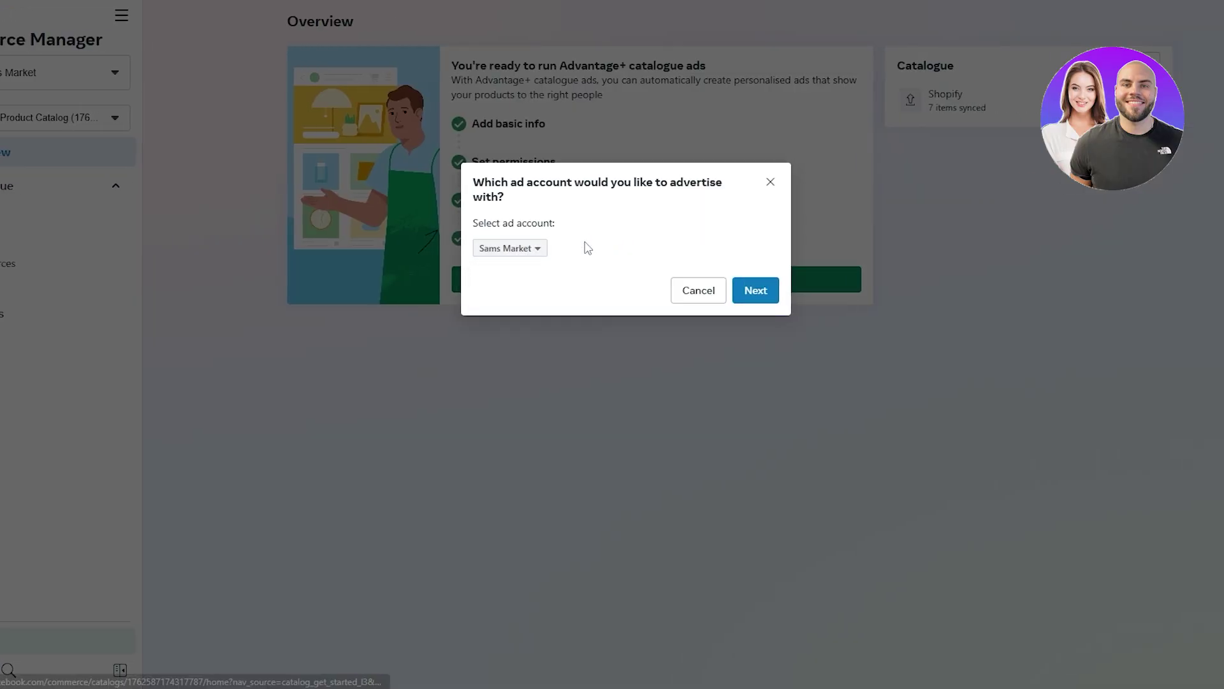
left_click(533, 249)
left_click(643, 342)
left_click(755, 291)
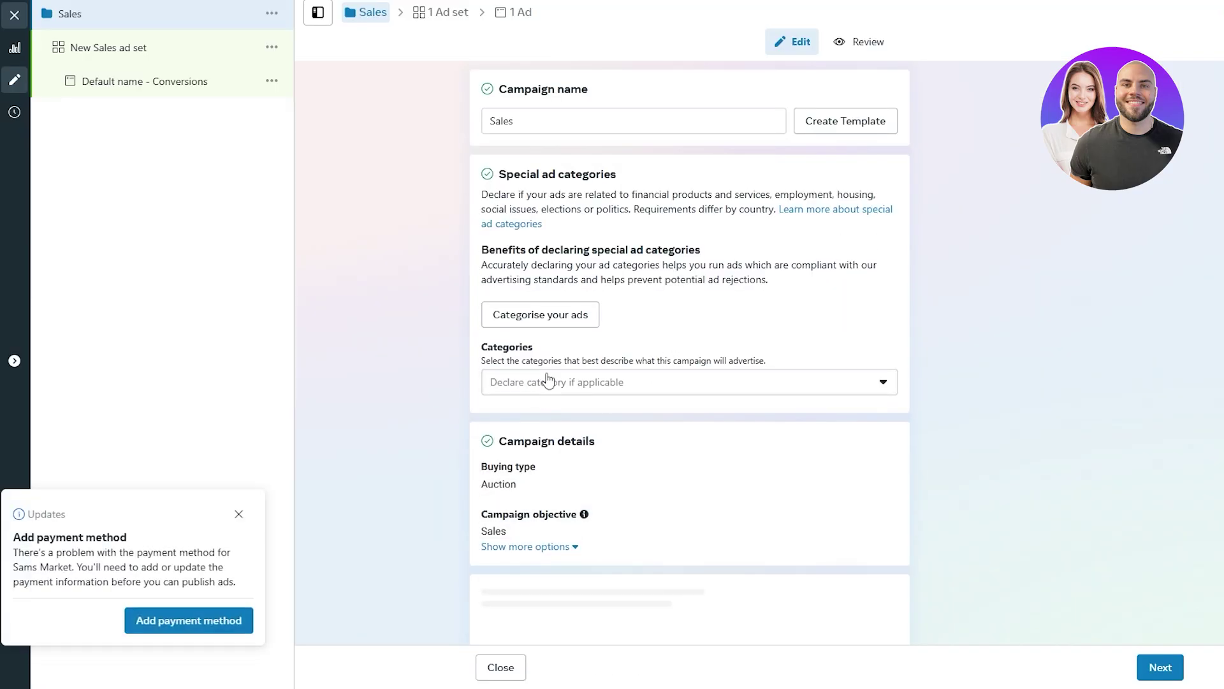
- Check the catalogue choices under Advantage+ catalogue ads in the new Sales campaign, keeping Shopify Product Catalog, and return to the AD Astra campaign
scroll(607, 408, "down", 5)
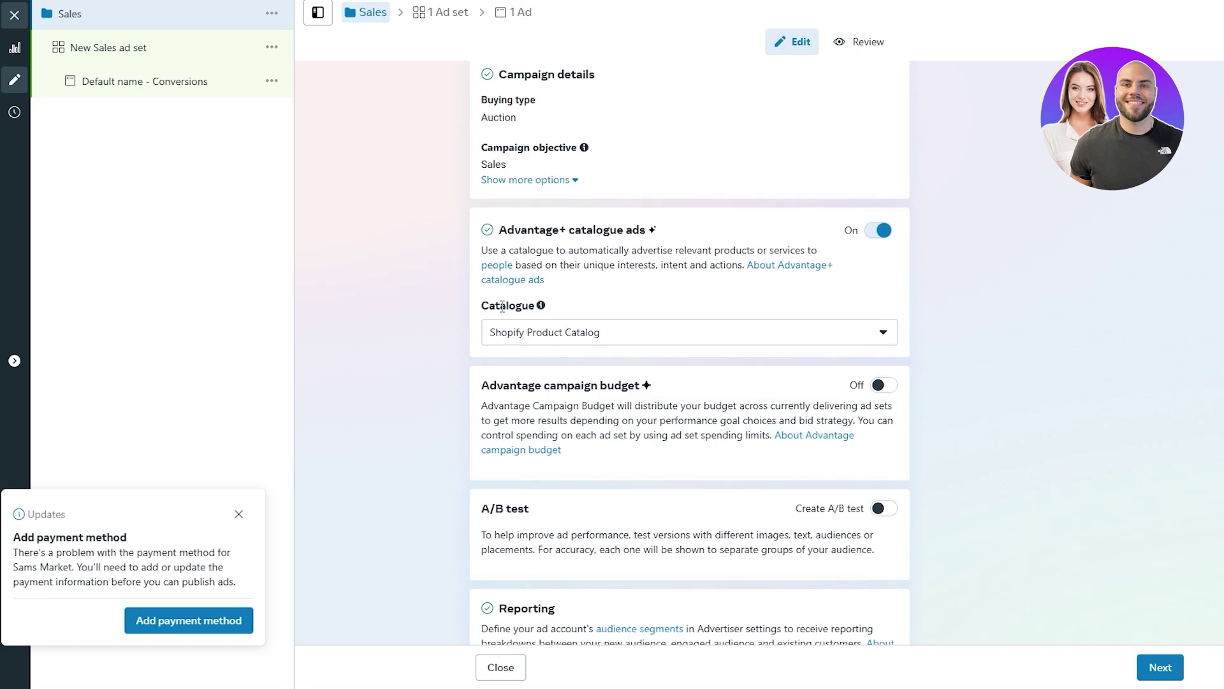
left_click_drag(508, 234, 641, 233)
left_click(554, 343)
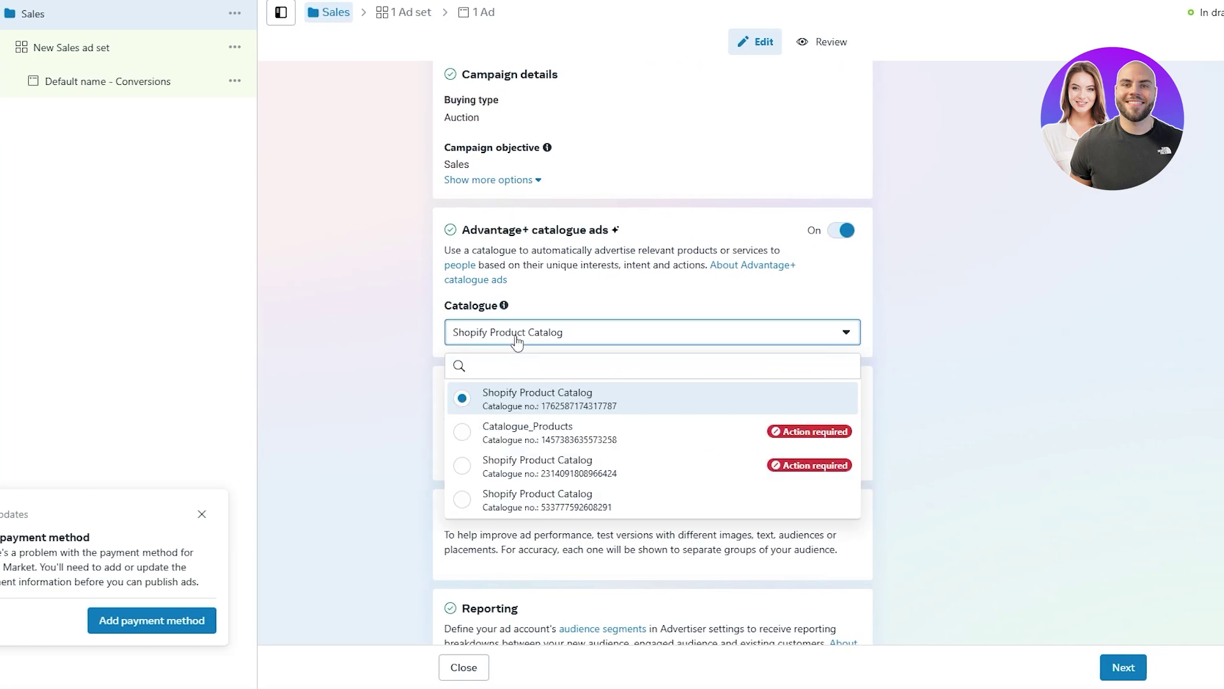
left_click(533, 344)
left_click(621, 344)
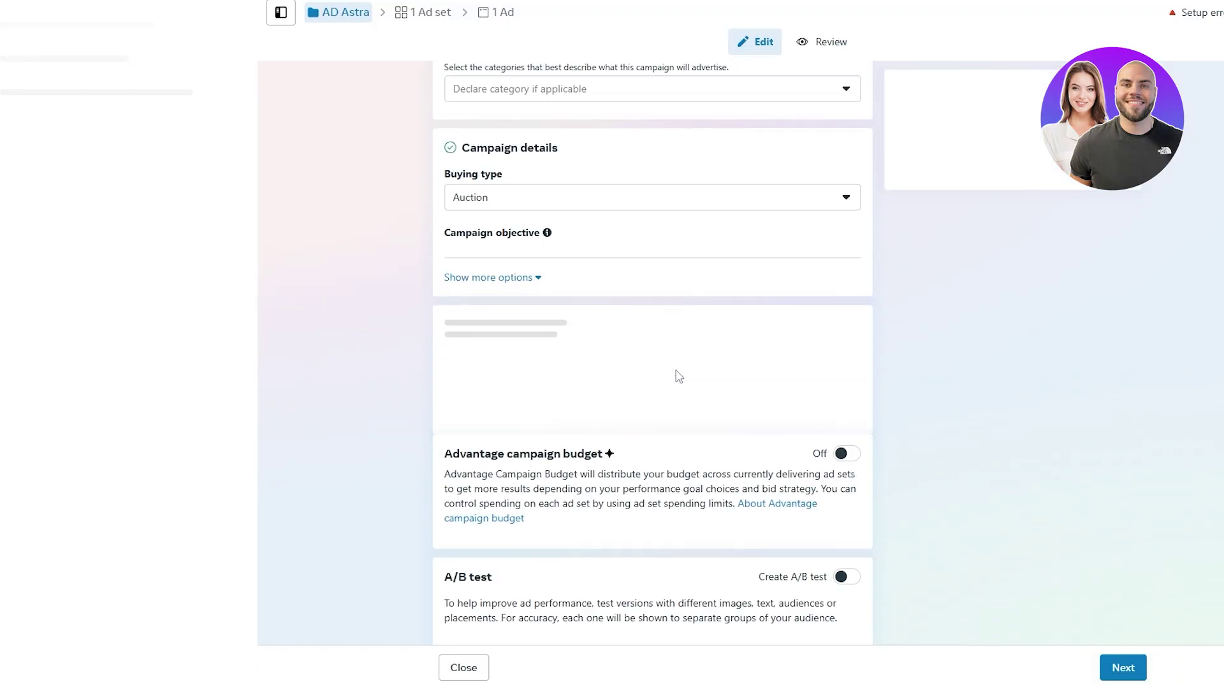
scroll(576, 264, "up", 1)
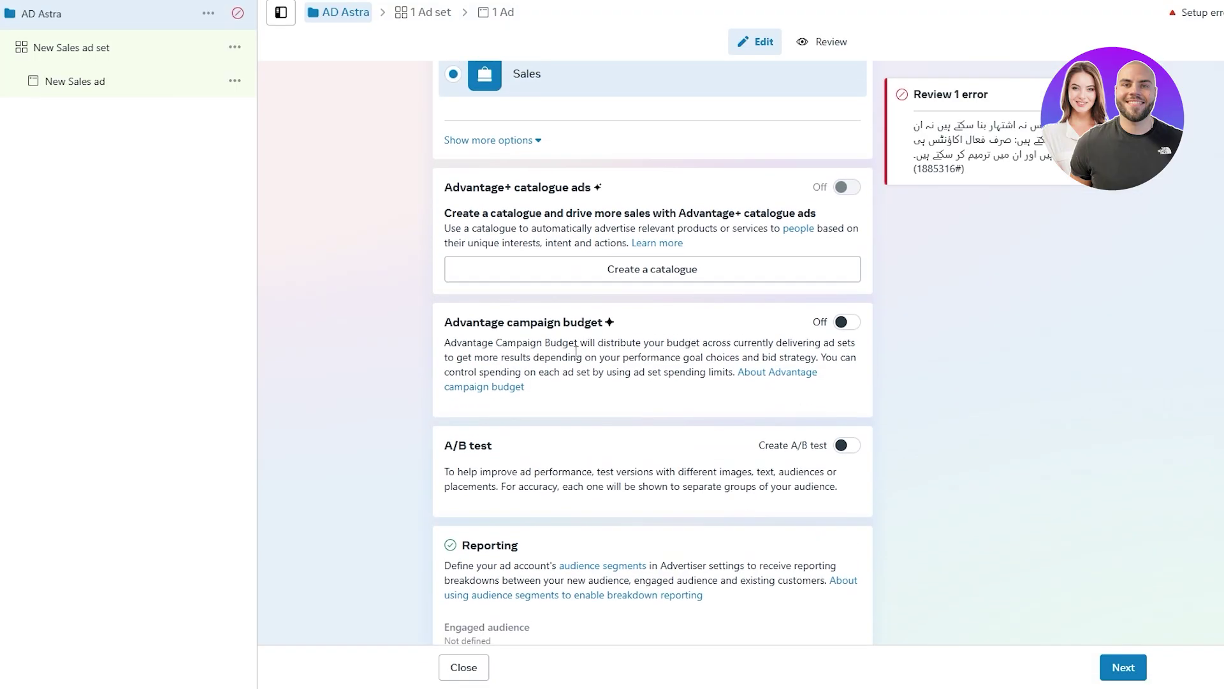
- Return to the Sales catalogue campaign and review its name, details and catalogue choices, keeping Shopify Product Catalog
left_click(821, 285)
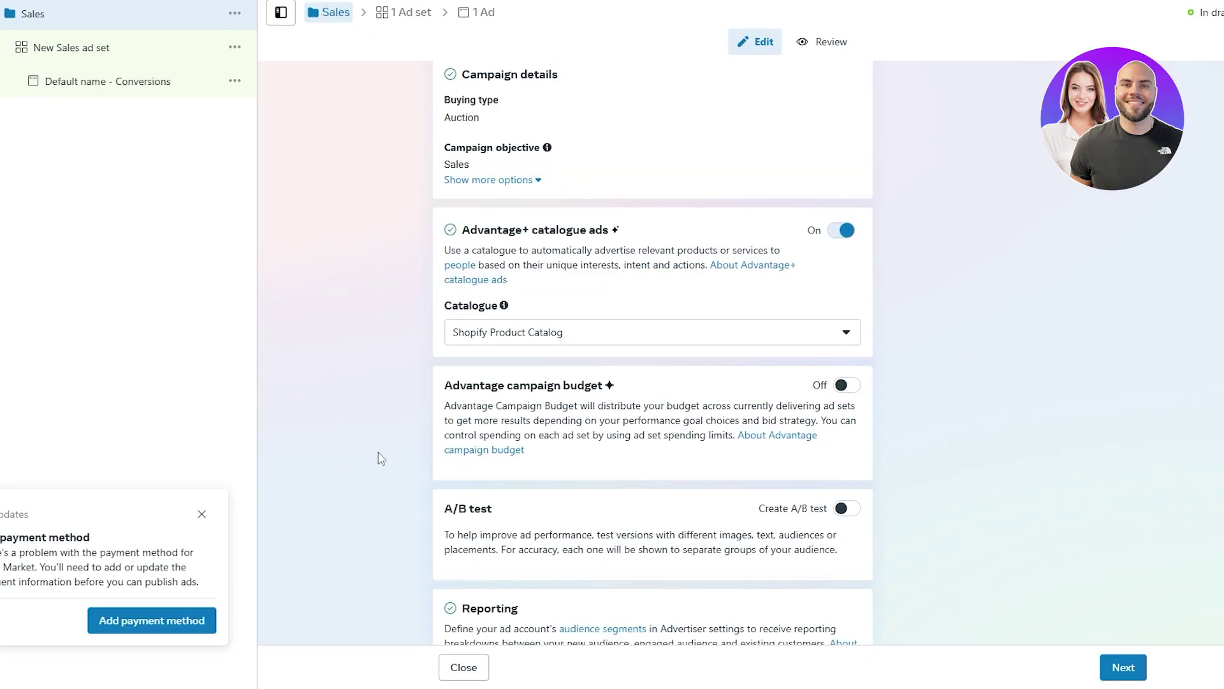
scroll(559, 348, "up", 5)
left_click(472, 121)
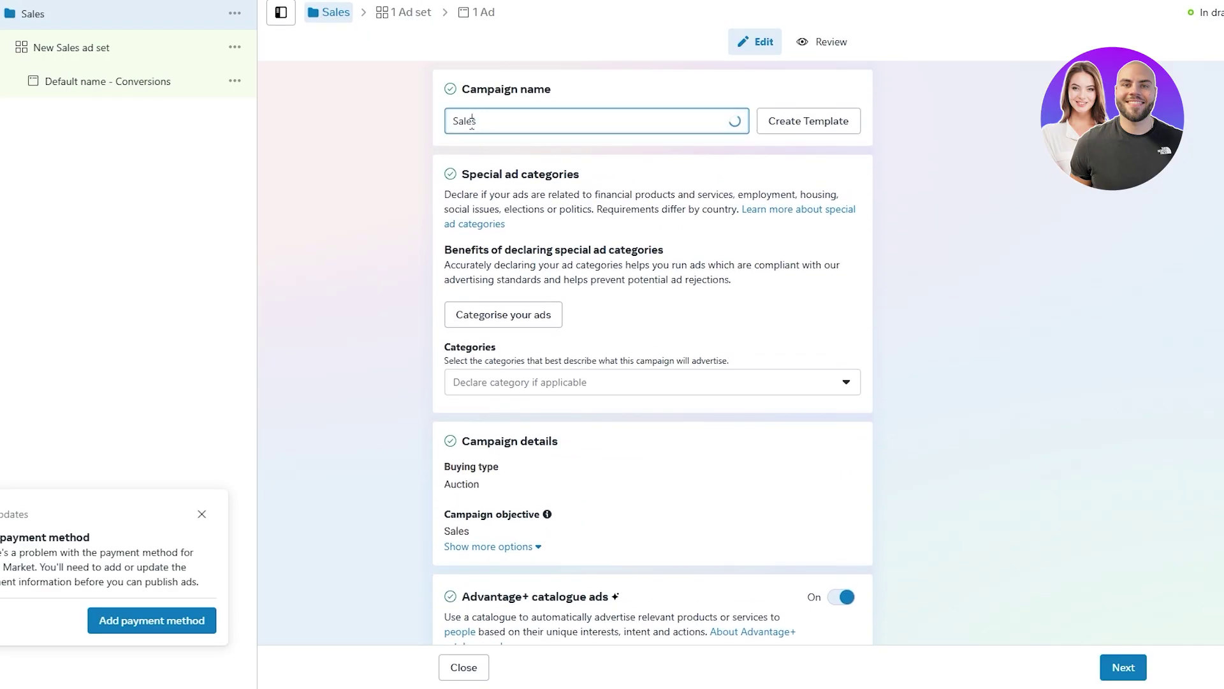
scroll(520, 411, "down", 2)
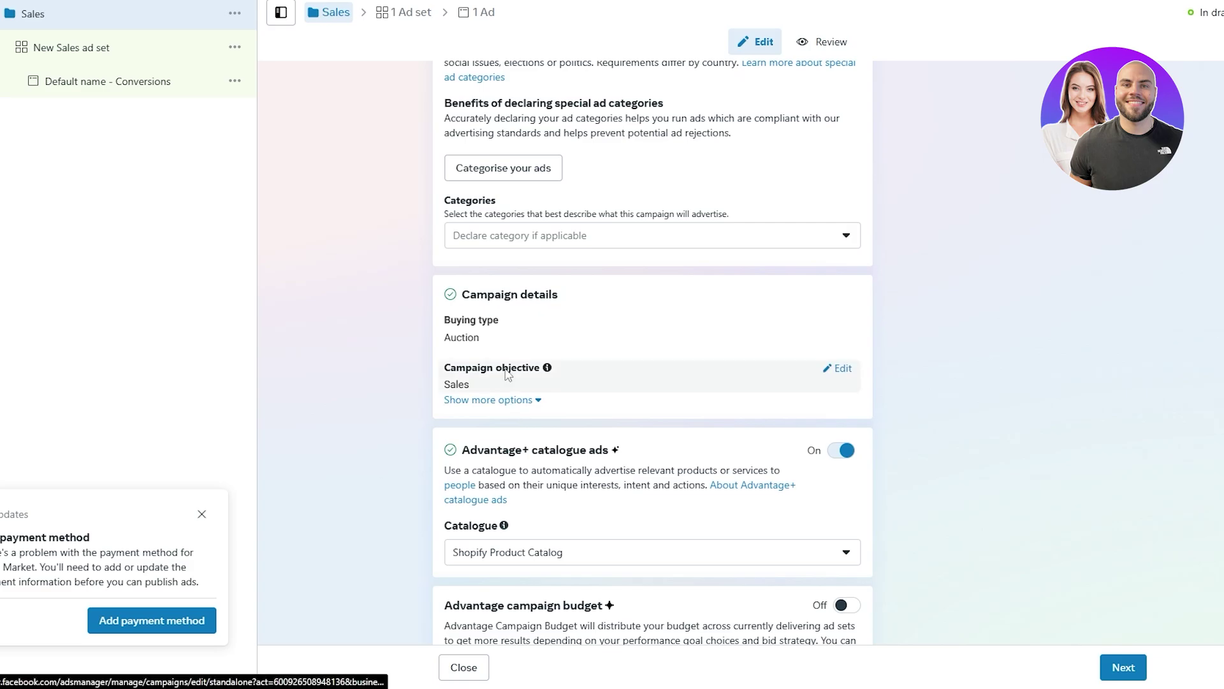
scroll(546, 593, "down", 3)
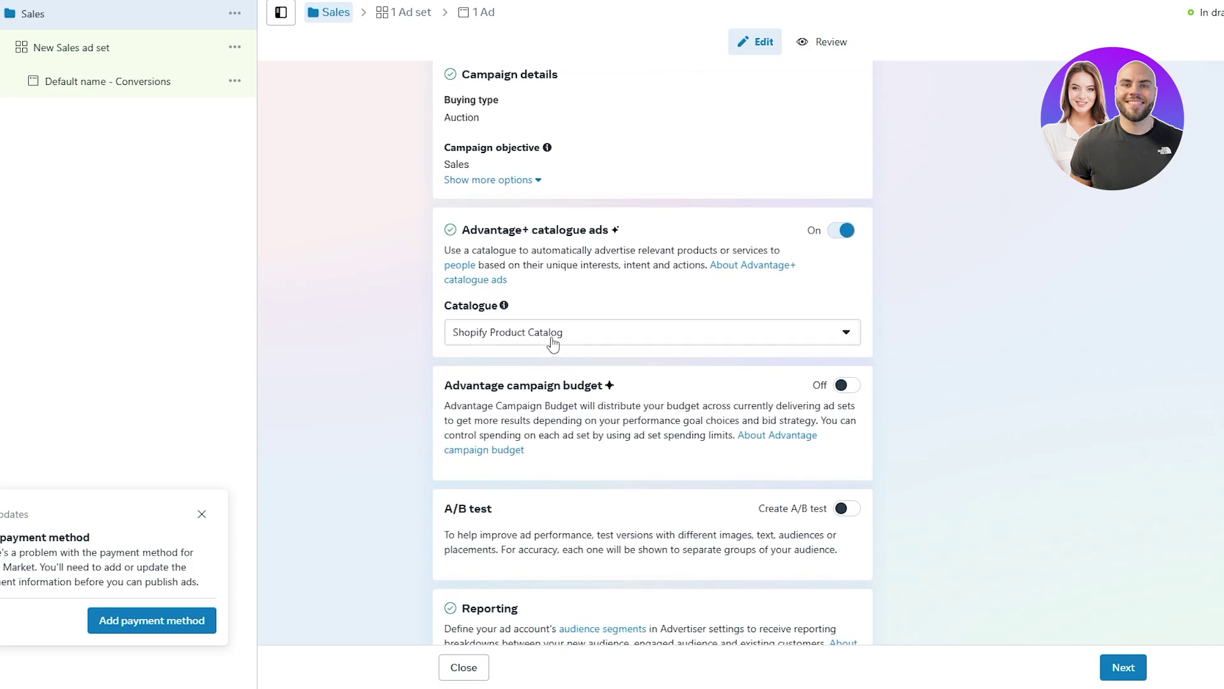
left_click(552, 344)
left_click(551, 408)
scroll(578, 406, "down", 2)
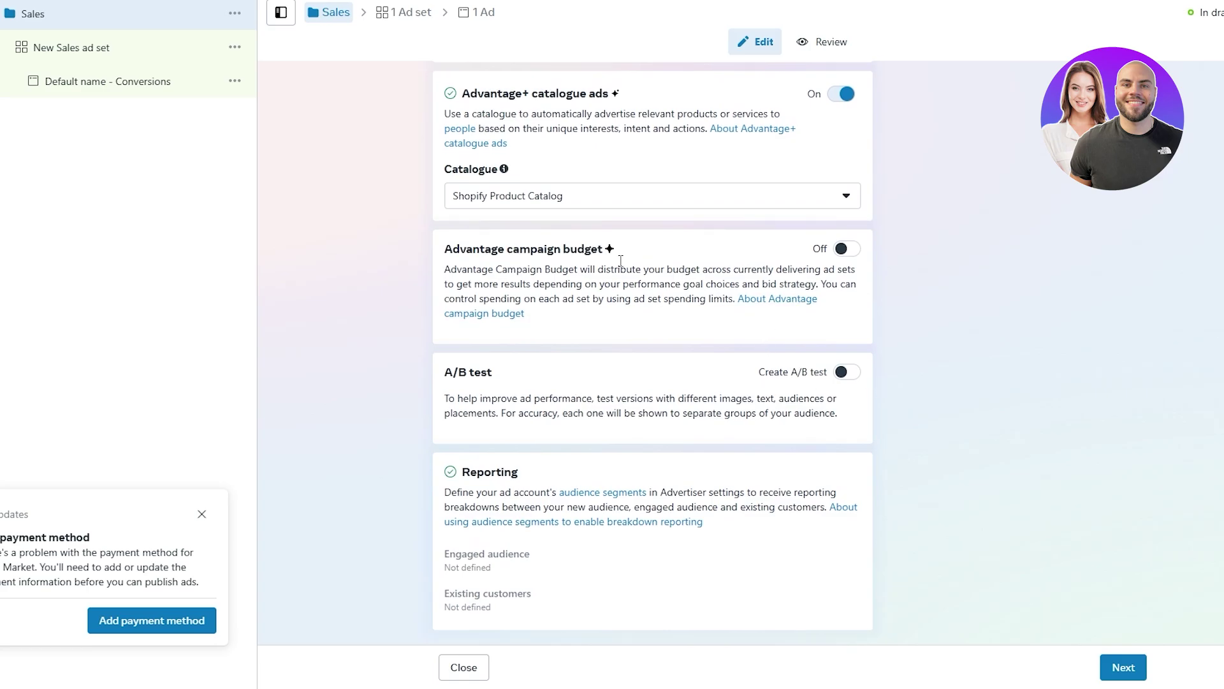
- Turn on the A/B test for the Sales campaign with Creative as the variable to test
left_click_drag(445, 372, 493, 372)
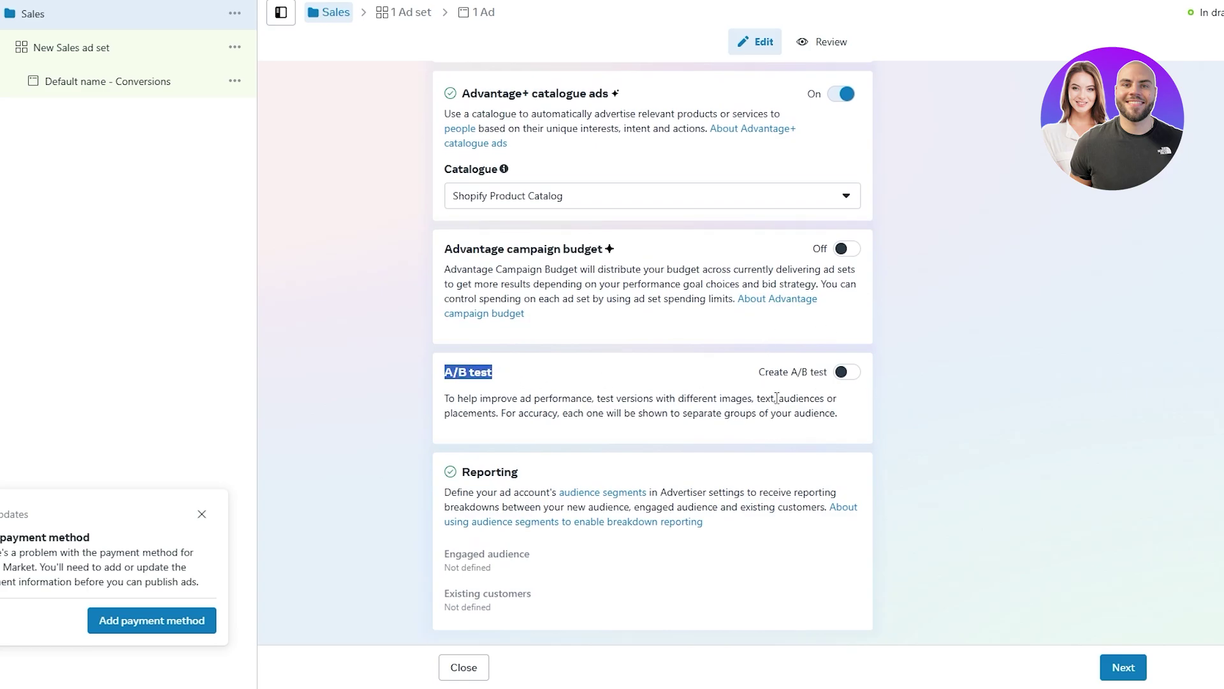
left_click(845, 374)
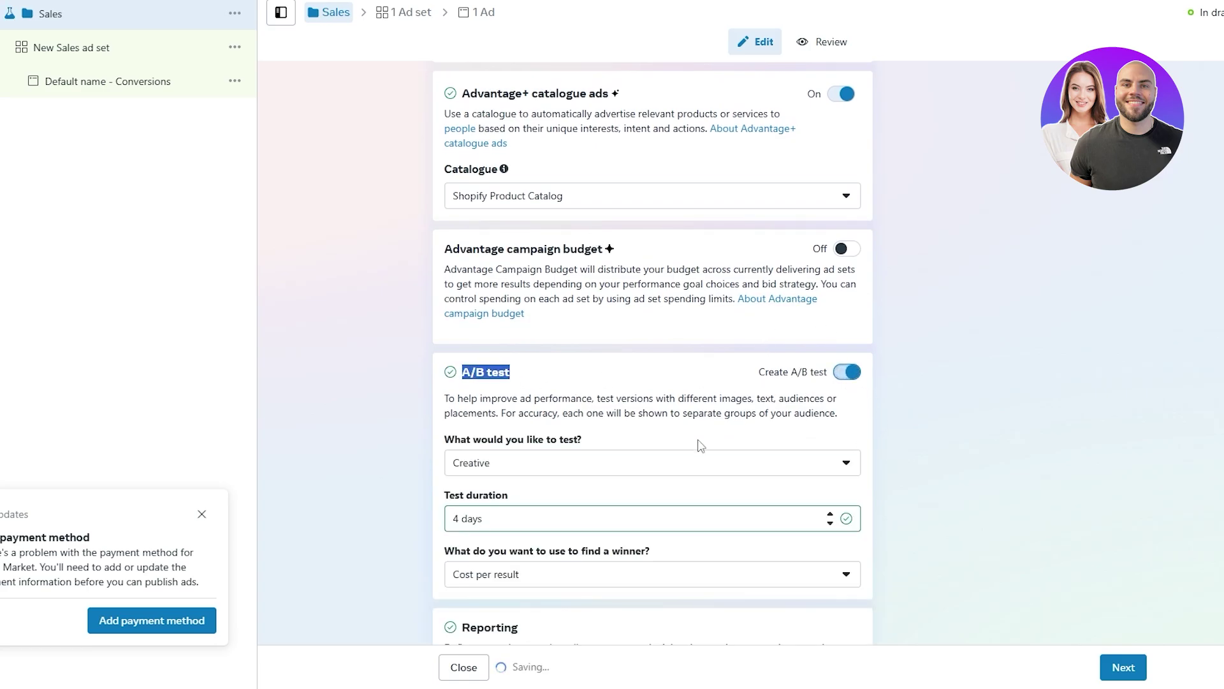
scroll(638, 389, "down", 3)
left_click_drag(453, 289, 590, 292)
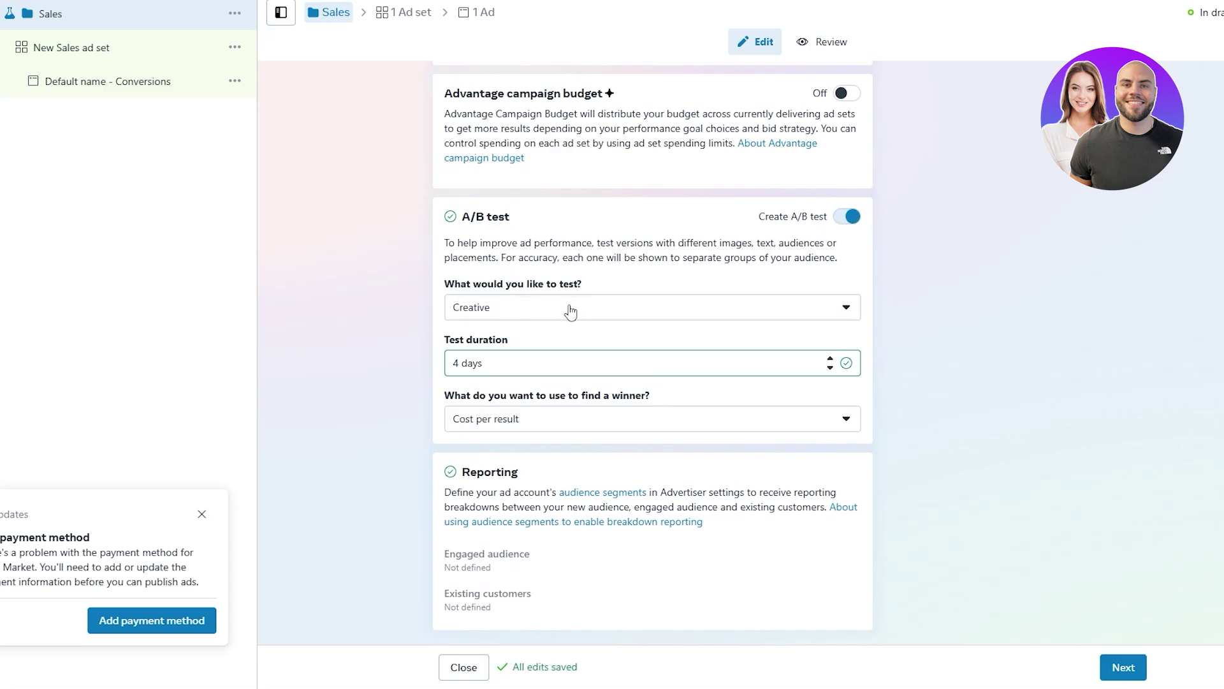
left_click(570, 308)
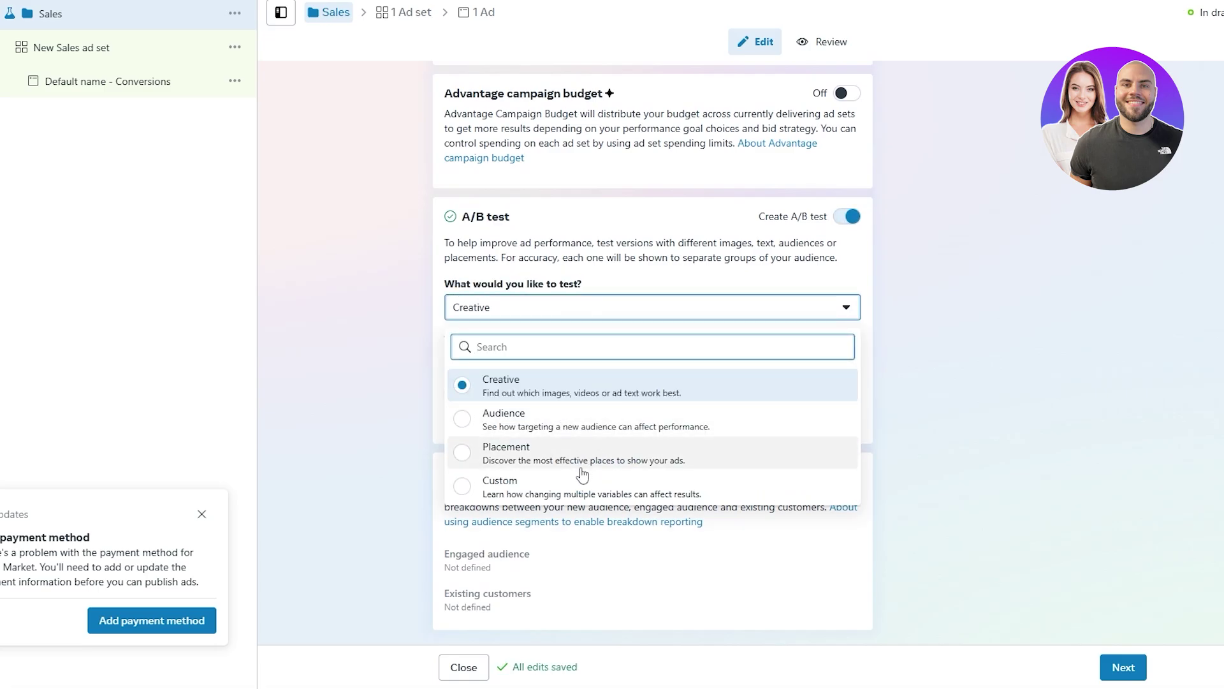
left_click(563, 387)
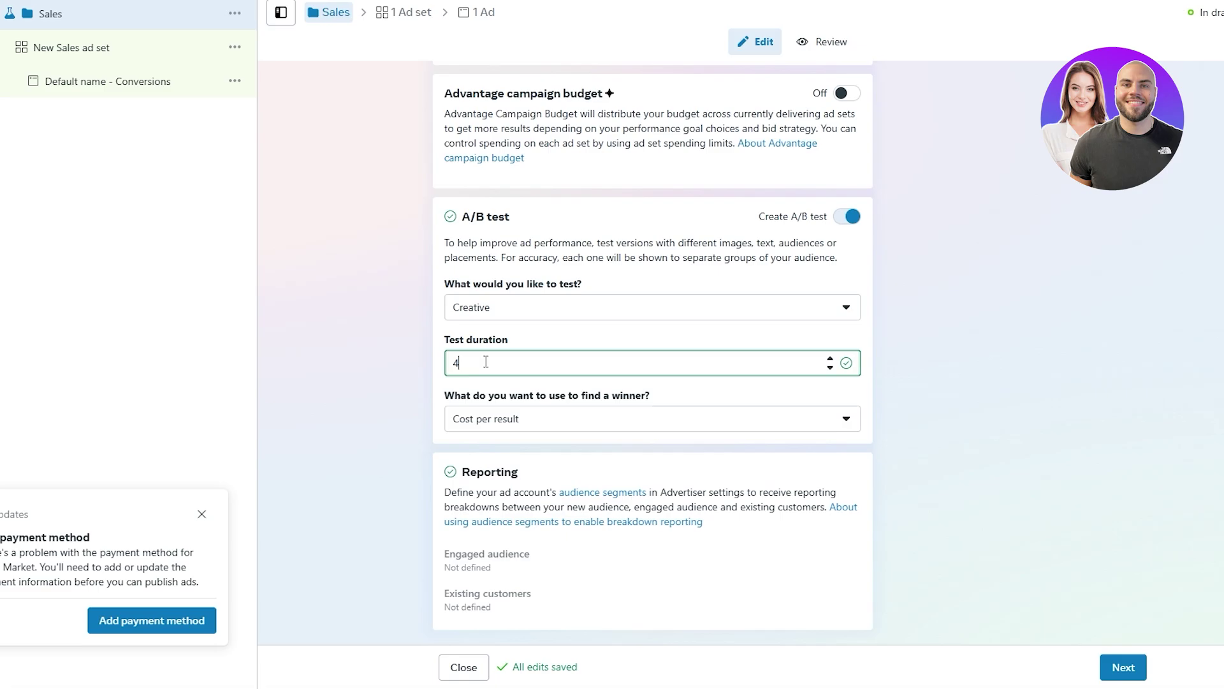
- Look through the metrics for finding the A/B test winner and choose Cost per result
left_click(523, 415)
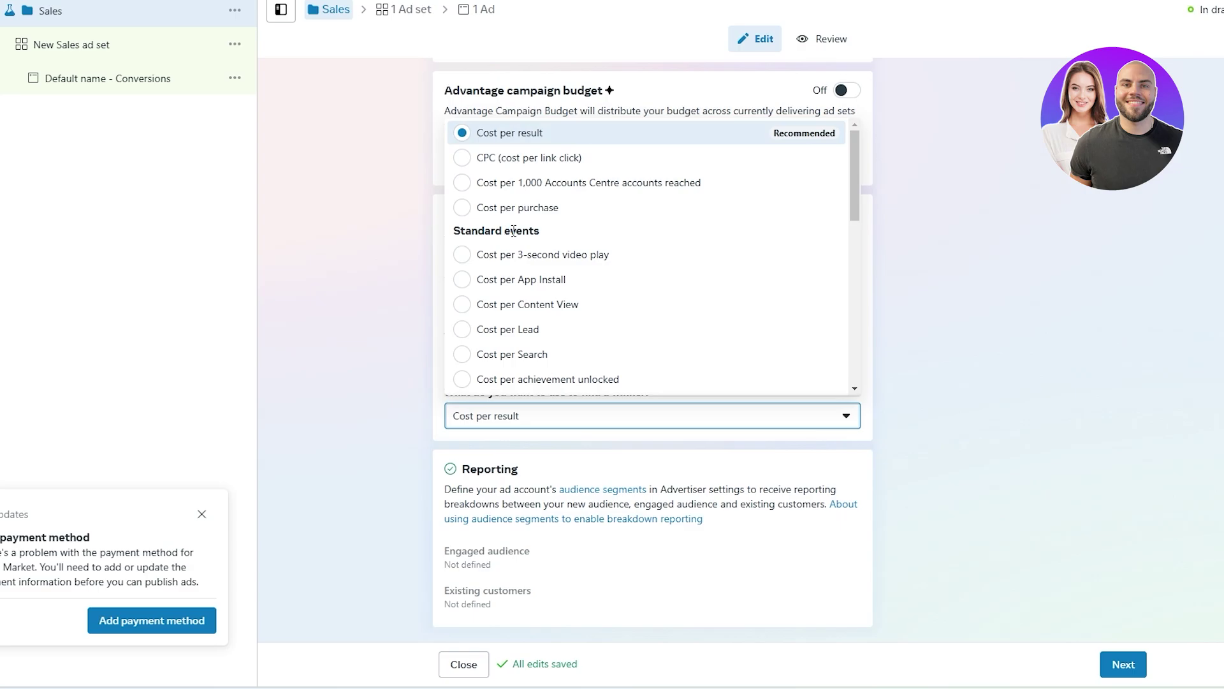
left_click_drag(514, 230, 529, 231)
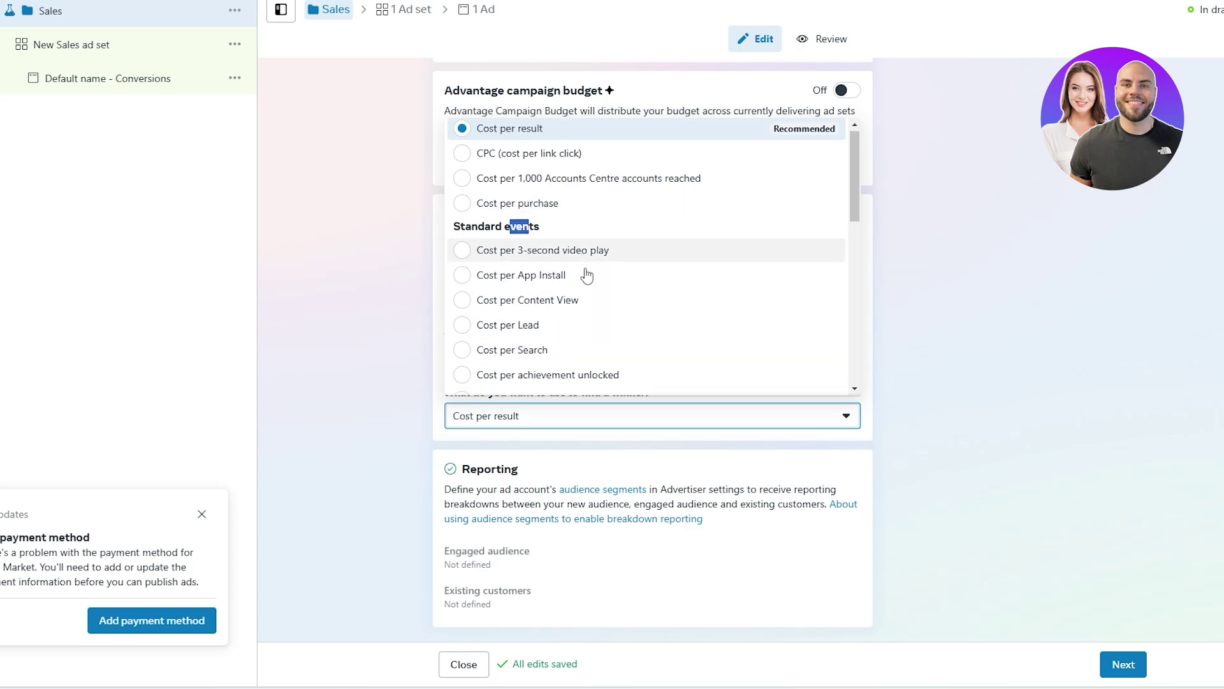
scroll(596, 306, "down", 6)
scroll(607, 344, "up", 6)
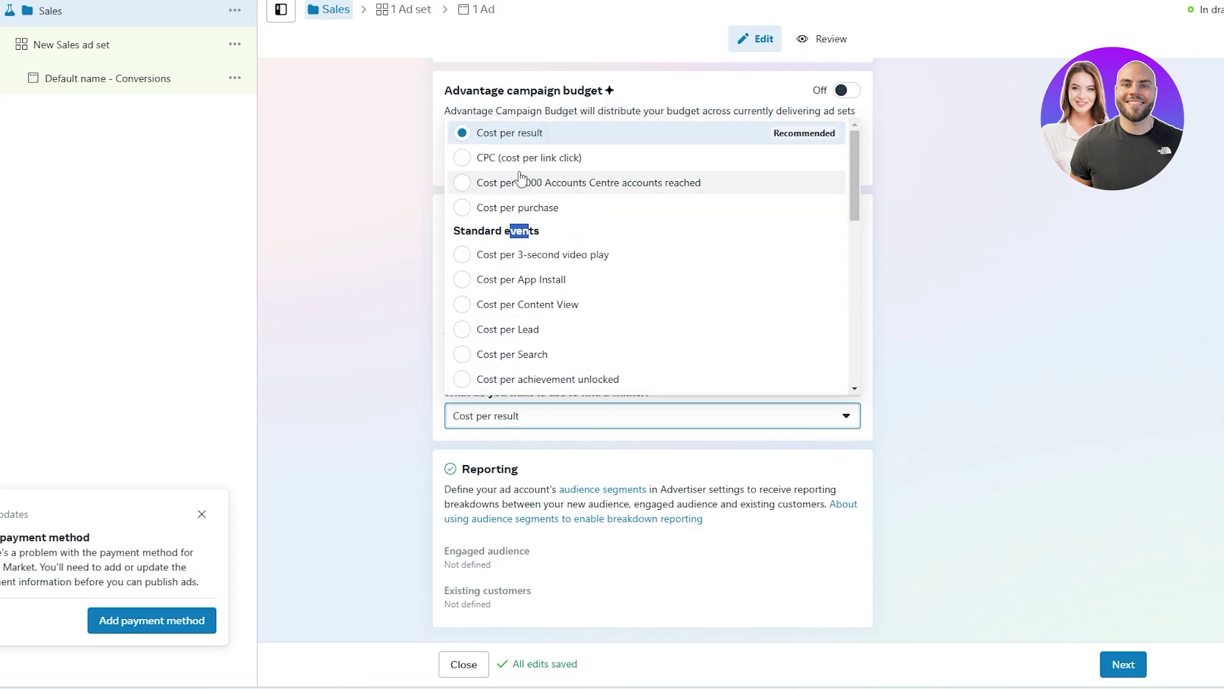
left_click(497, 130)
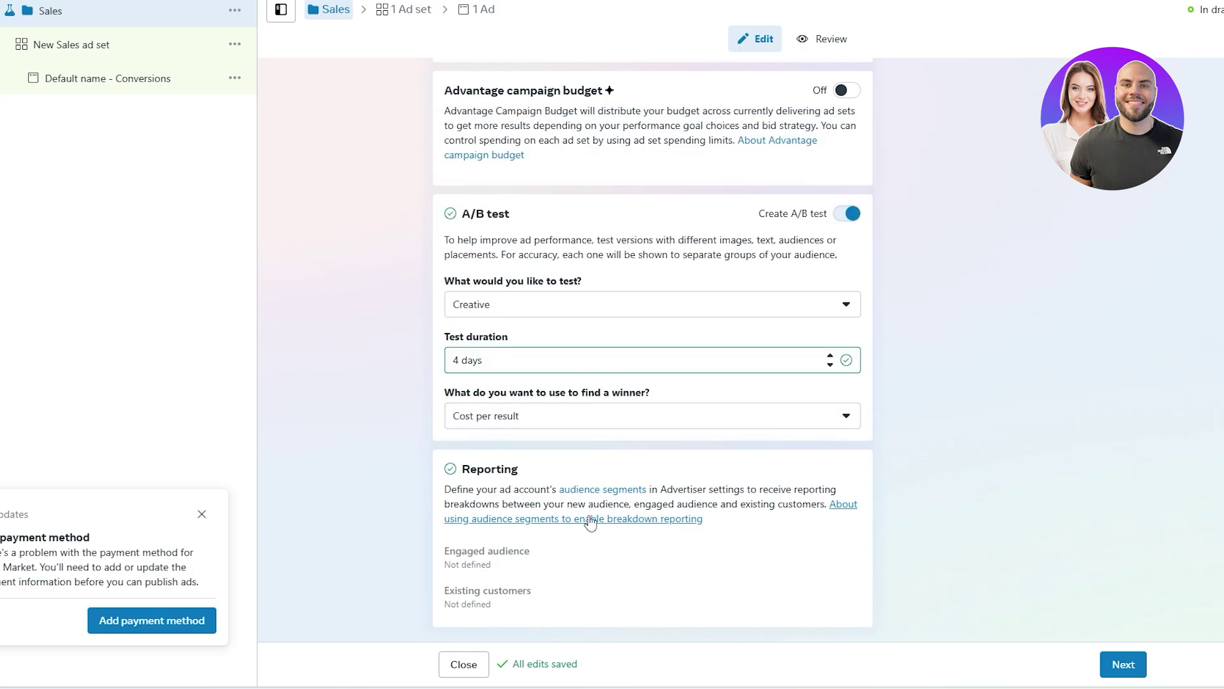
- Dismiss the payment method notice and continue to the settings of the New Sales ad set
scroll(746, 525, "up", 10)
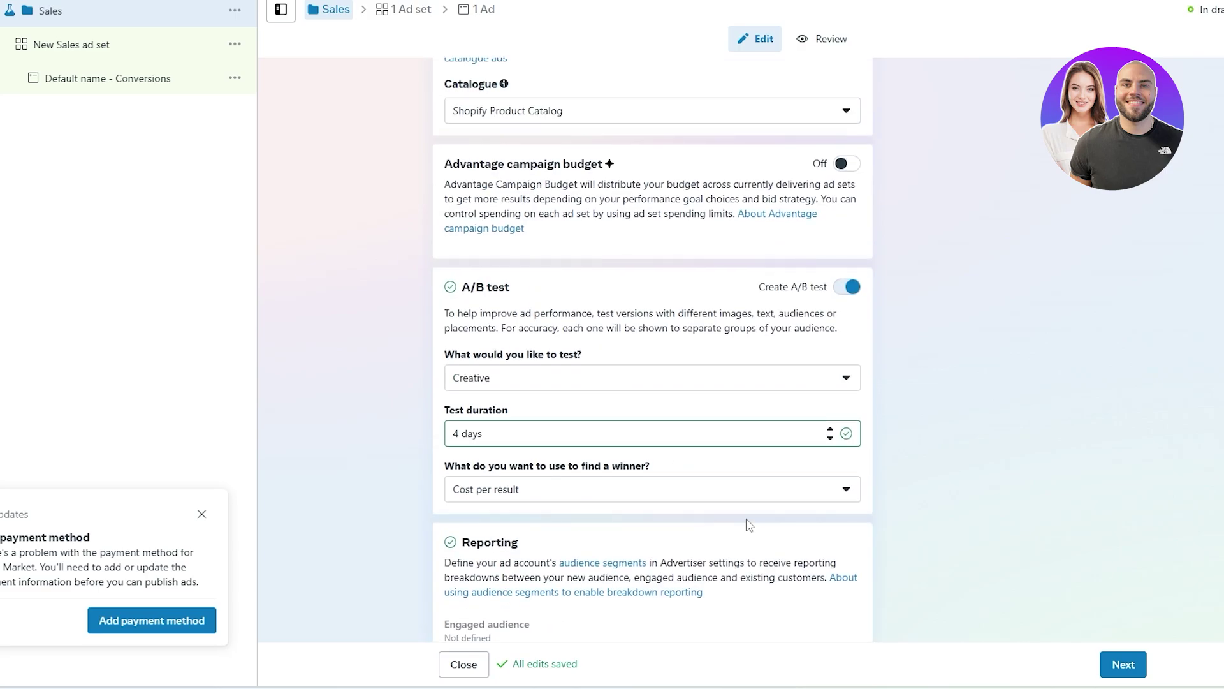
left_click(201, 513)
scroll(880, 497, "down", 10)
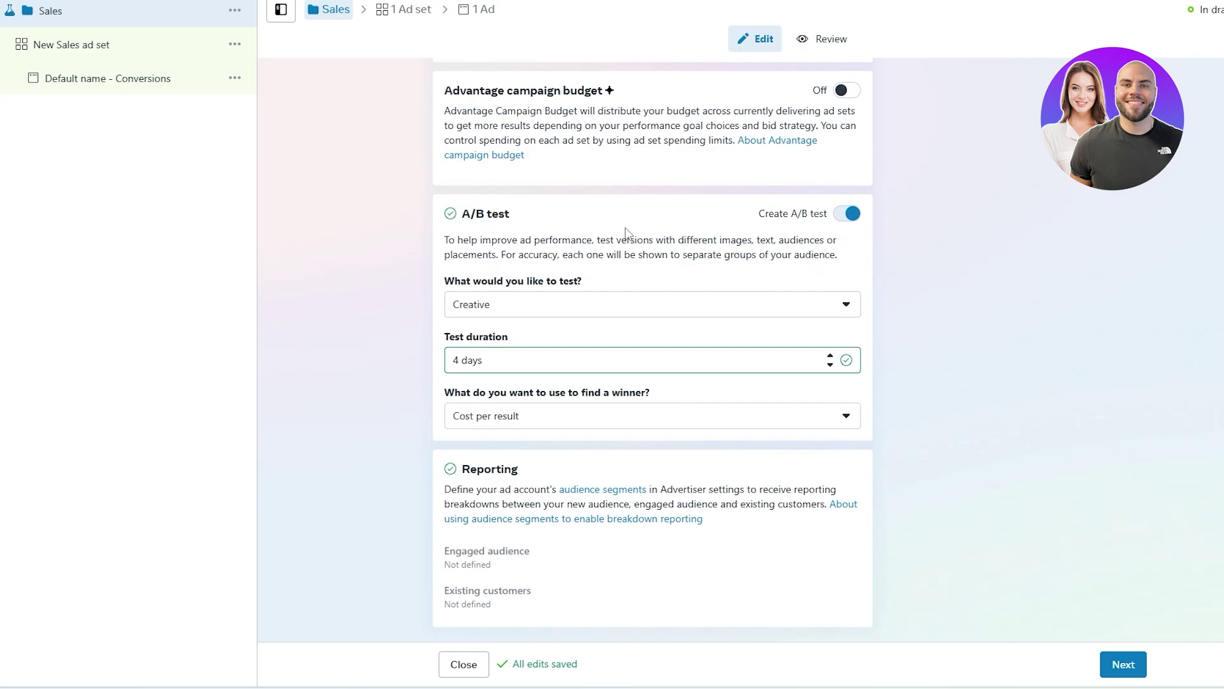
left_click(1141, 666)
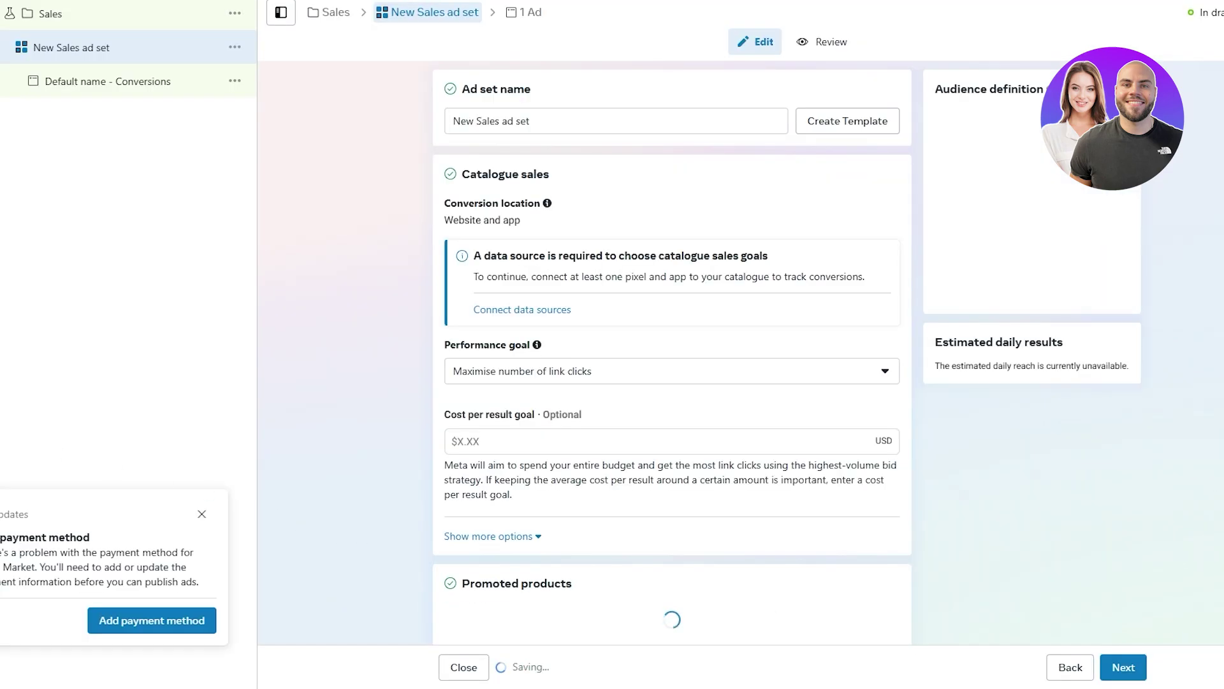
- Check the performance goals offered for the ad set's catalogue sales, keeping Maximise number of link clicks
left_click_drag(474, 96, 513, 92)
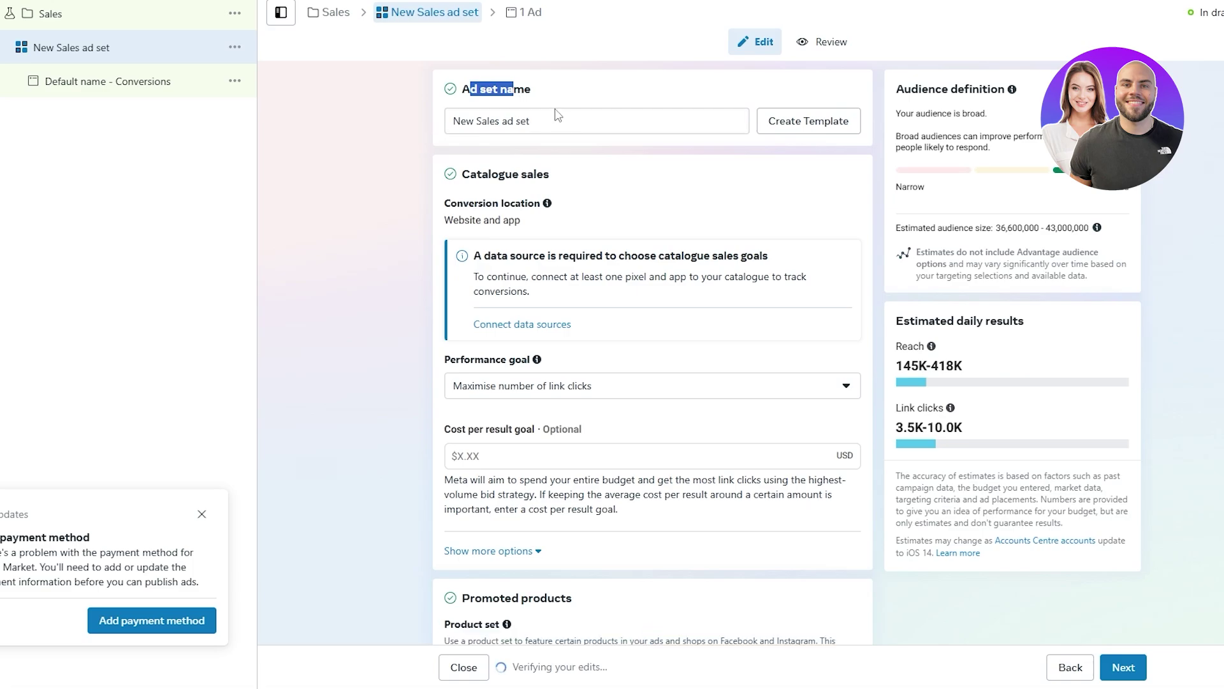
scroll(534, 301, "down", 1)
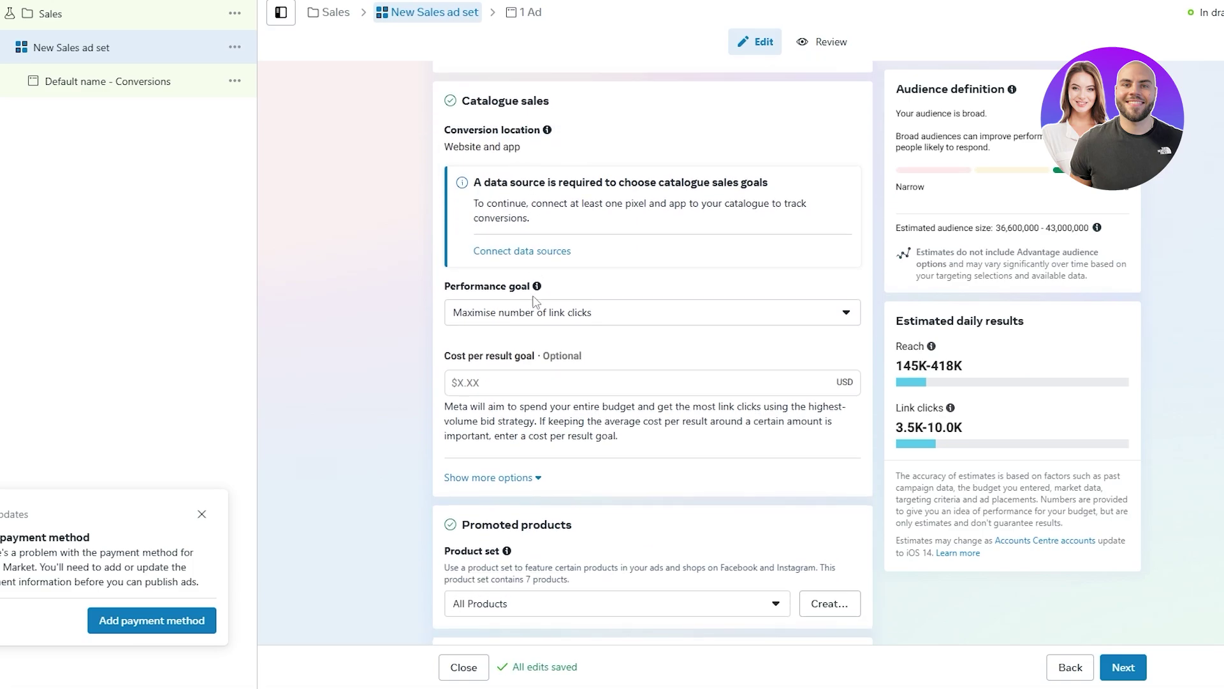
left_click(470, 297)
left_click(494, 322)
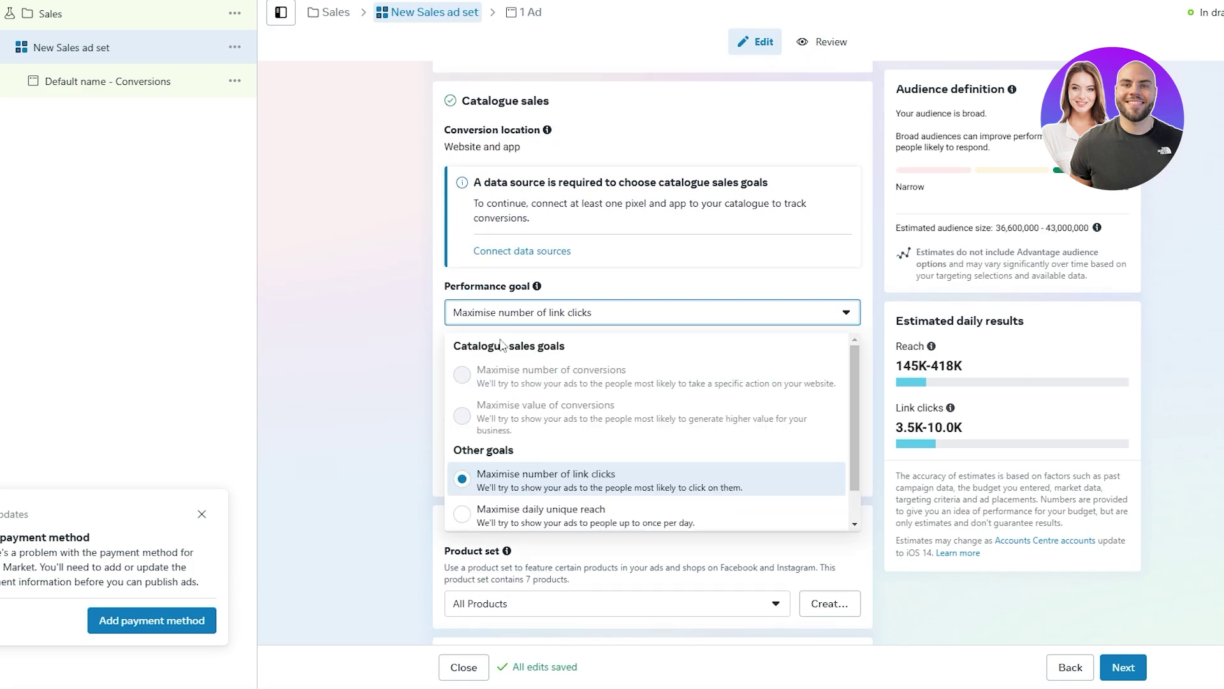
left_click(469, 317)
- Set the ad set's cost per result goal to $10.00
scroll(475, 312, "down", 1)
double_click(475, 281)
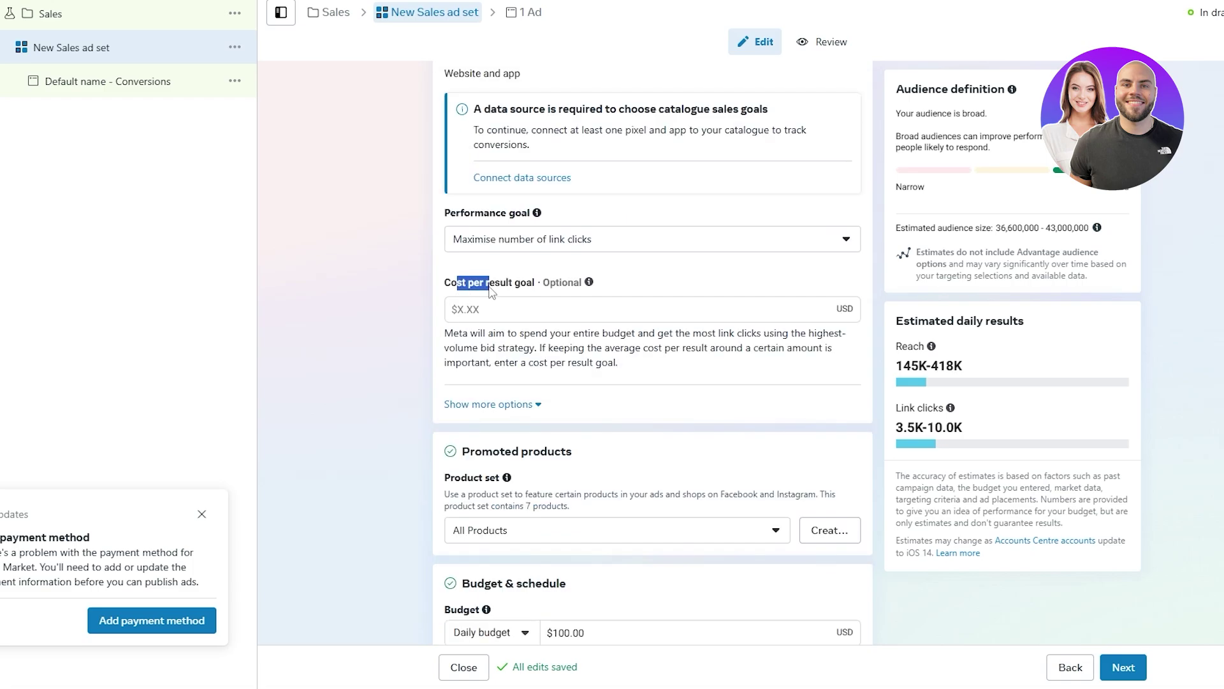
left_click(494, 309)
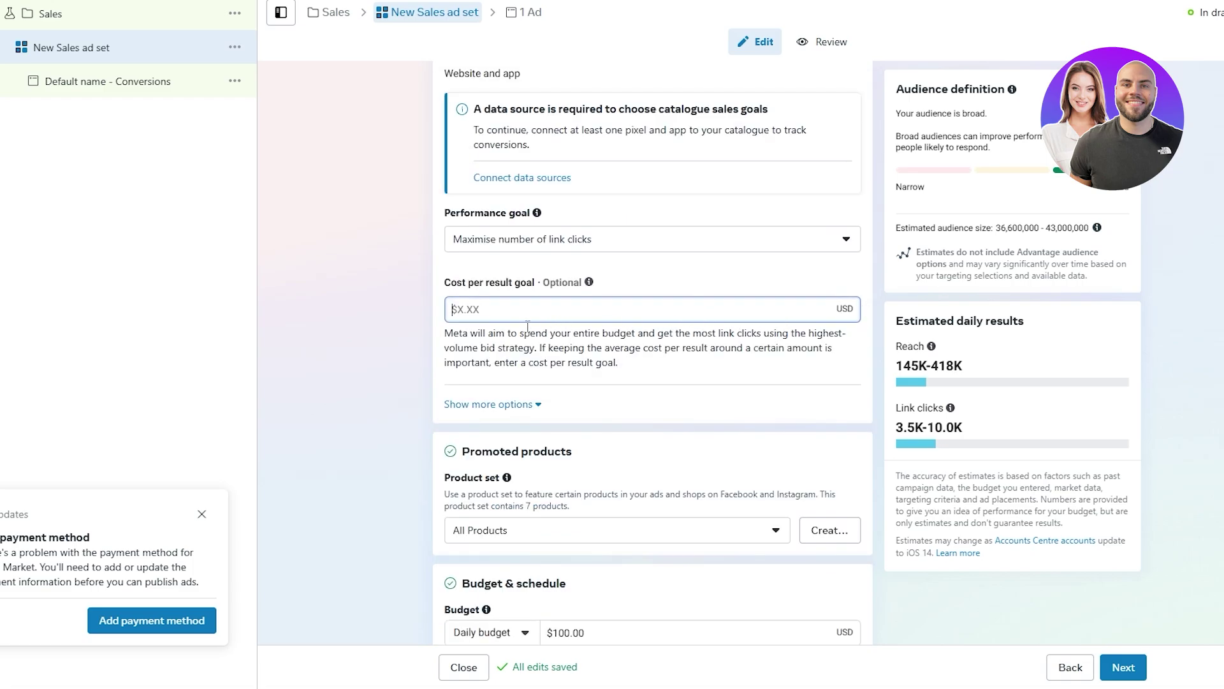
type("10")
left_click(383, 326)
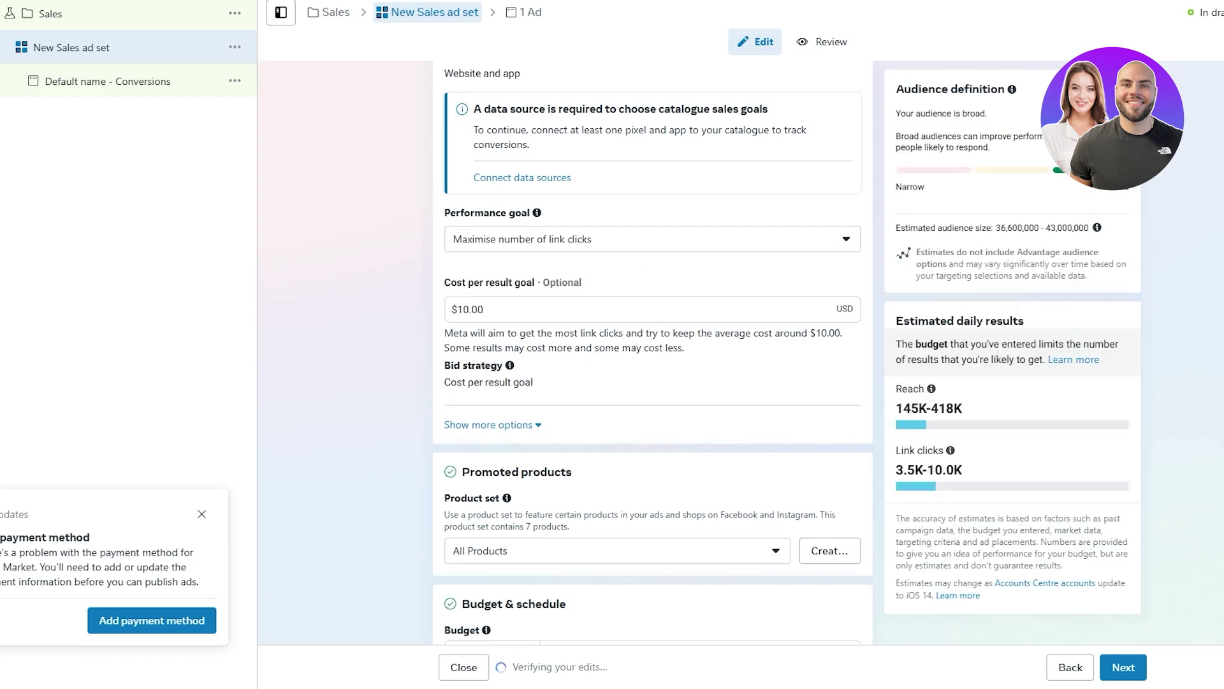
- Choose All Products as the product set for the ad set's promoted products
scroll(526, 247, "down", 5)
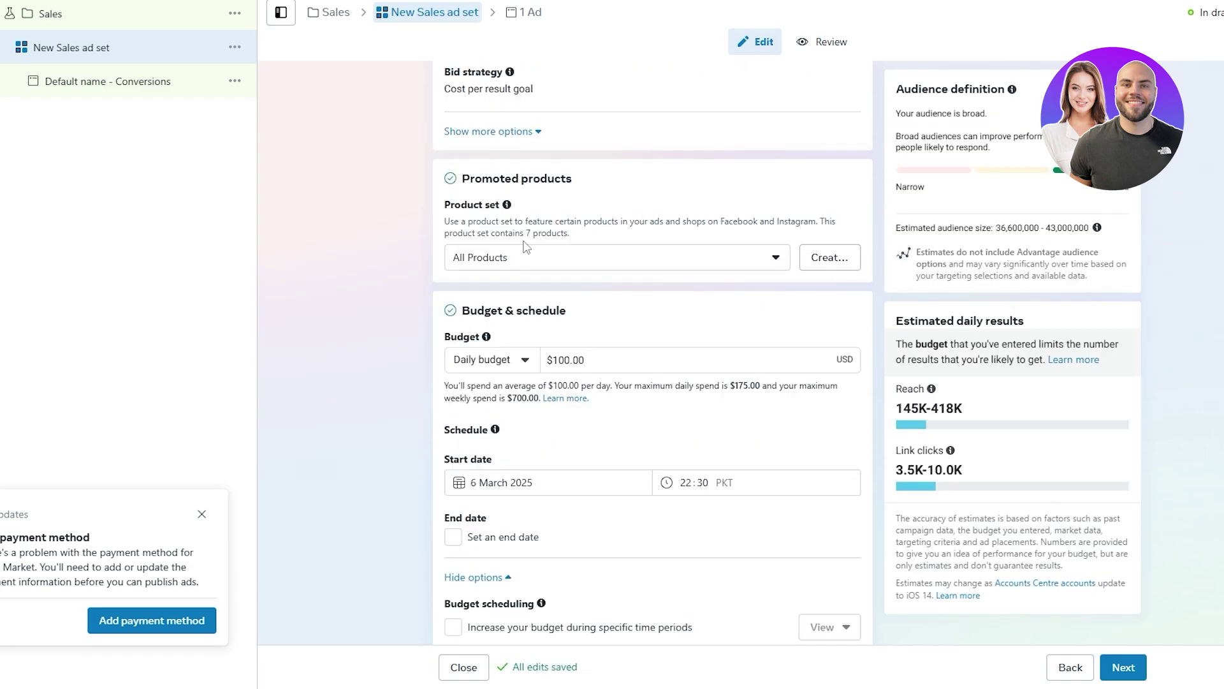
left_click(493, 268)
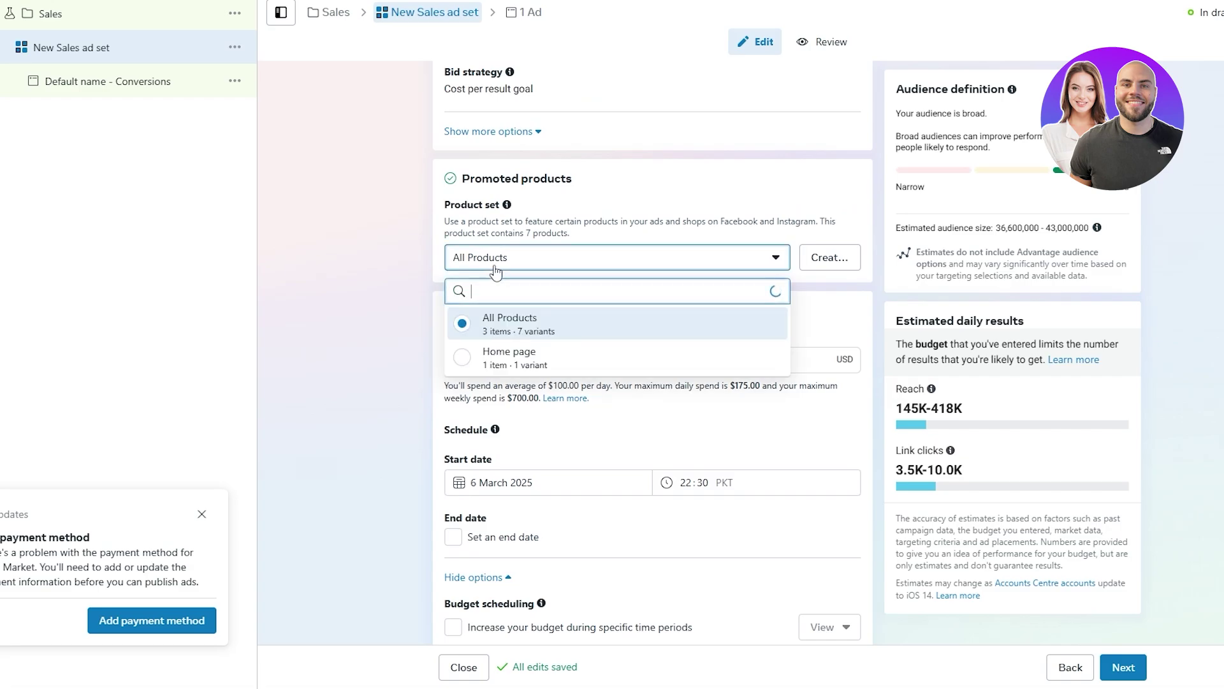
left_click(523, 334)
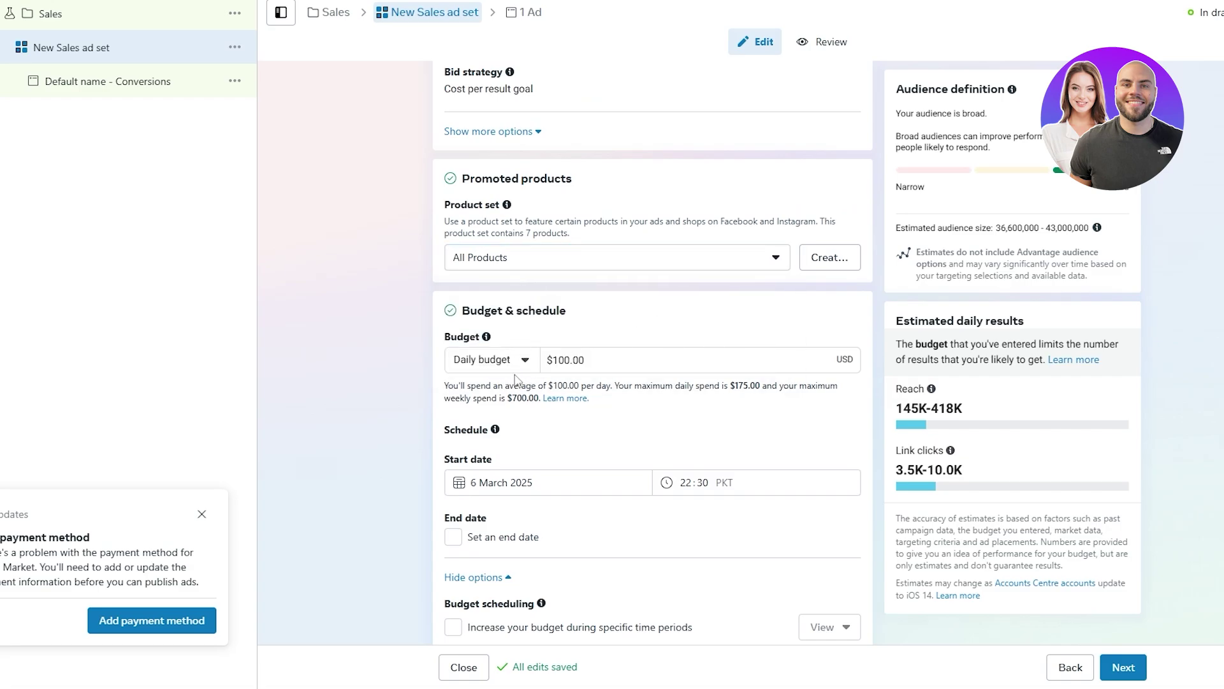
left_click(503, 263)
left_click(500, 268)
- Examine the ad set's budget and schedule, audience controls, Advantage+ audience and placement settings
scroll(408, 294, "down", 1)
scroll(408, 295, "down", 1)
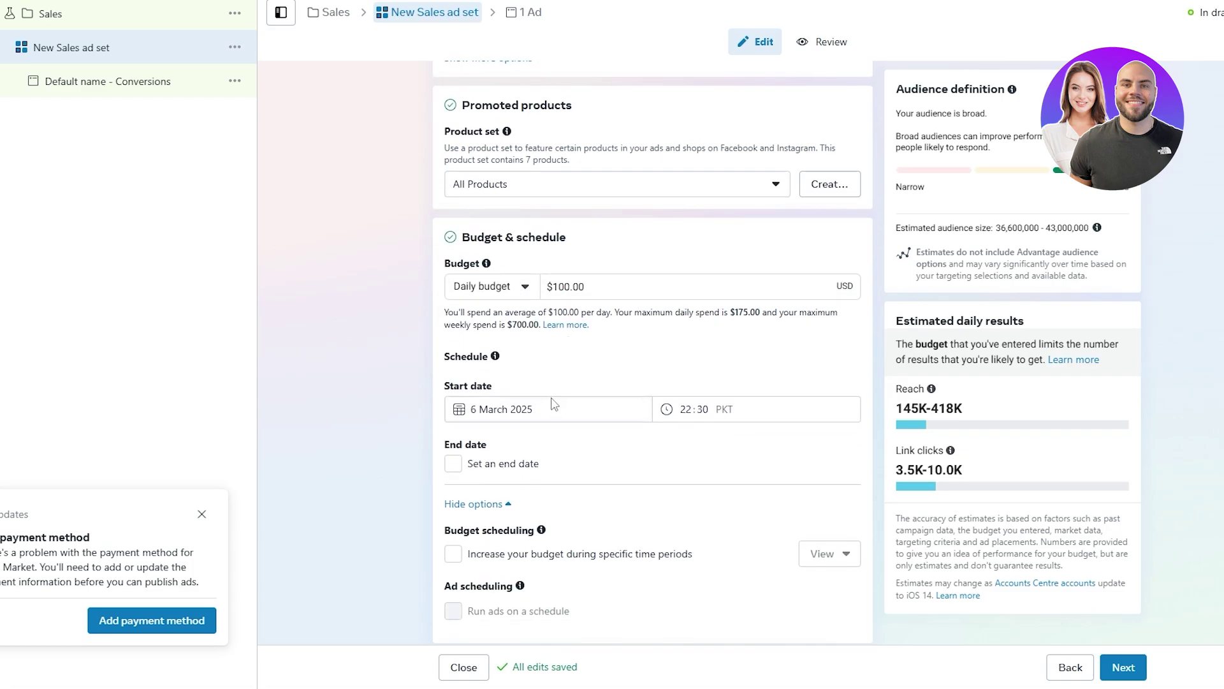
scroll(554, 404, "down", 2)
scroll(496, 212, "down", 2)
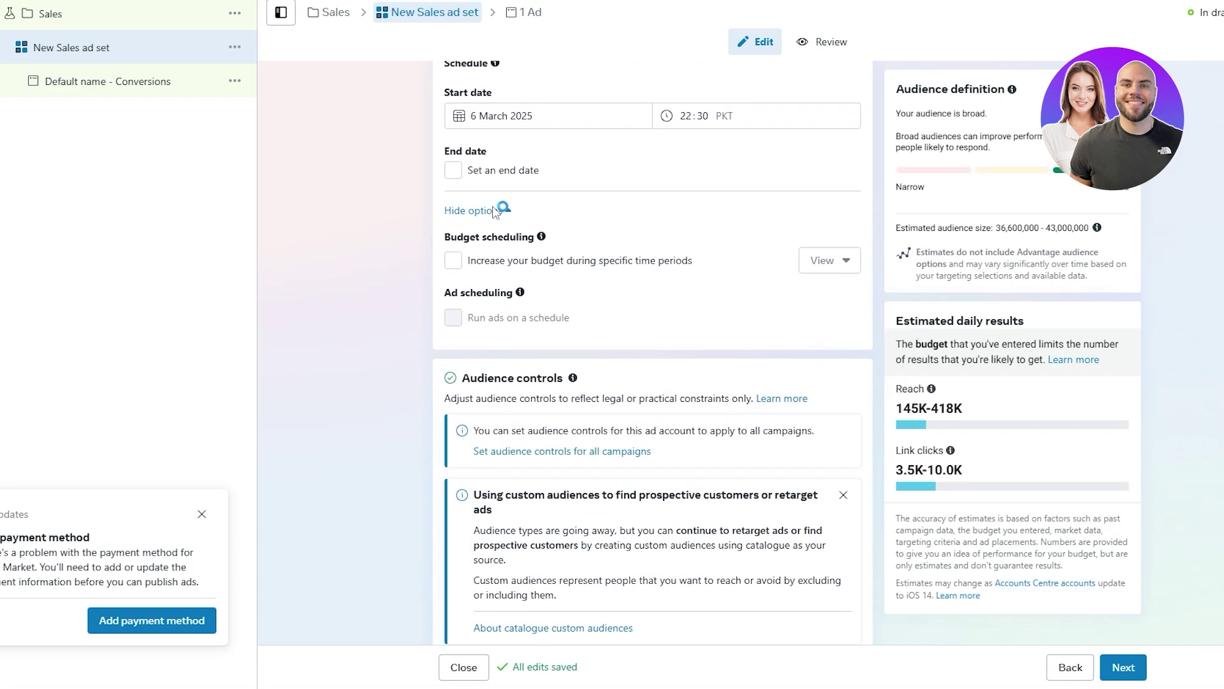
scroll(542, 363, "down", 1)
scroll(553, 404, "down", 1)
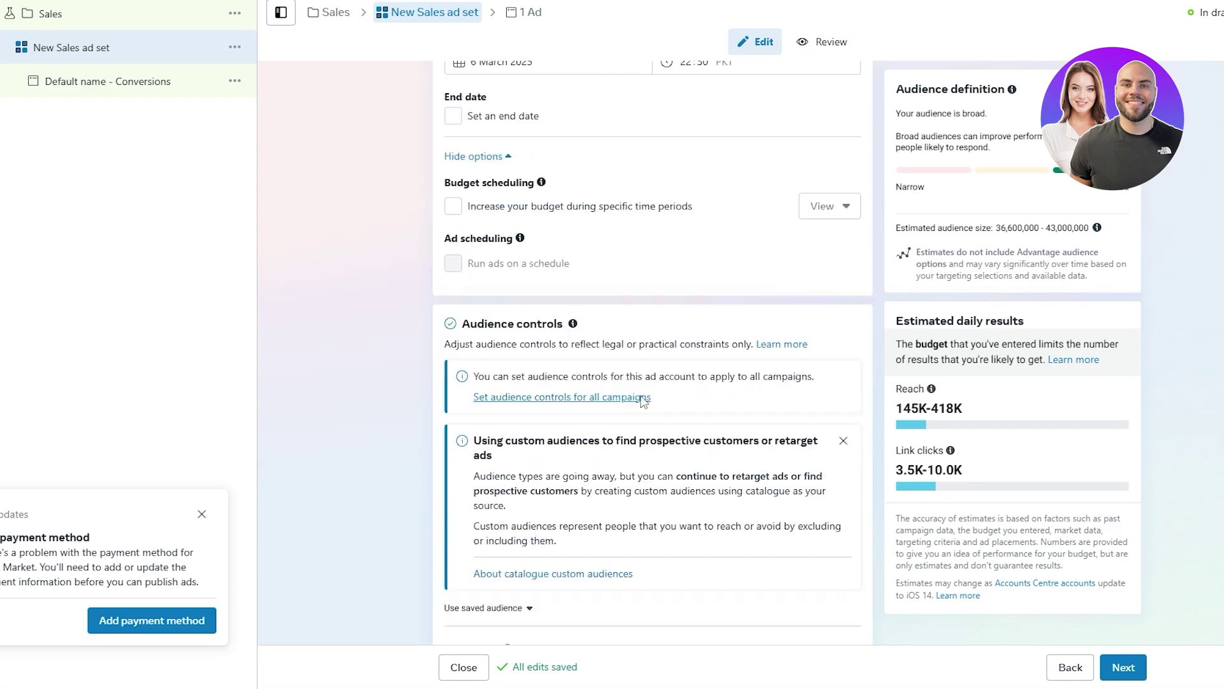
left_click_drag(487, 231, 522, 231)
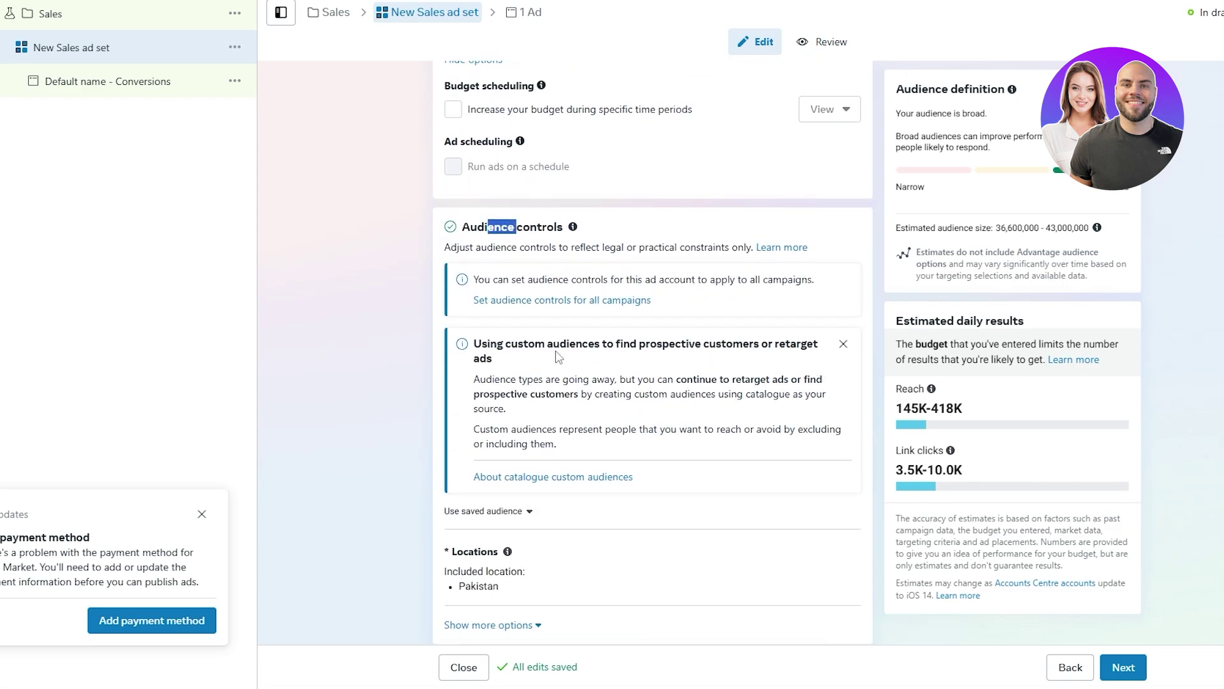
scroll(553, 373, "down", 4)
scroll(553, 373, "up", 2)
scroll(554, 373, "down", 2)
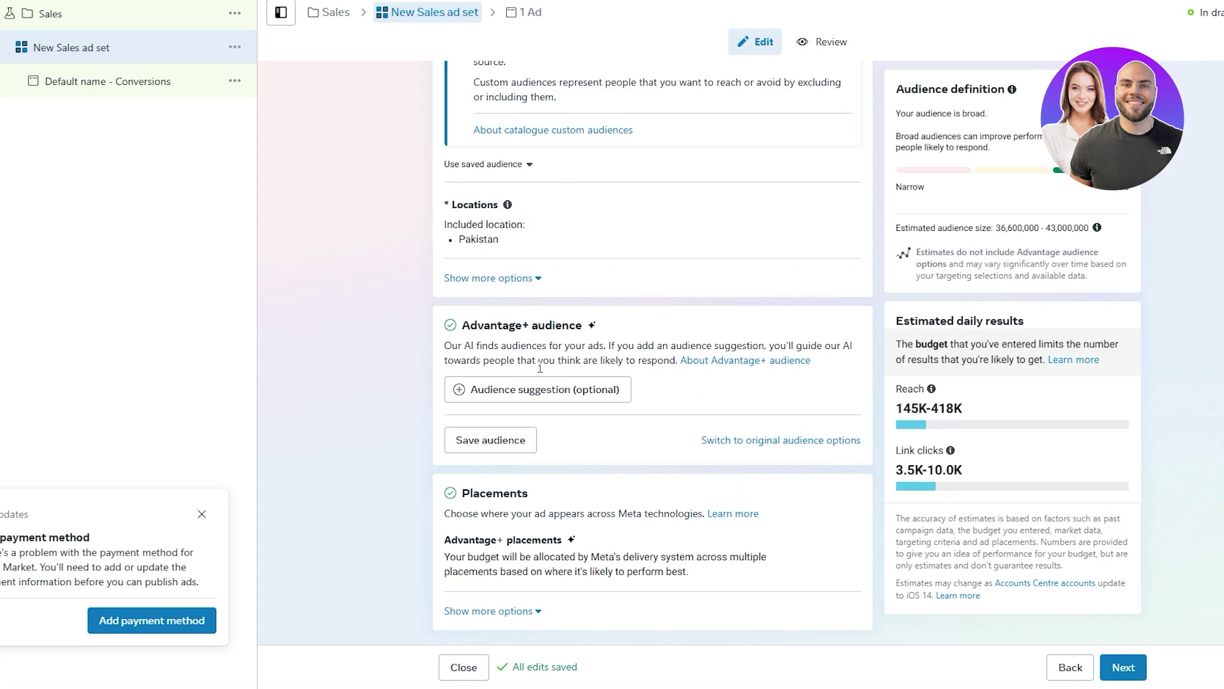
- Expand the audience control options and replace the Pakistan location with a map pin just north of Denver, United States, using a 5 km radius
left_click(465, 279)
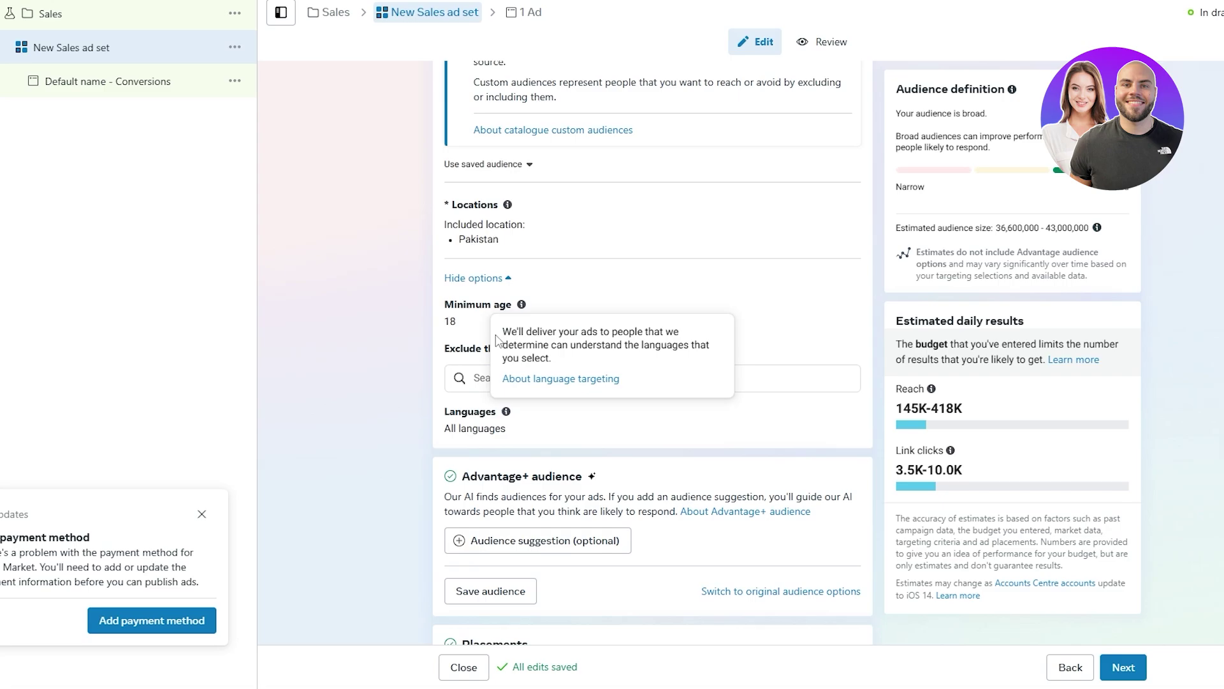
left_click(843, 210)
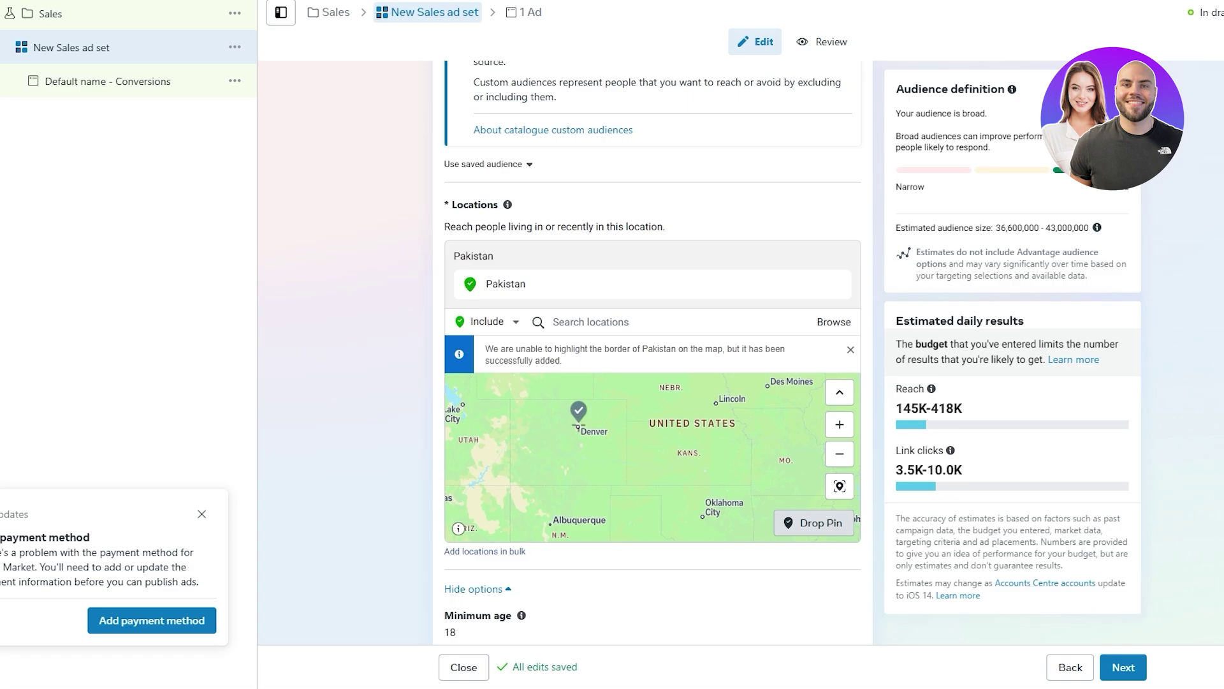
left_click(643, 340)
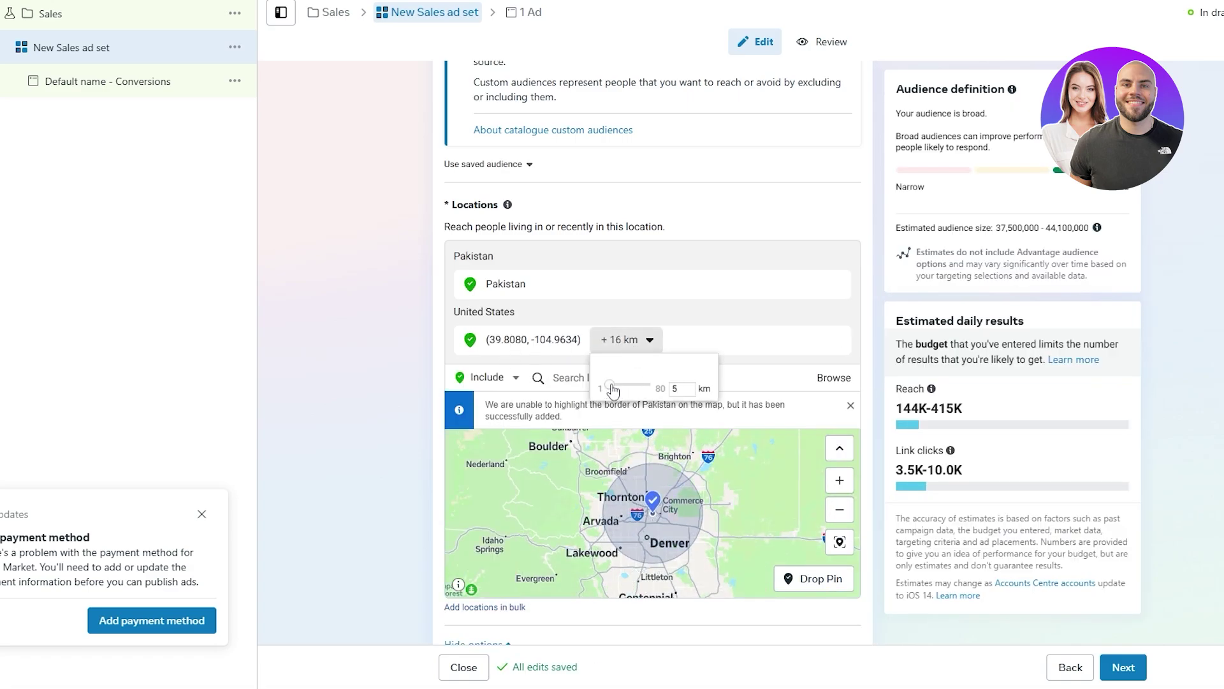
left_click_drag(612, 388, 610, 388)
left_click(839, 284)
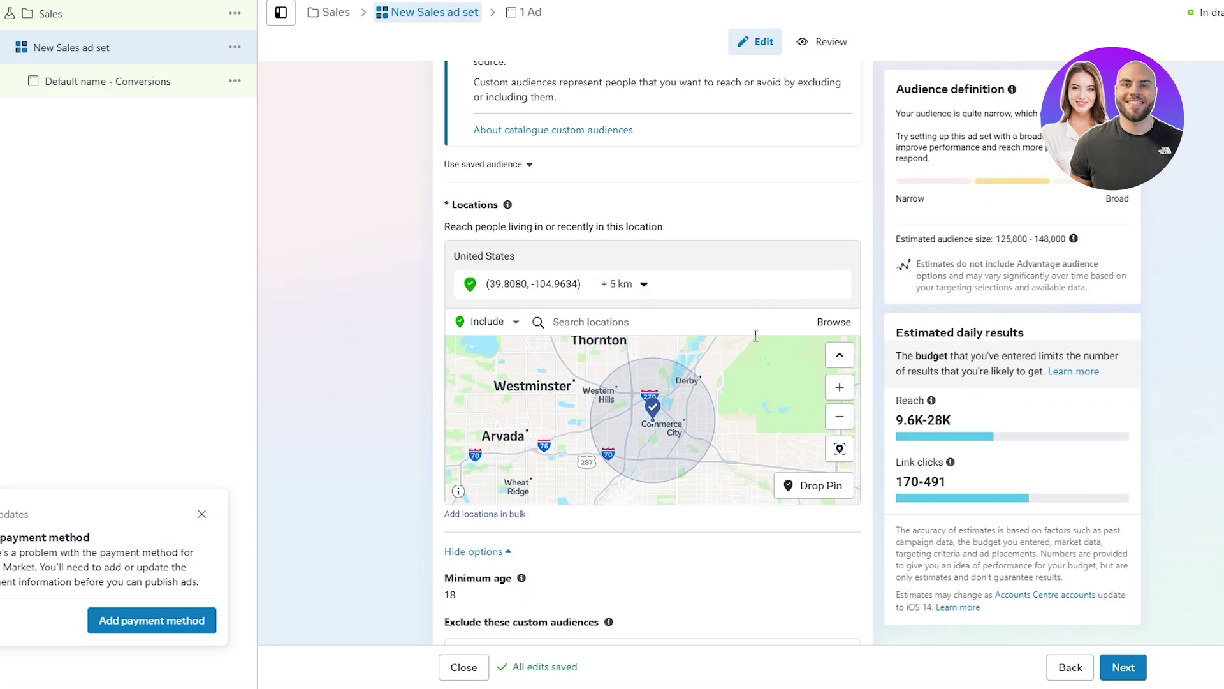
- Examine the remaining audience controls and Advantage+ audience, and expand the placement options to review the brand safety and suitability settings
scroll(682, 472, "down", 3)
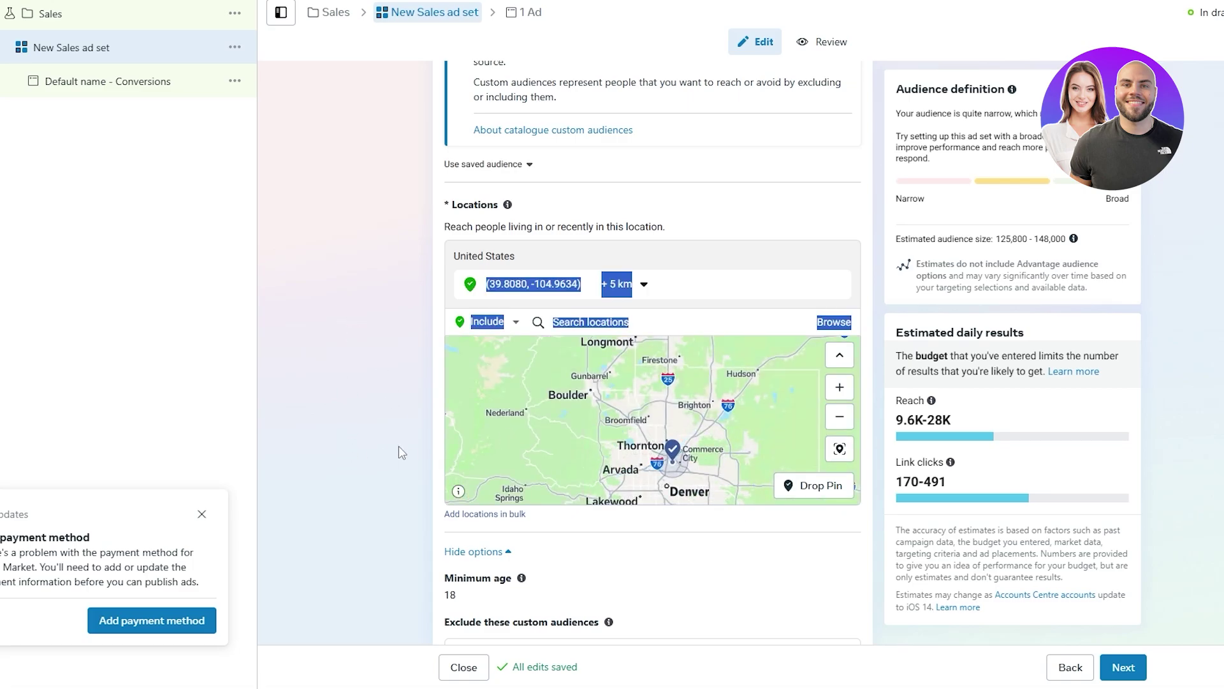
scroll(399, 449, "down", 2)
scroll(479, 501, "down", 1)
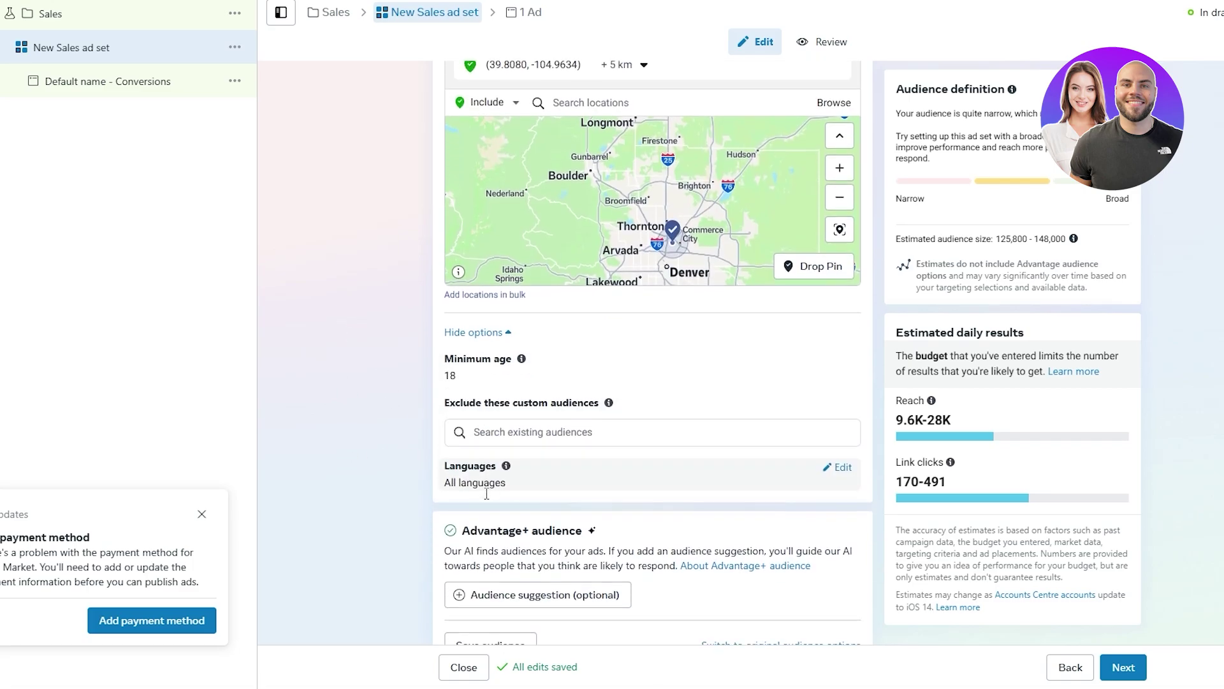
scroll(509, 382, "down", 2)
scroll(510, 381, "down", 1)
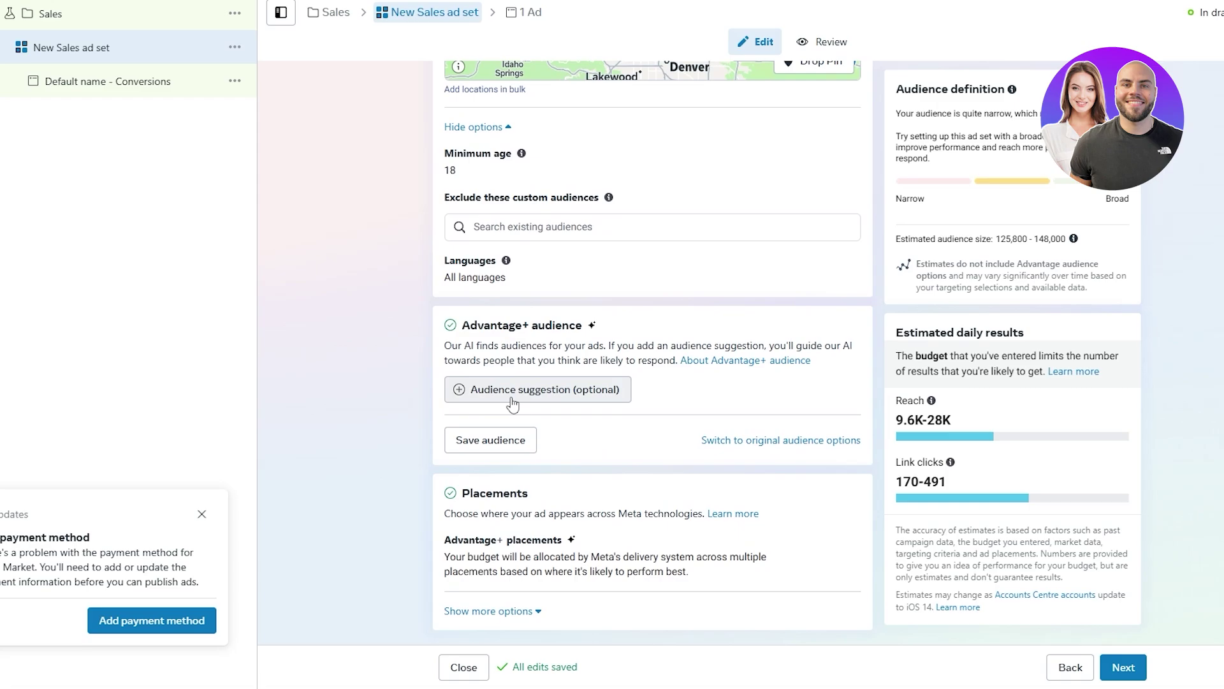
left_click(461, 612)
scroll(464, 616, "down", 5)
scroll(691, 505, "up", 1)
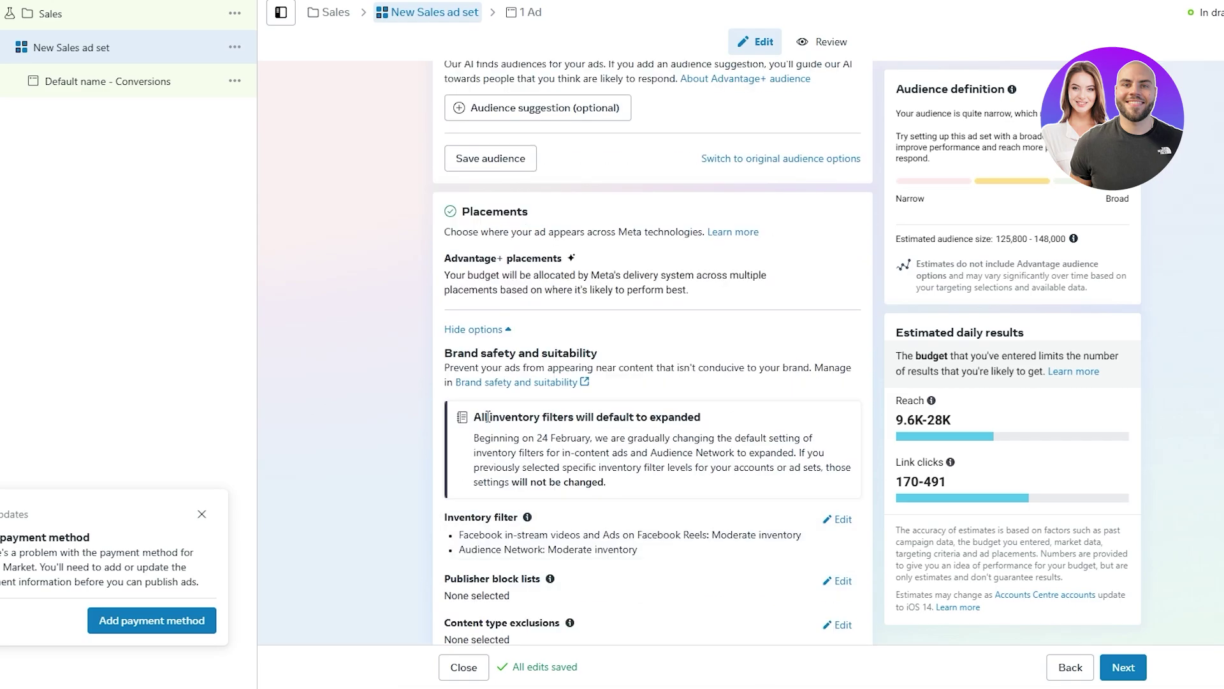
scroll(526, 269, "down", 1)
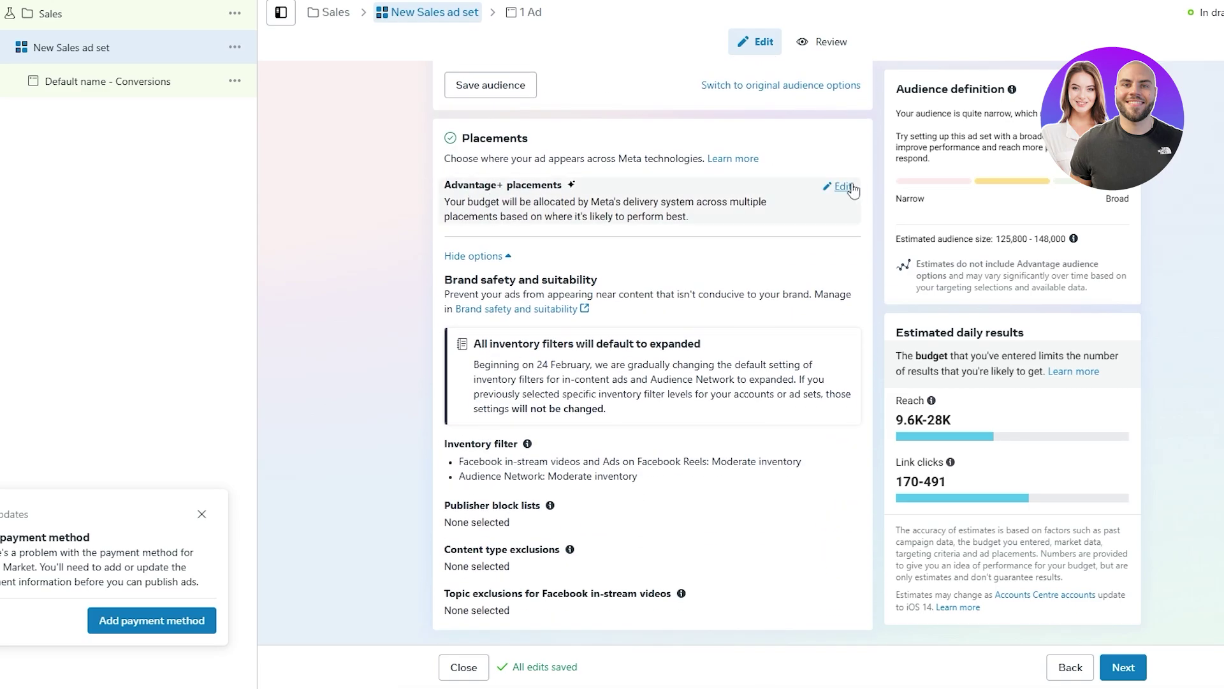
- Switch the ad set from Advantage+ placements to manual placements and review the selected platforms and placement types
left_click(848, 186)
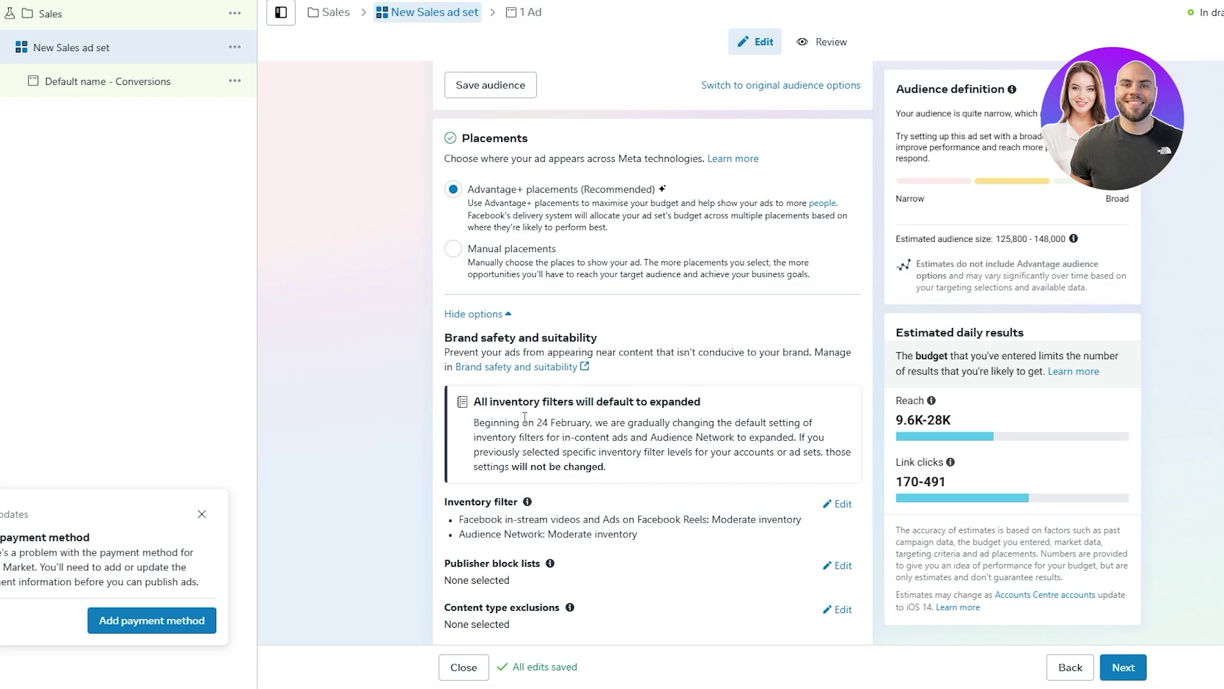
left_click(519, 262)
scroll(589, 440, "down", 5)
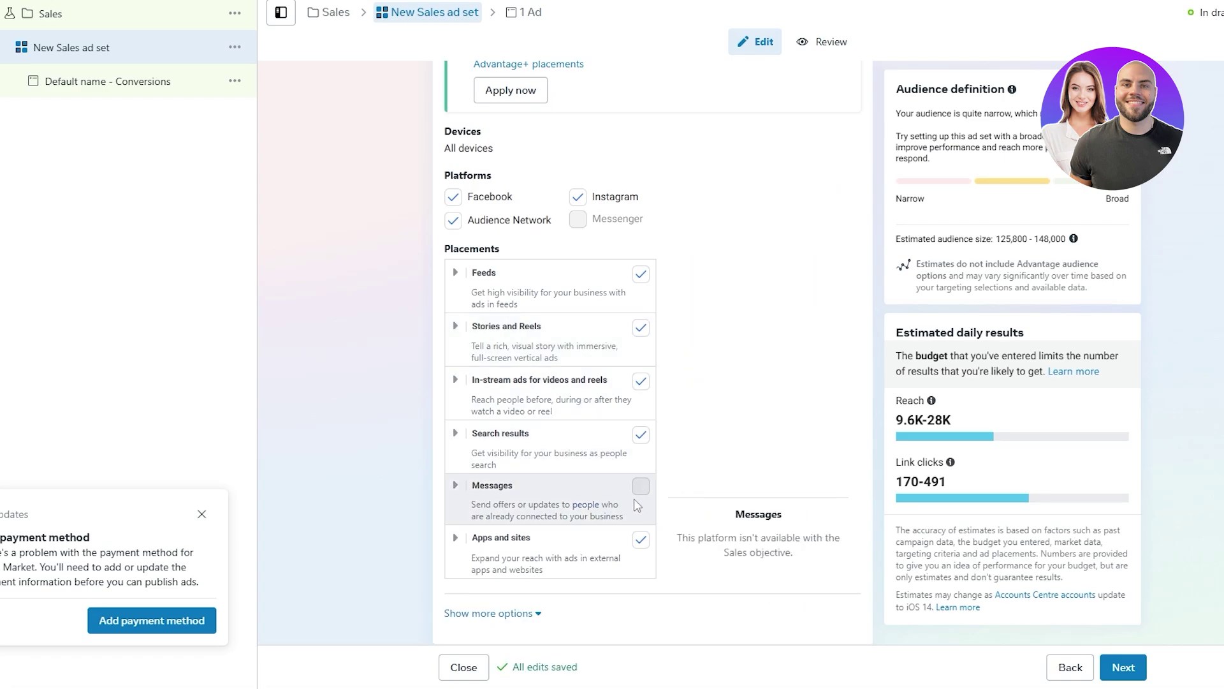
scroll(622, 563, "down", 1)
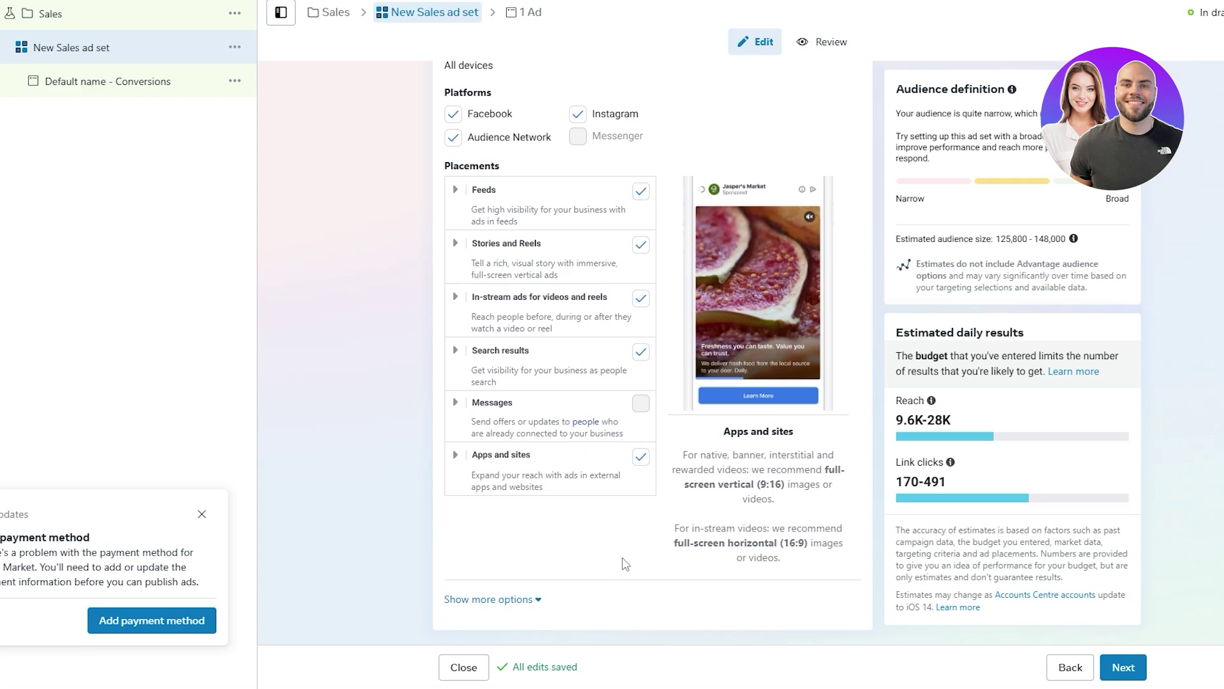
scroll(623, 563, "up", 2)
scroll(937, 678, "down", 1)
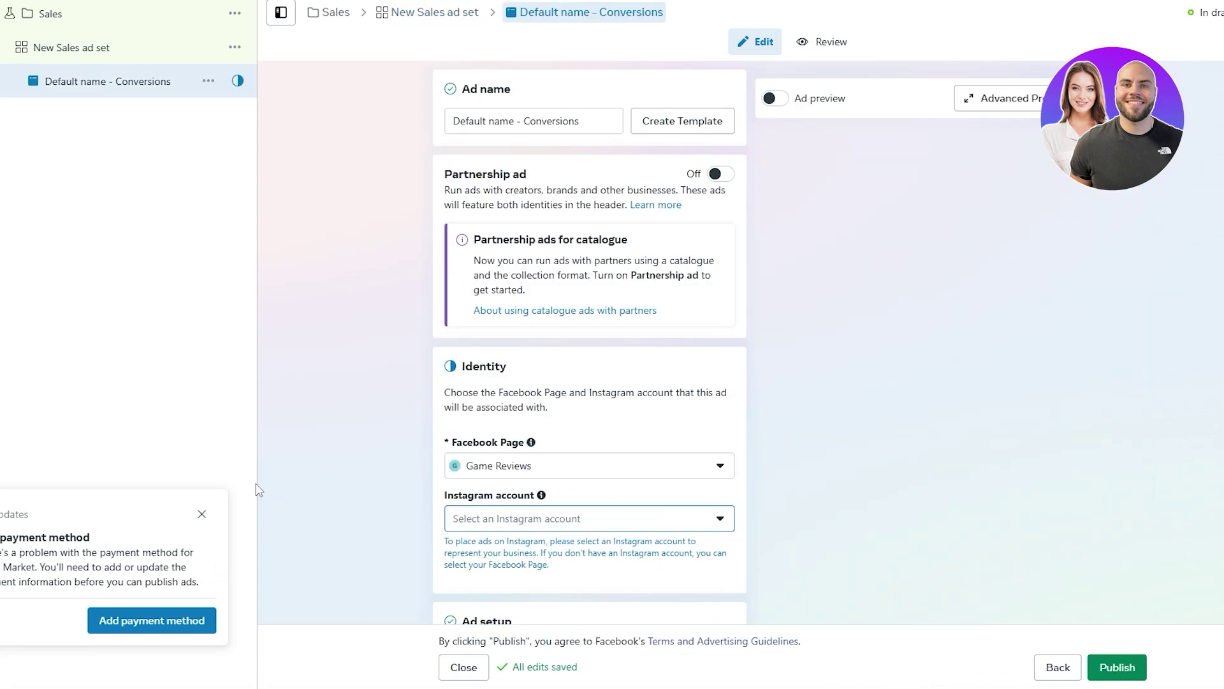
- Examine the ad's partnership, identity, destination, website URL, creative, Advantage+ creative, language and tracking settings
scroll(587, 414, "down", 8)
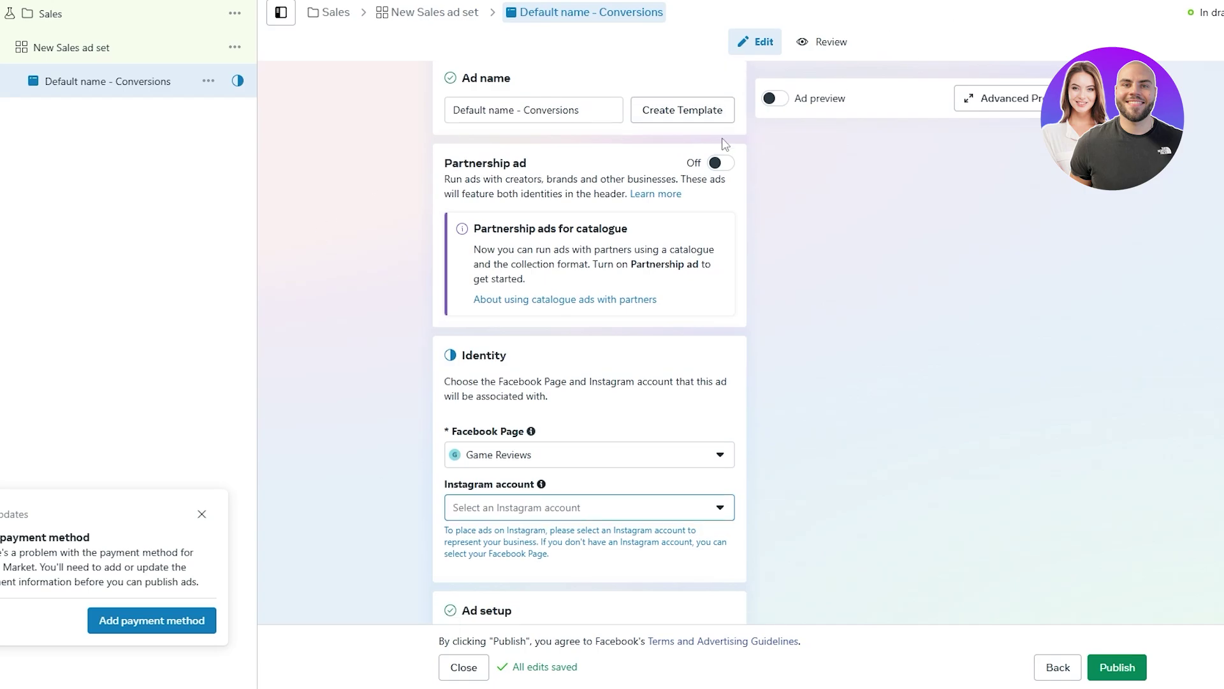
scroll(560, 387, "down", 3)
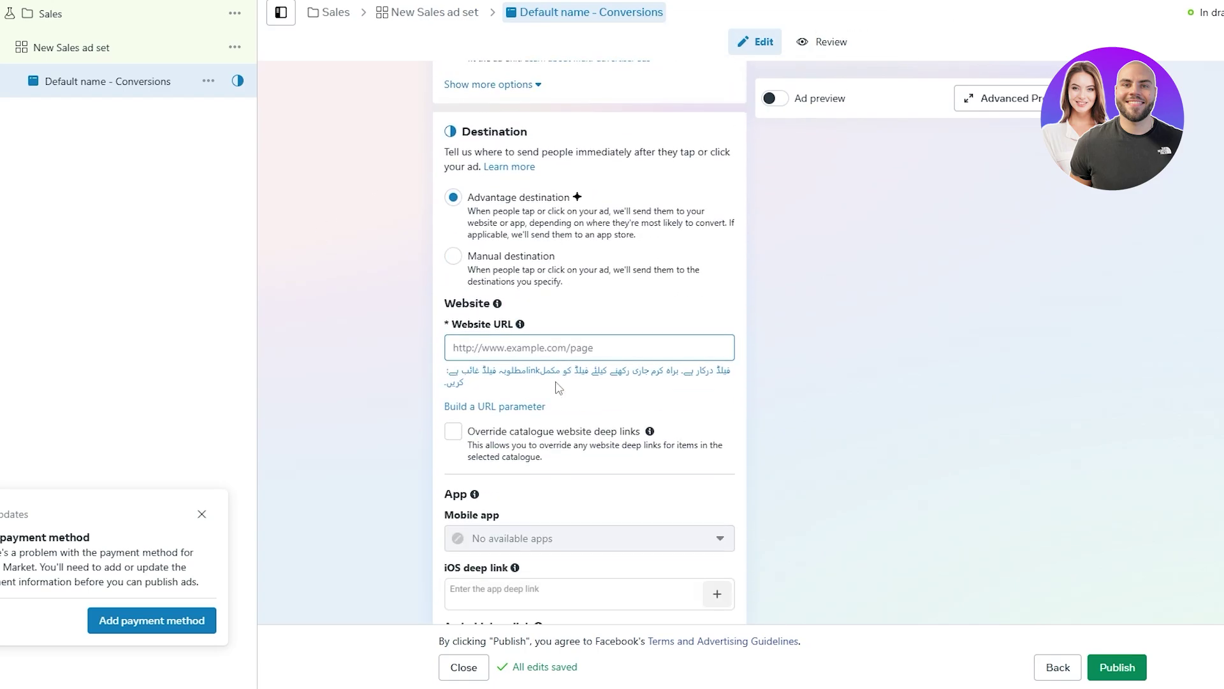
left_click(505, 351)
scroll(355, 415, "down", 5)
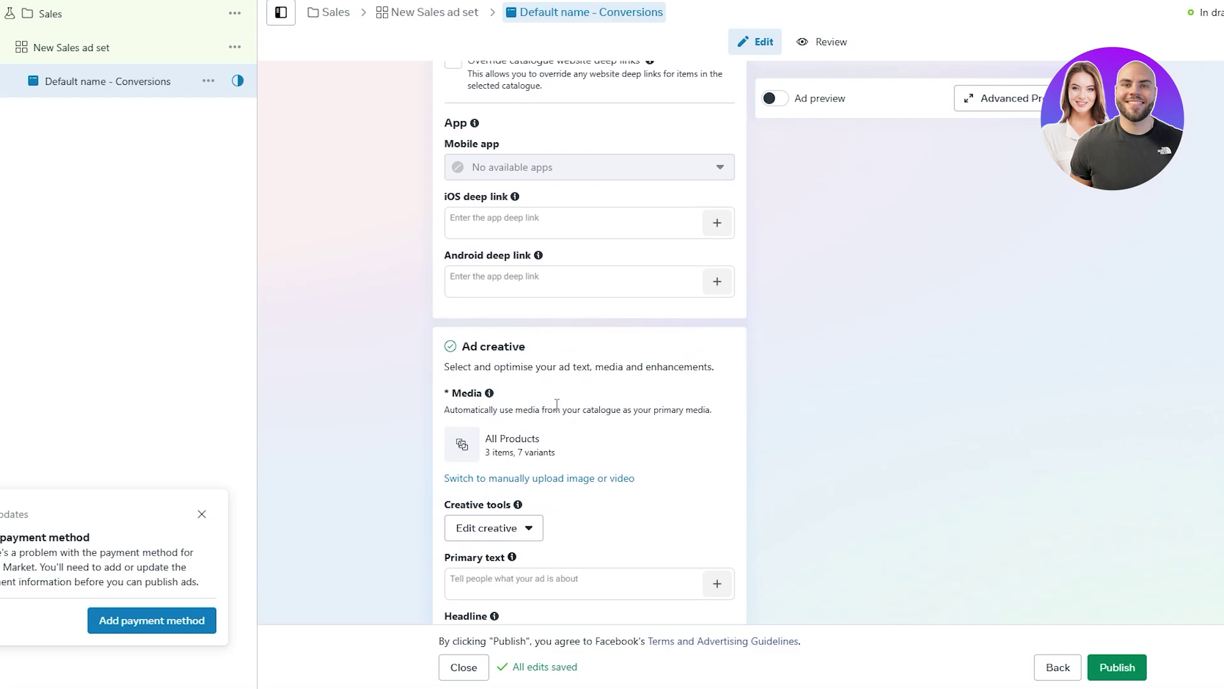
scroll(573, 380, "down", 2)
scroll(531, 444, "down", 4)
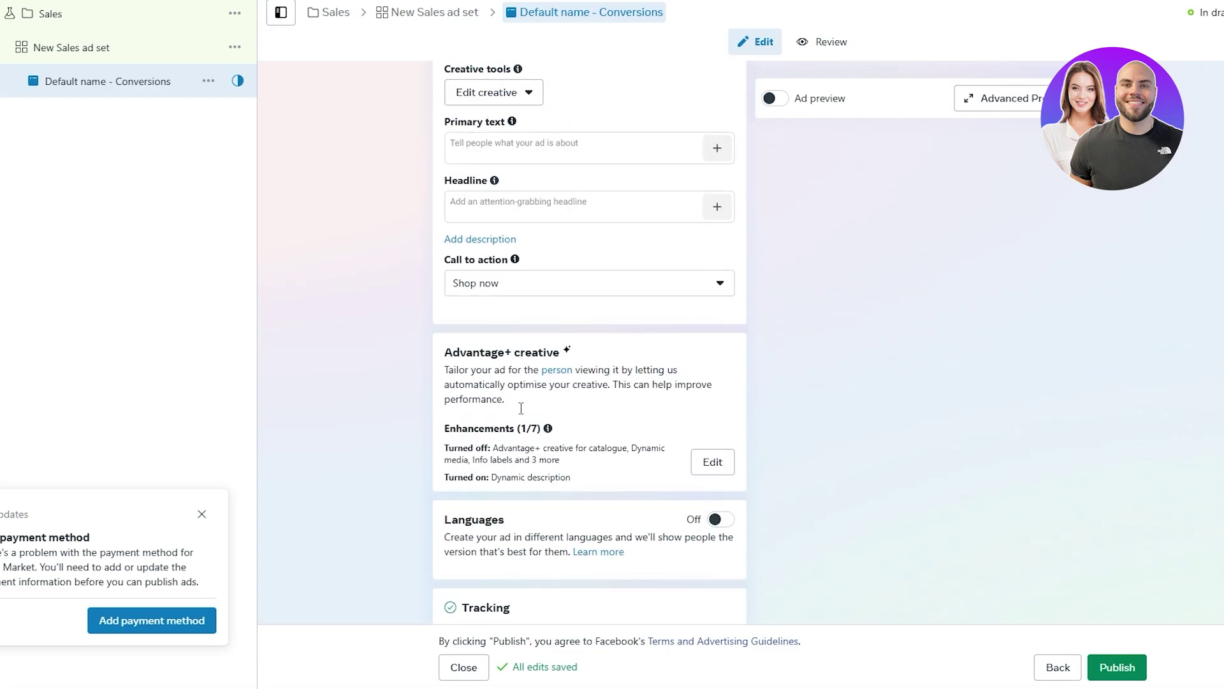
scroll(922, 539, "down", 2)
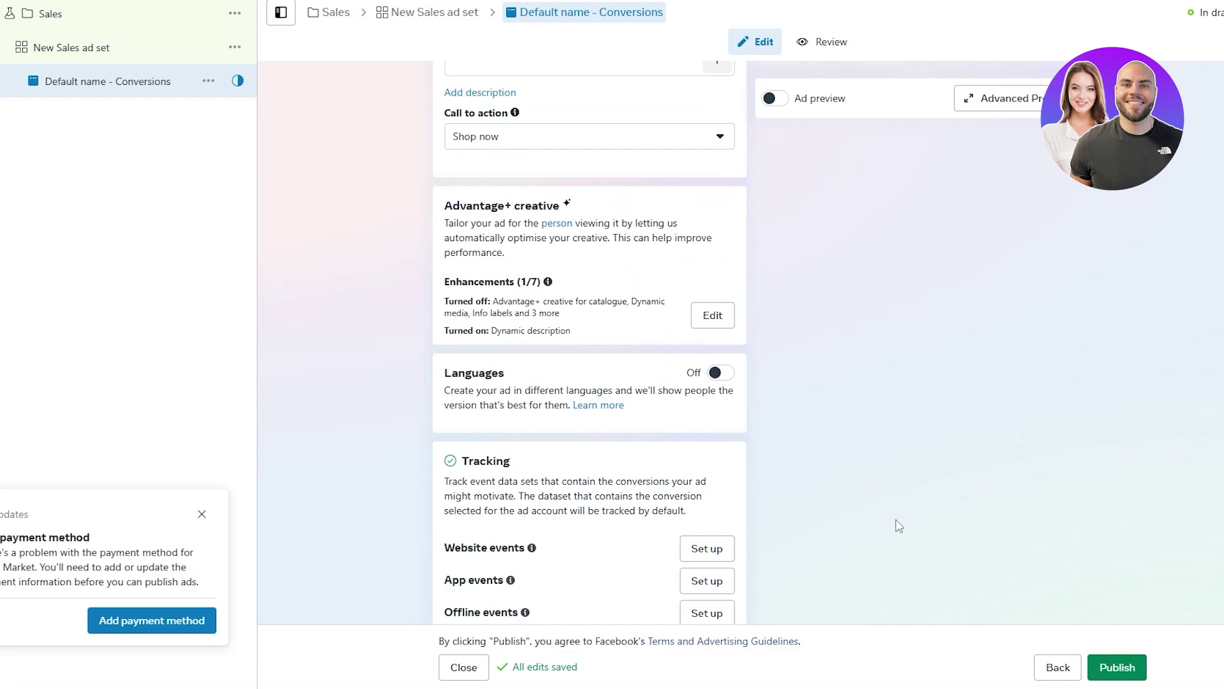
scroll(880, 549, "down", 2)
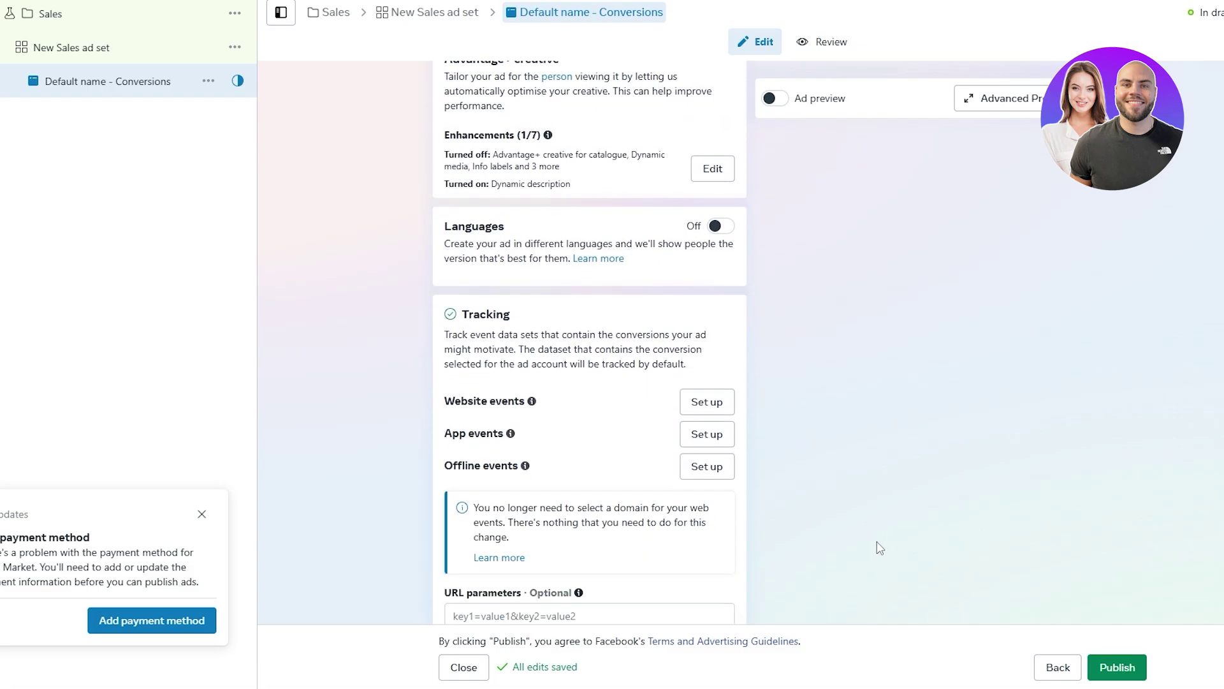